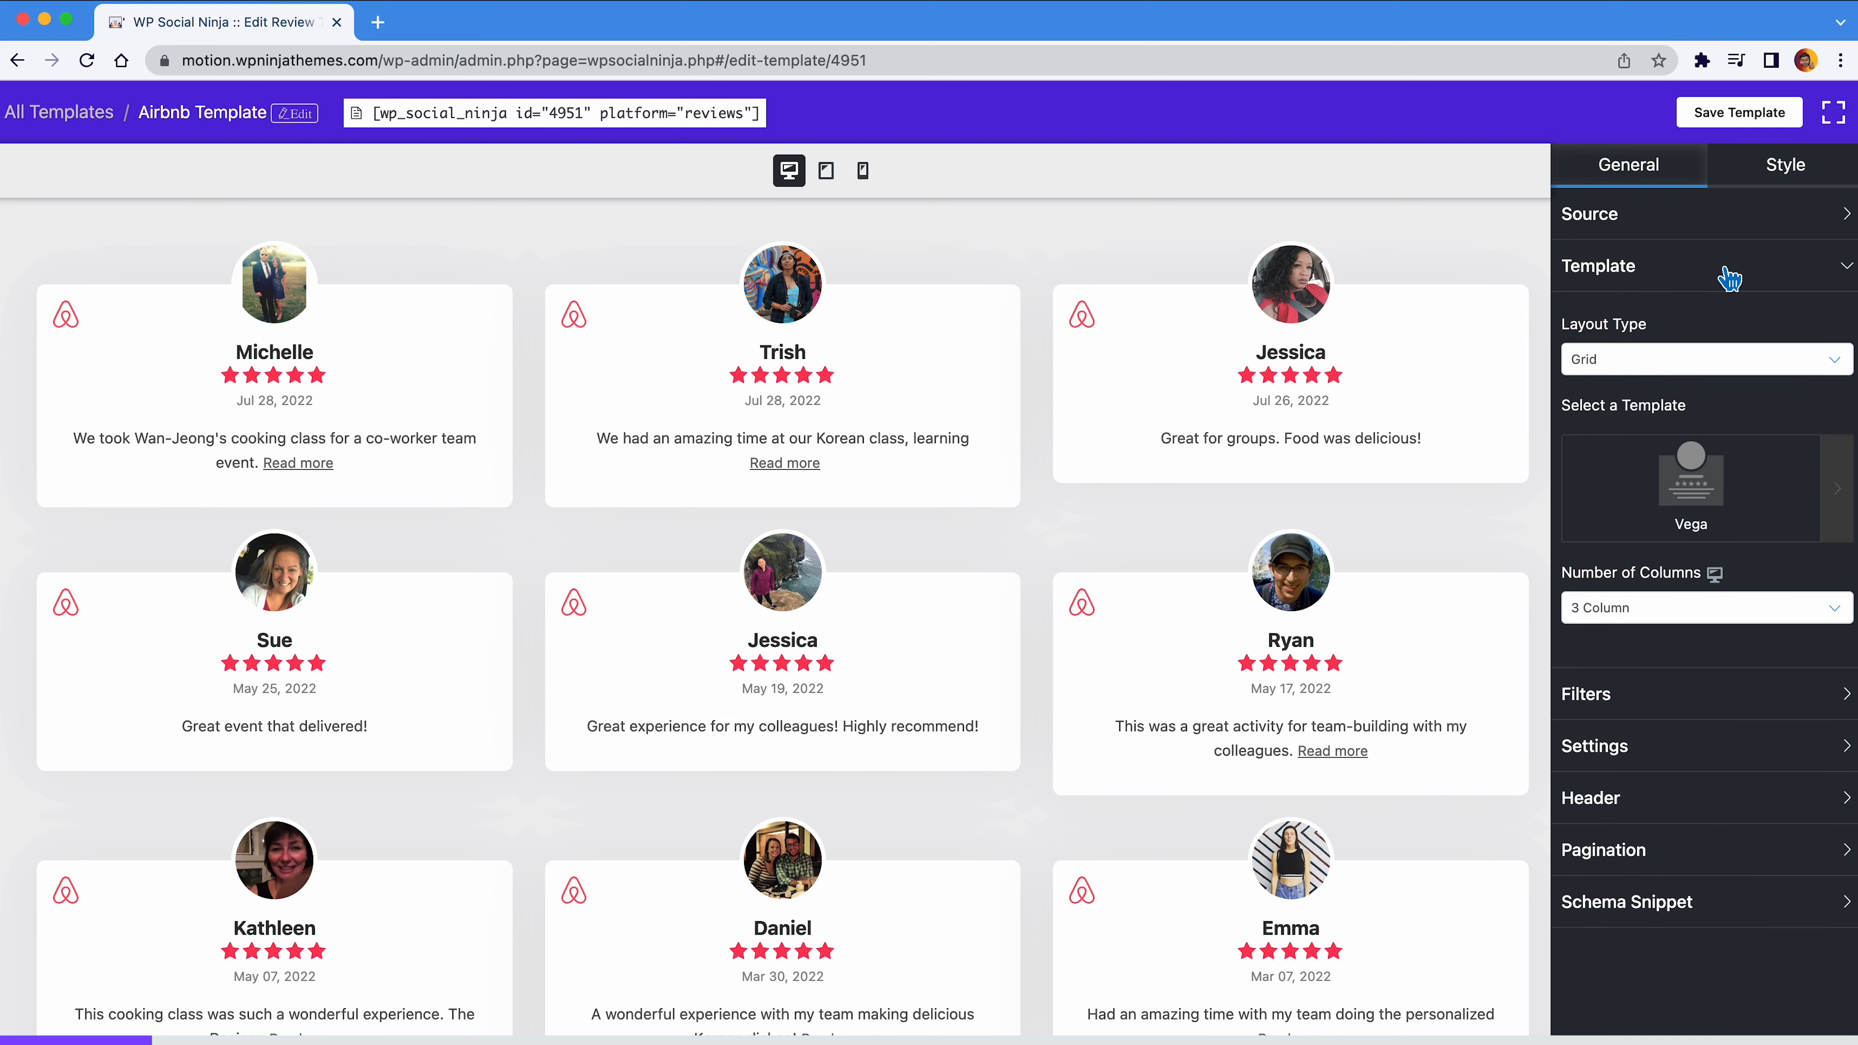
Try the Slider and Badge layout types on the reviews template, opening and closing the rating badge's review popup
left_click(1754, 370)
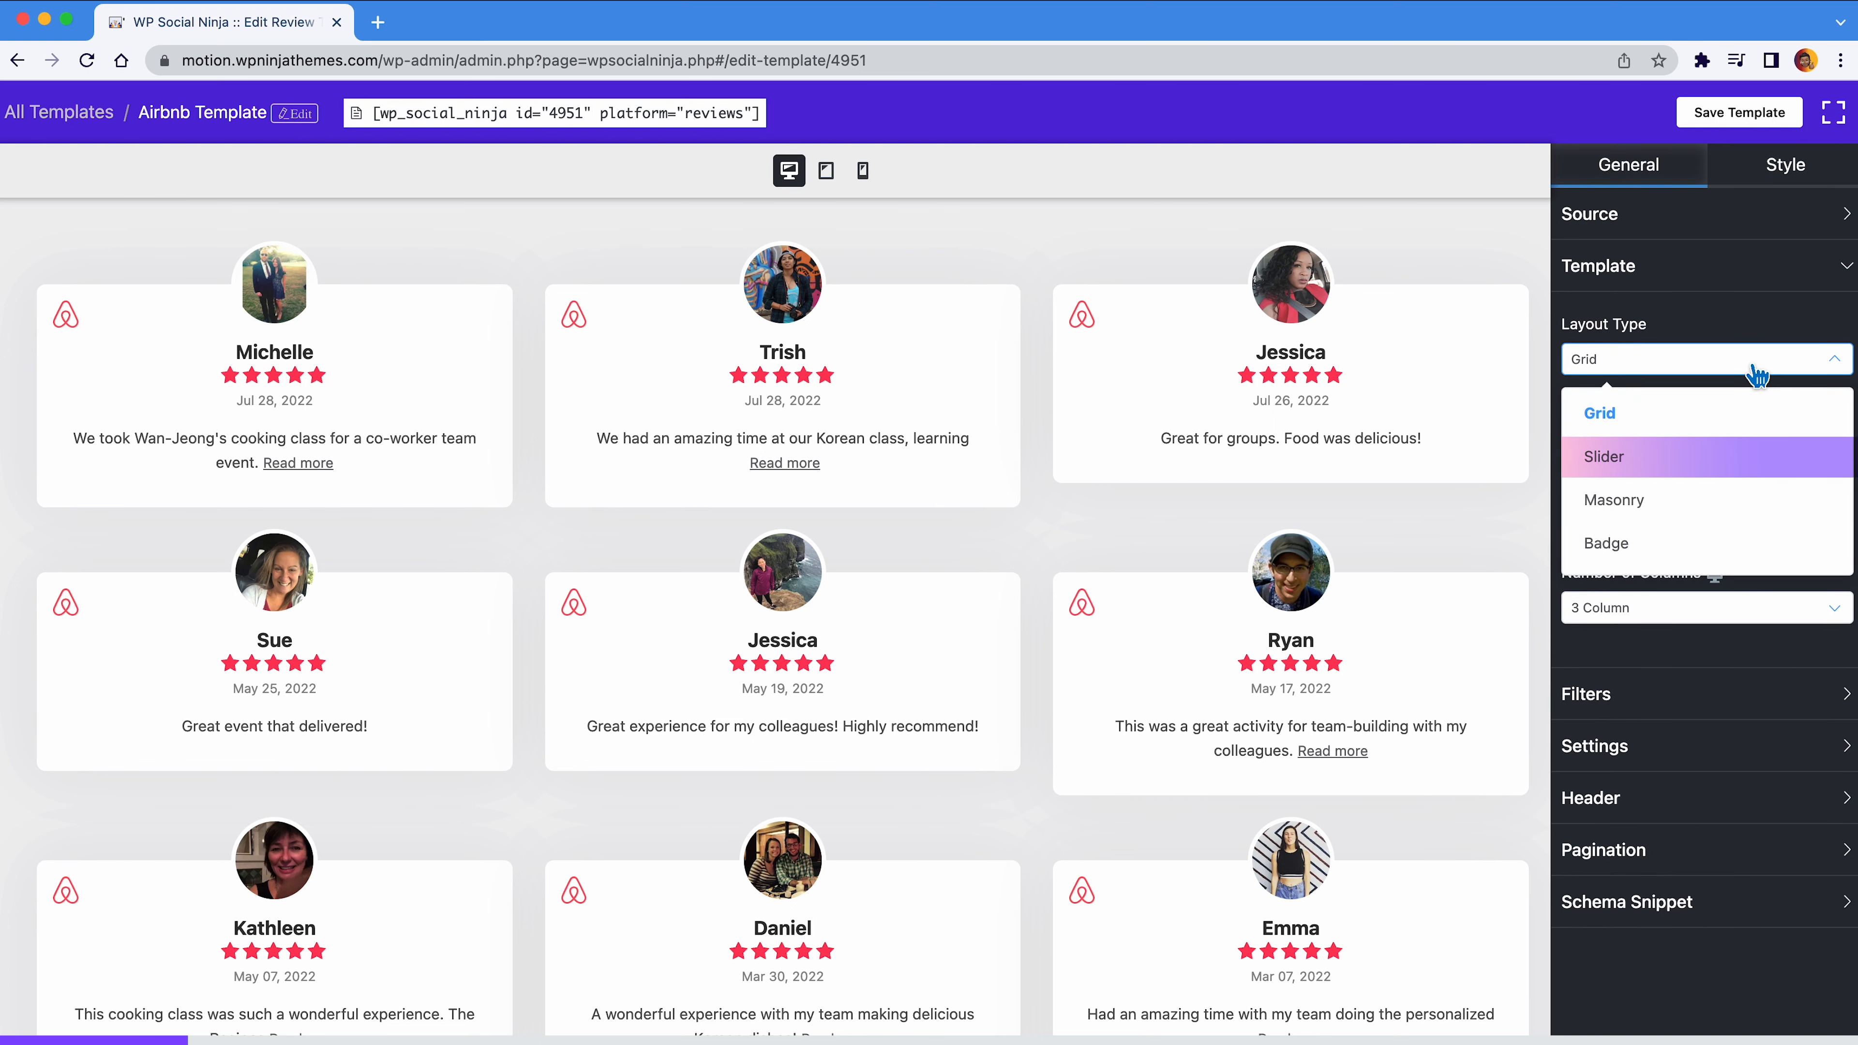
left_click(1737, 462)
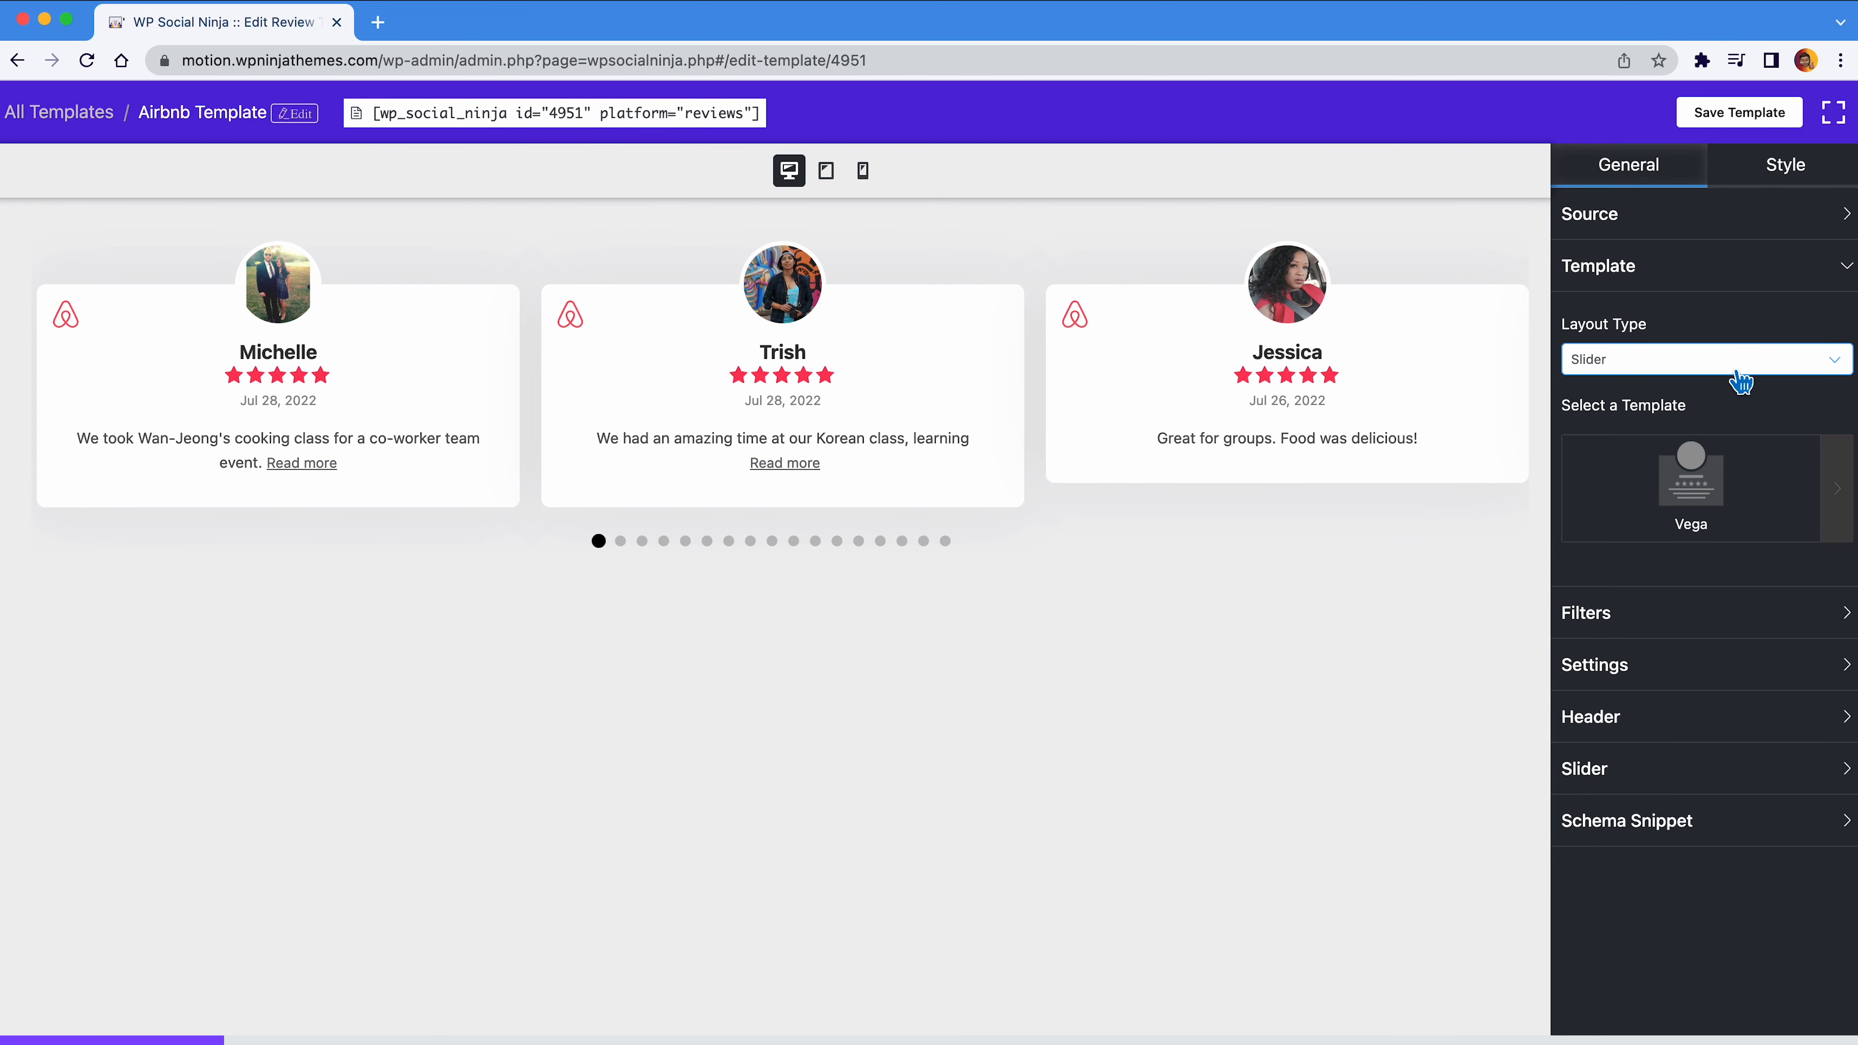
left_click(1741, 370)
left_click(1728, 543)
left_click(870, 271)
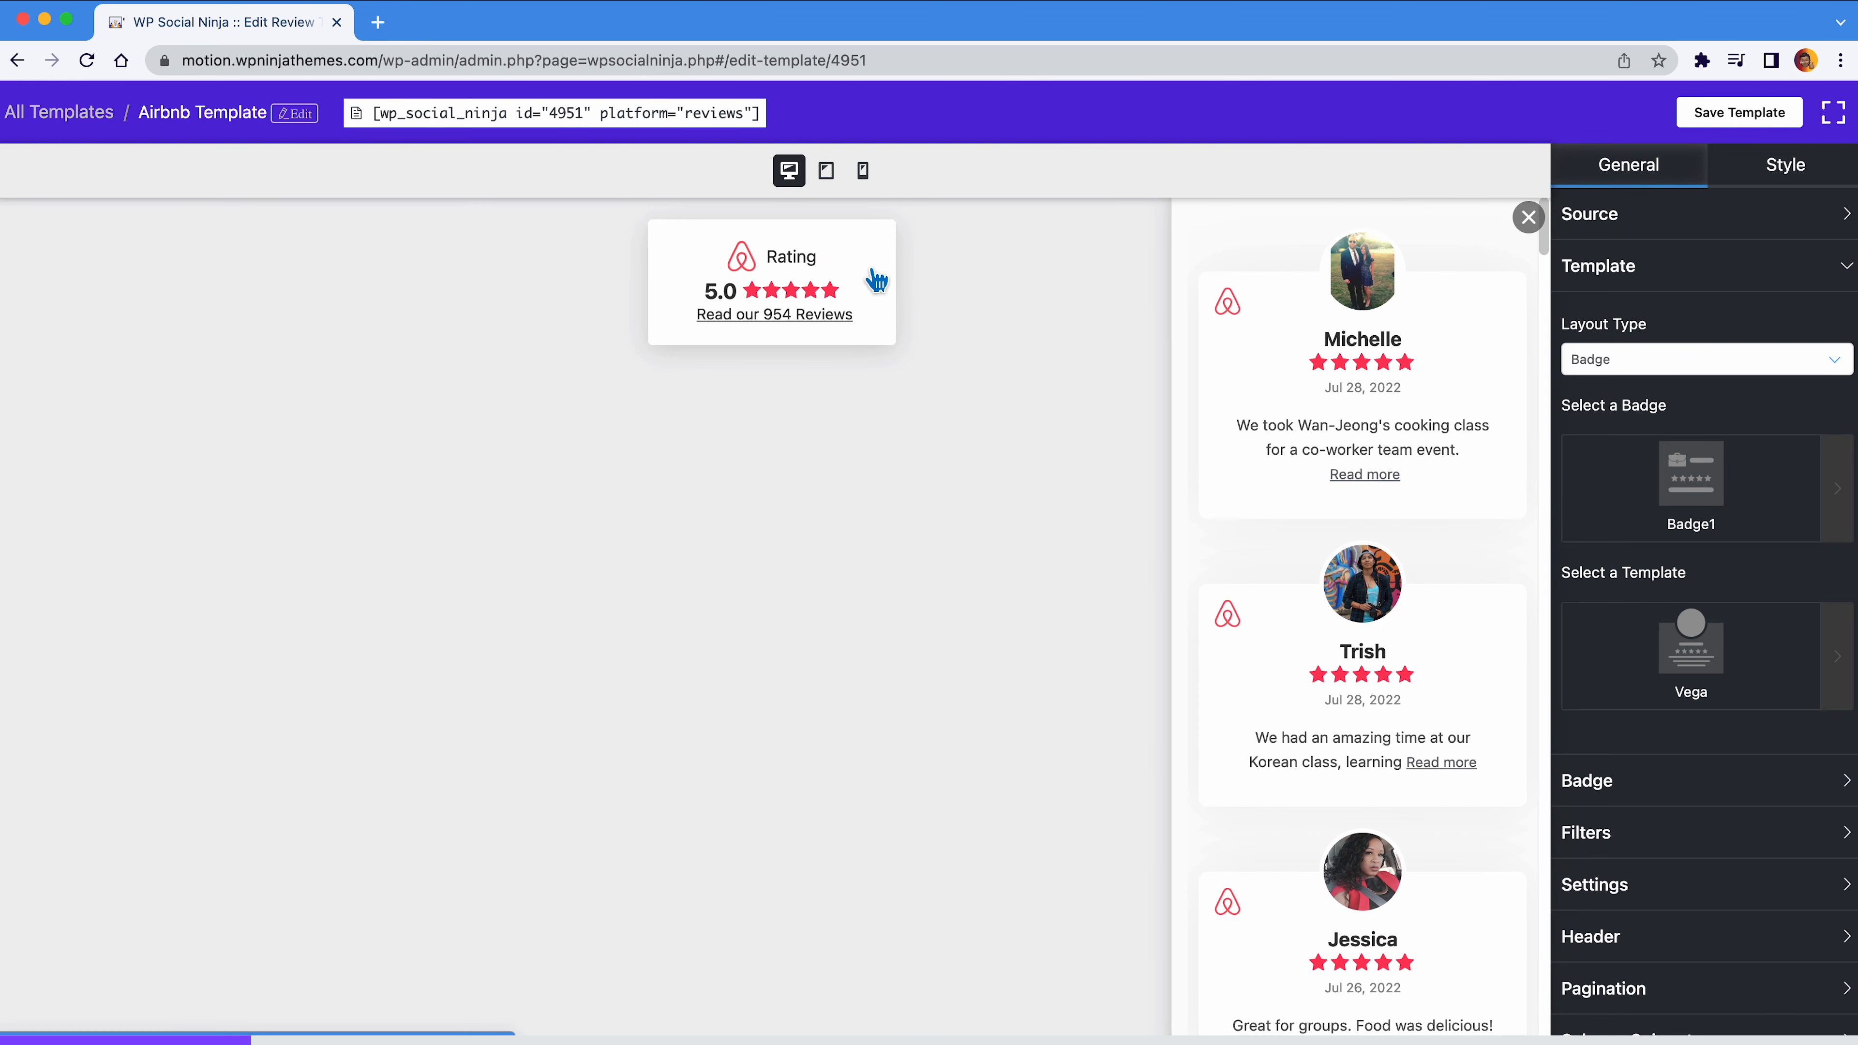
left_click(871, 270)
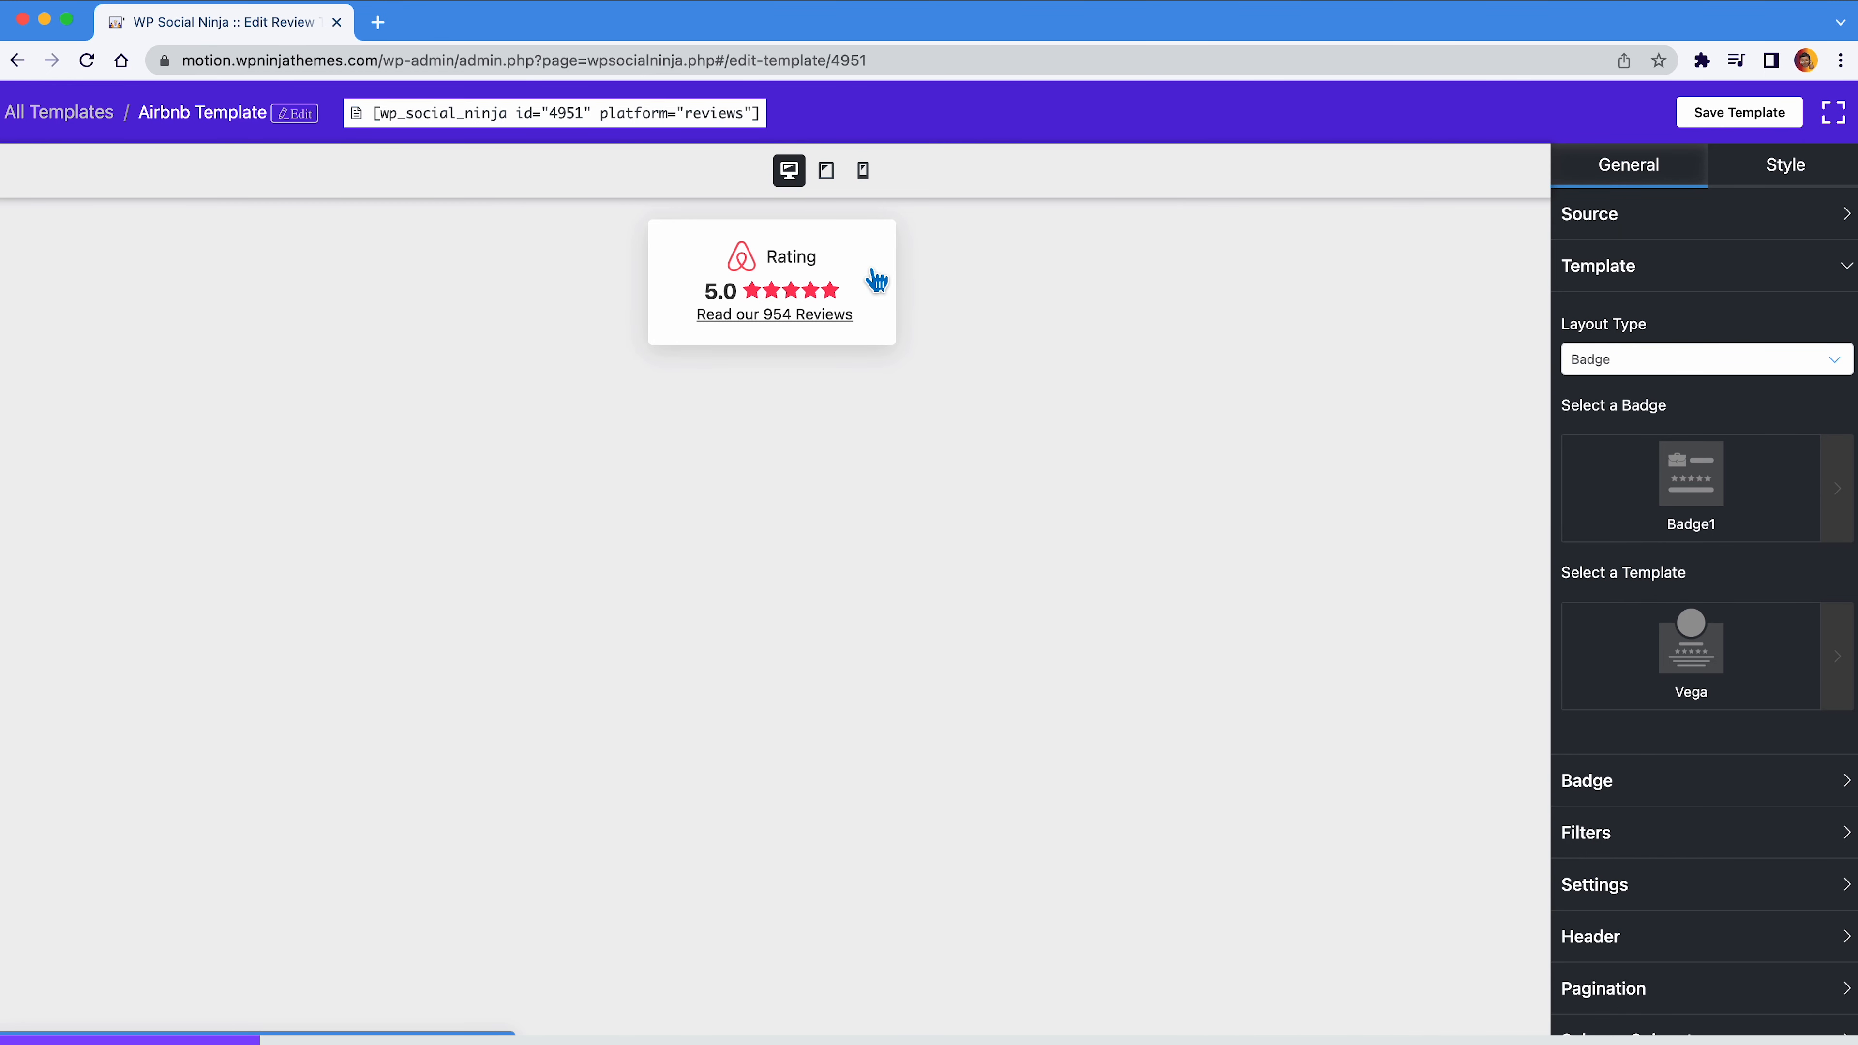
Set the layout type to Masonry and apply the Procyon template to the reviews
left_click(1565, 360)
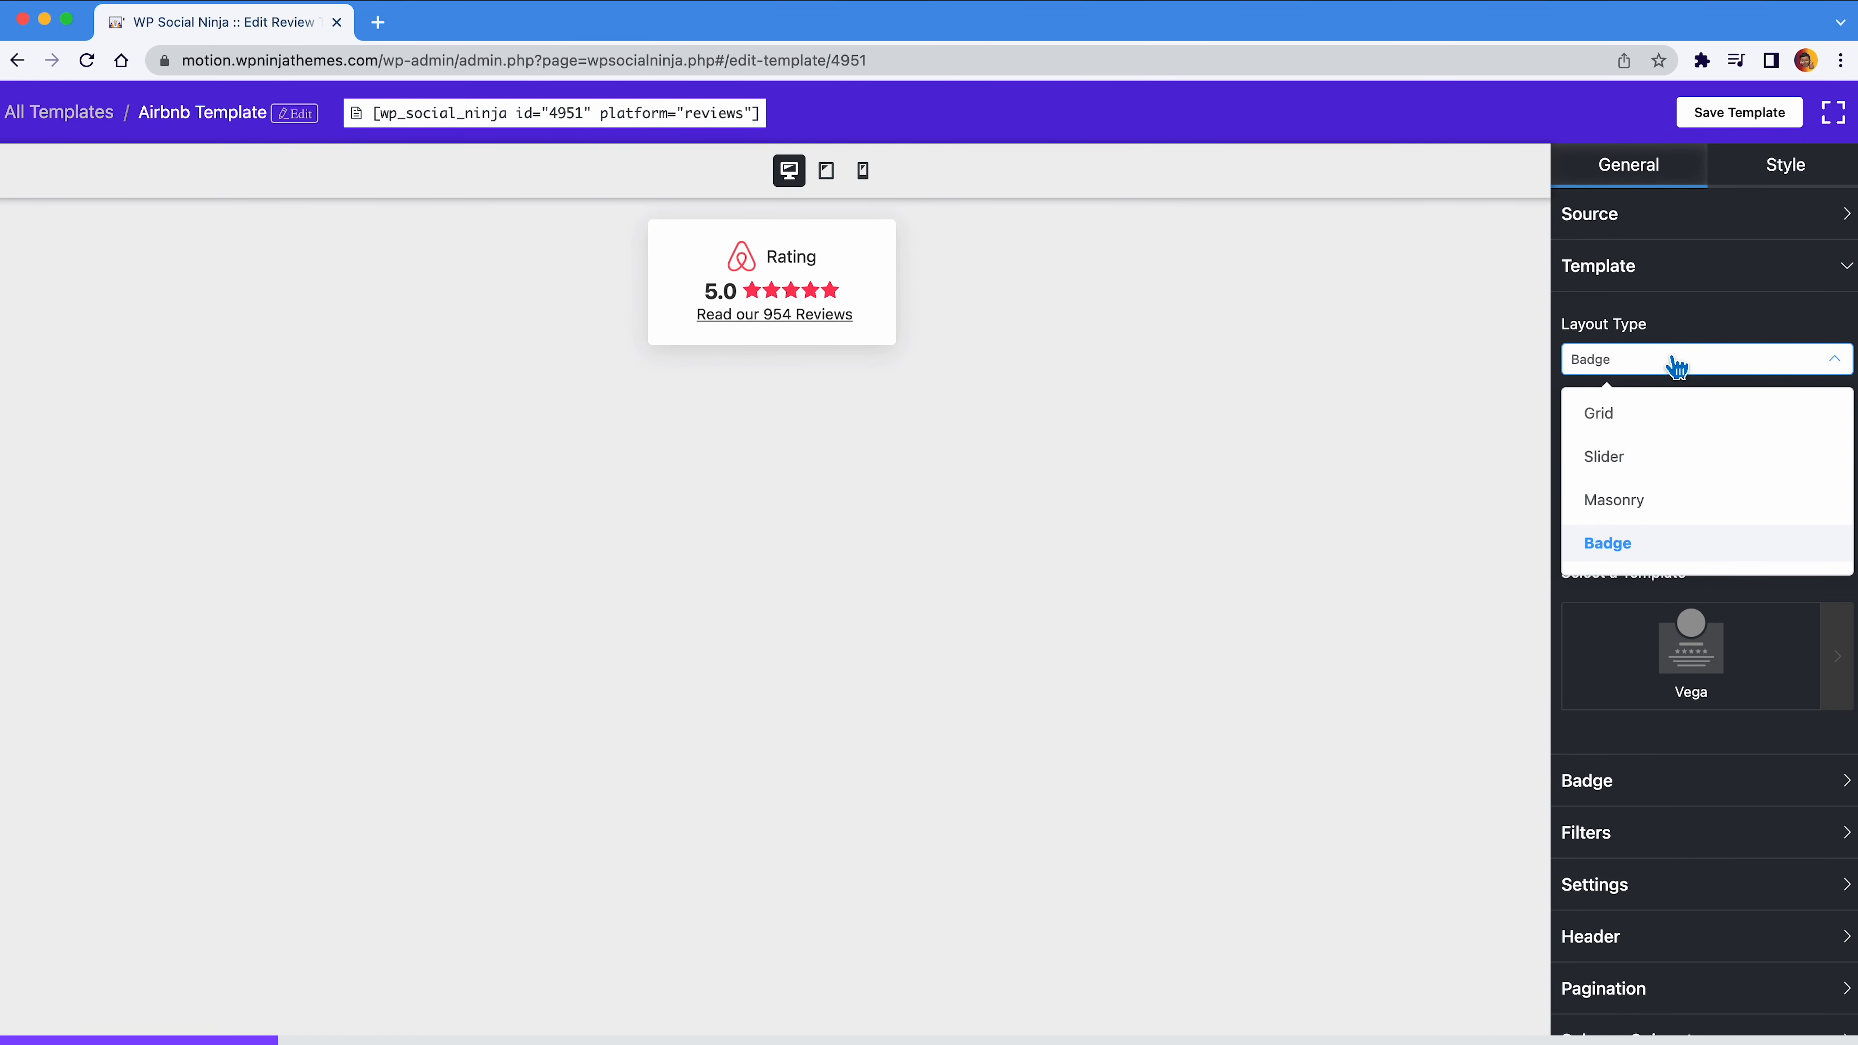
left_click(1614, 499)
left_click(1683, 507)
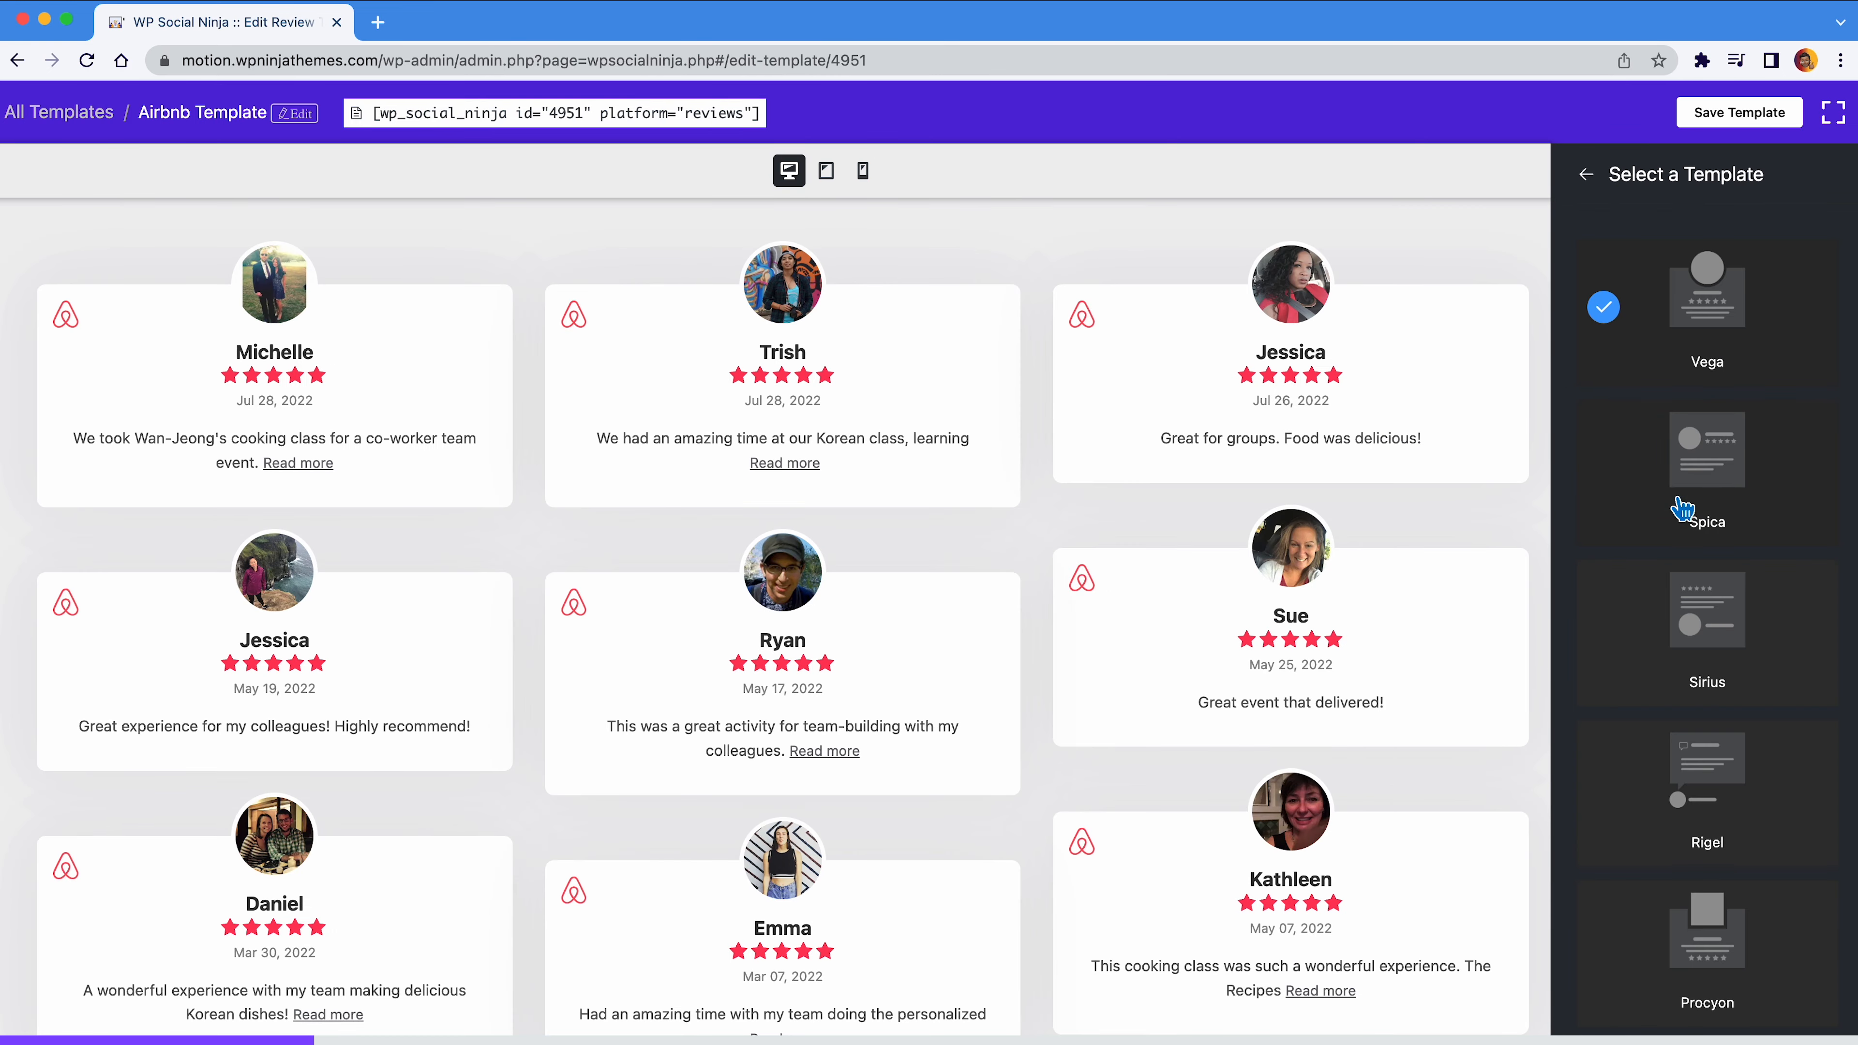
scroll(1684, 507, "down", 3)
left_click(1717, 644)
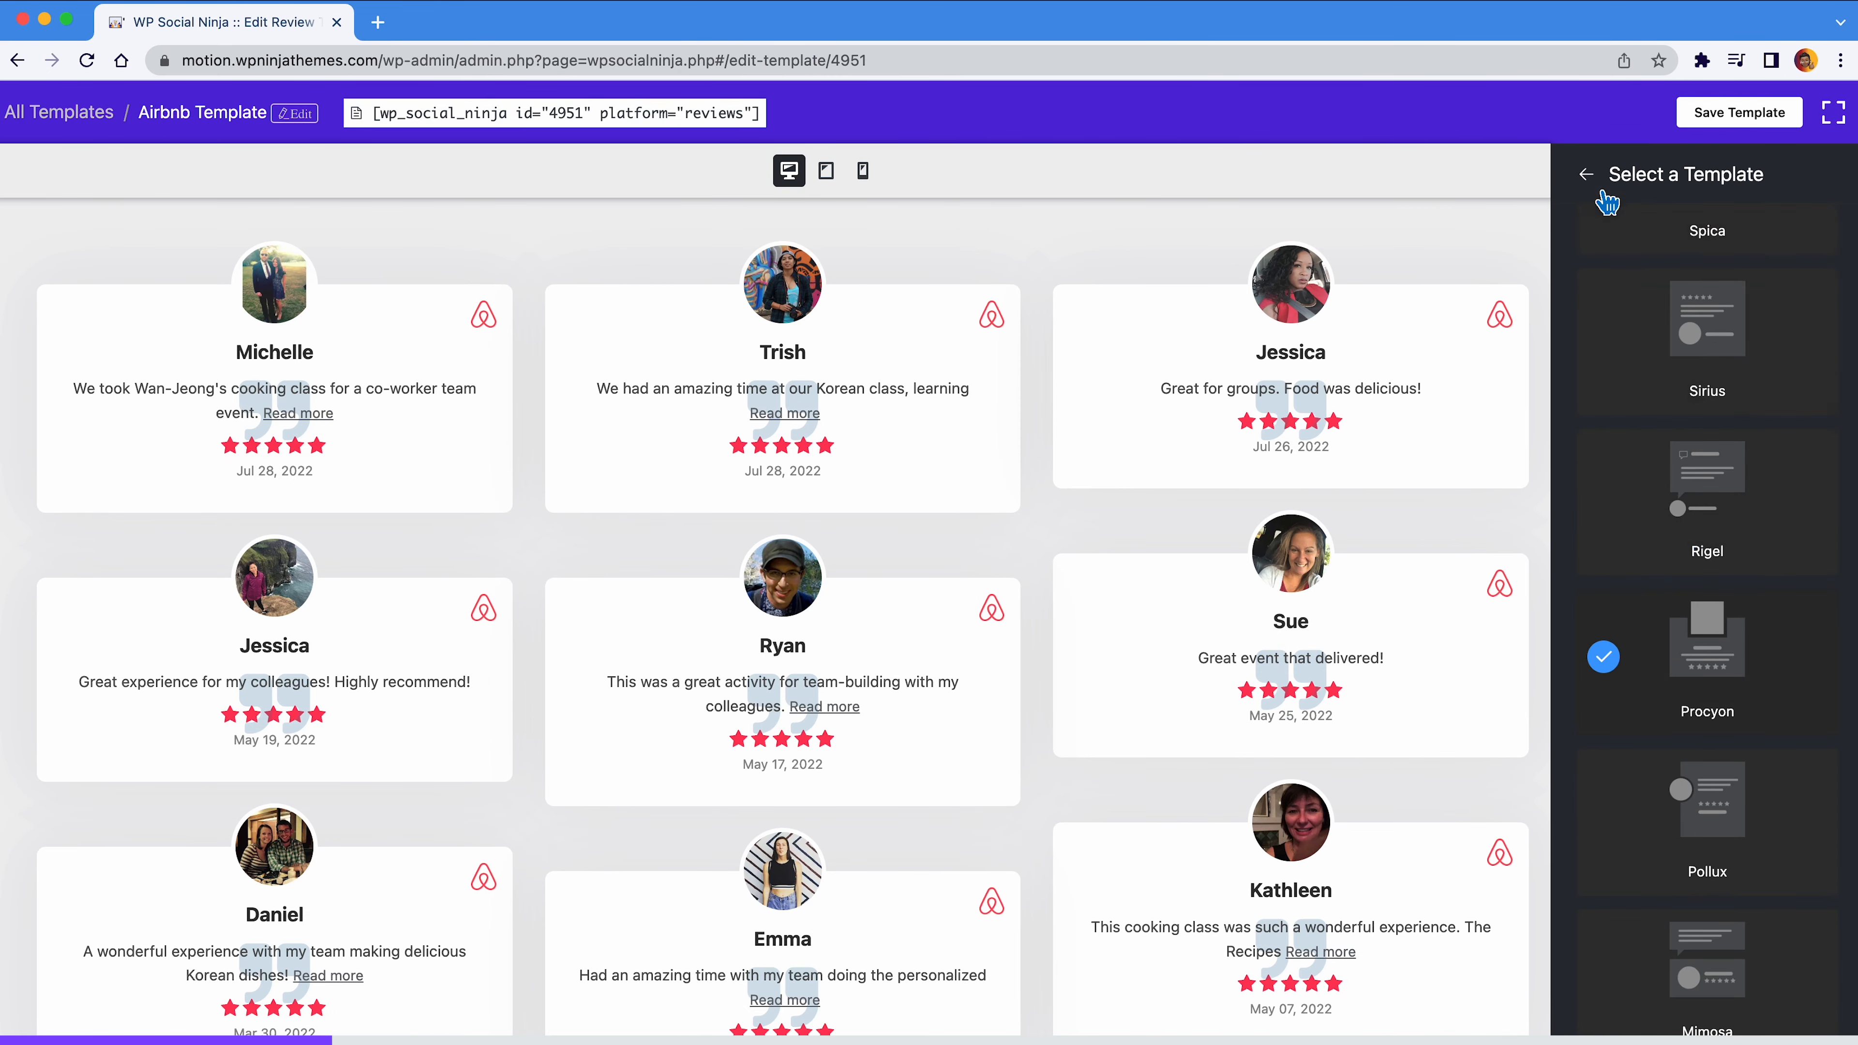
left_click(1589, 179)
Try a 4 Column arrangement for the reviews and return the number of columns to 3 Column
left_click(1790, 611)
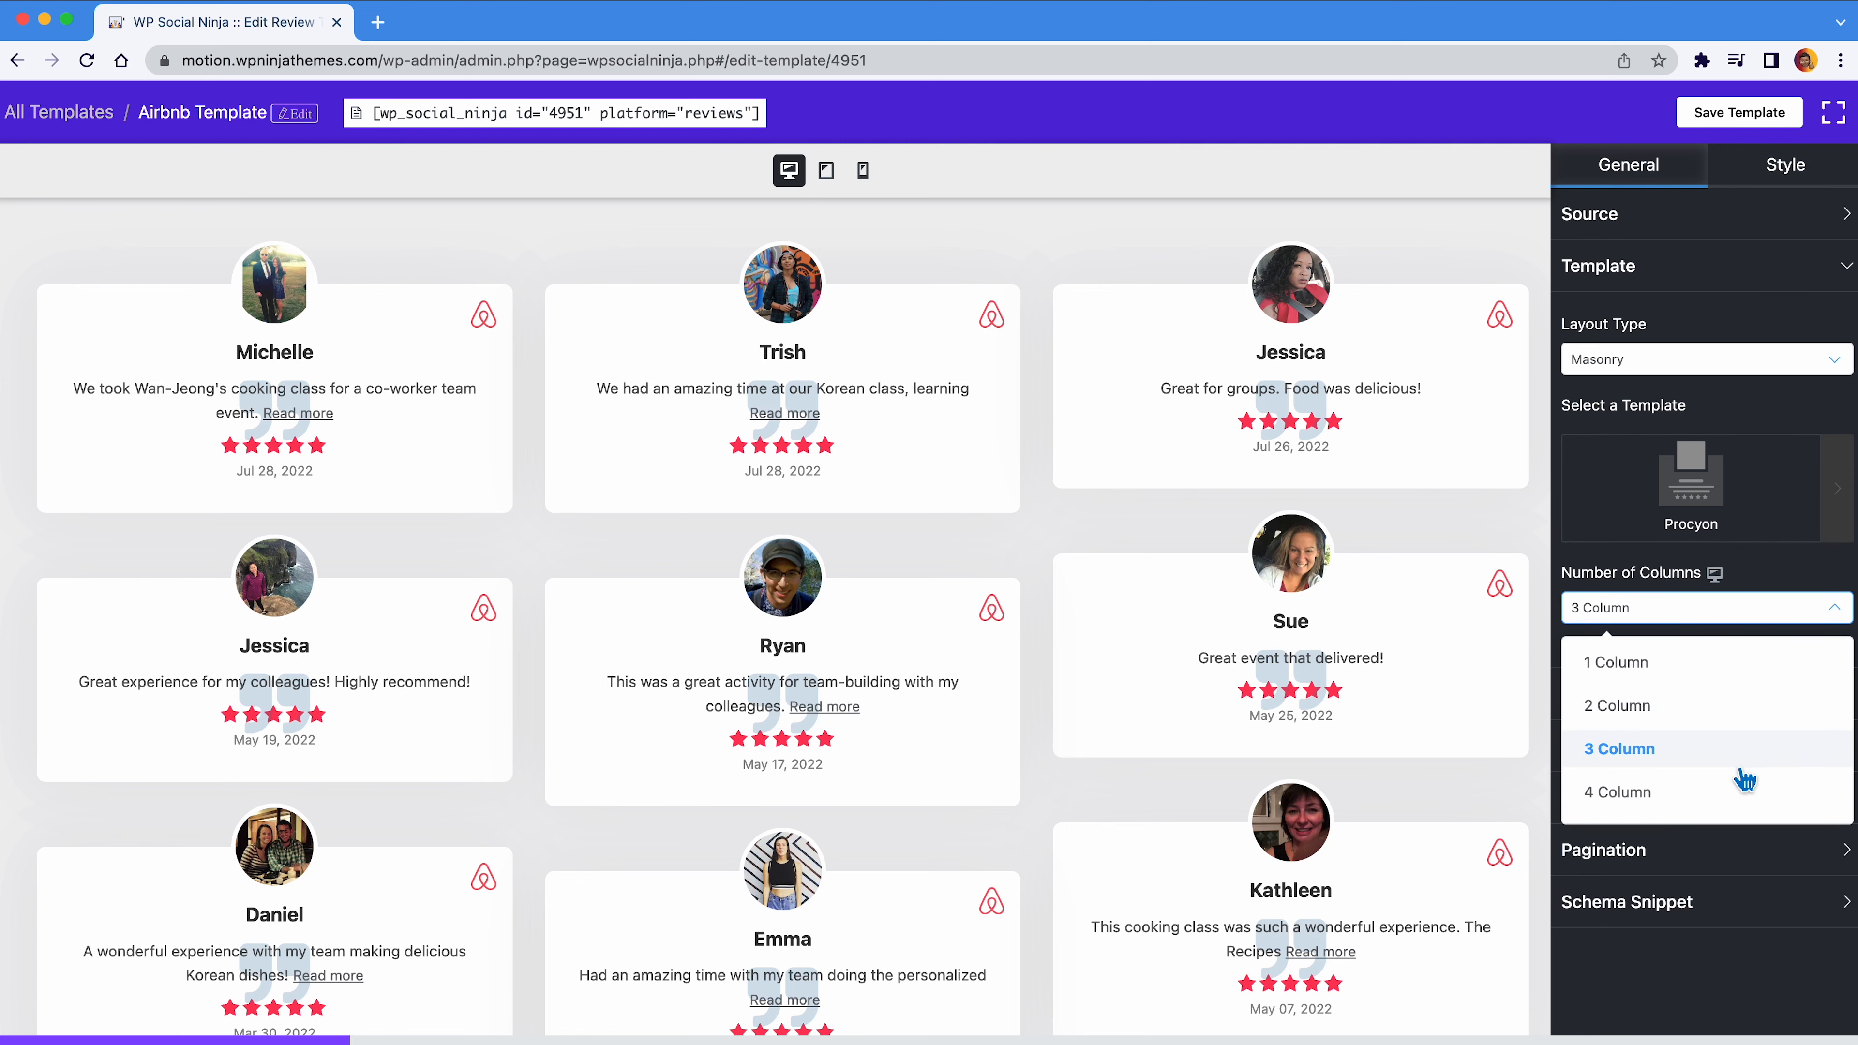
left_click(1740, 792)
left_click(1725, 611)
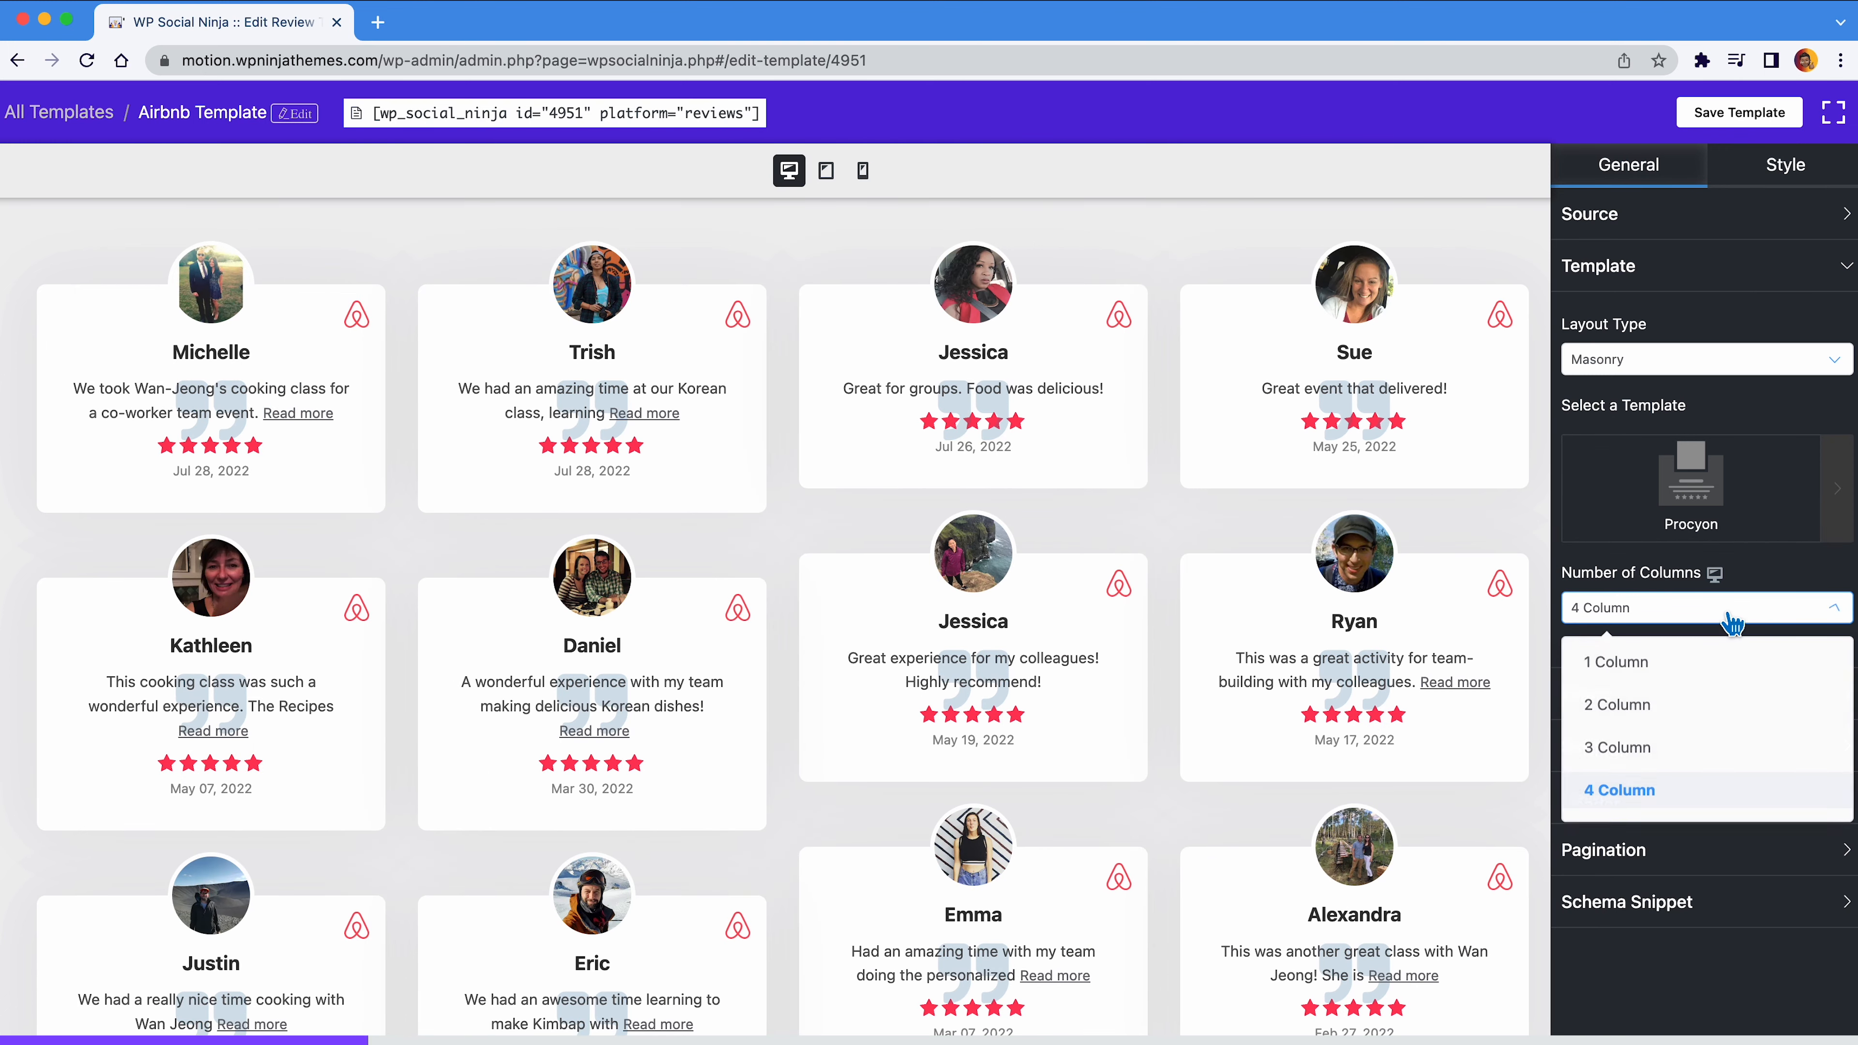
left_click(1720, 761)
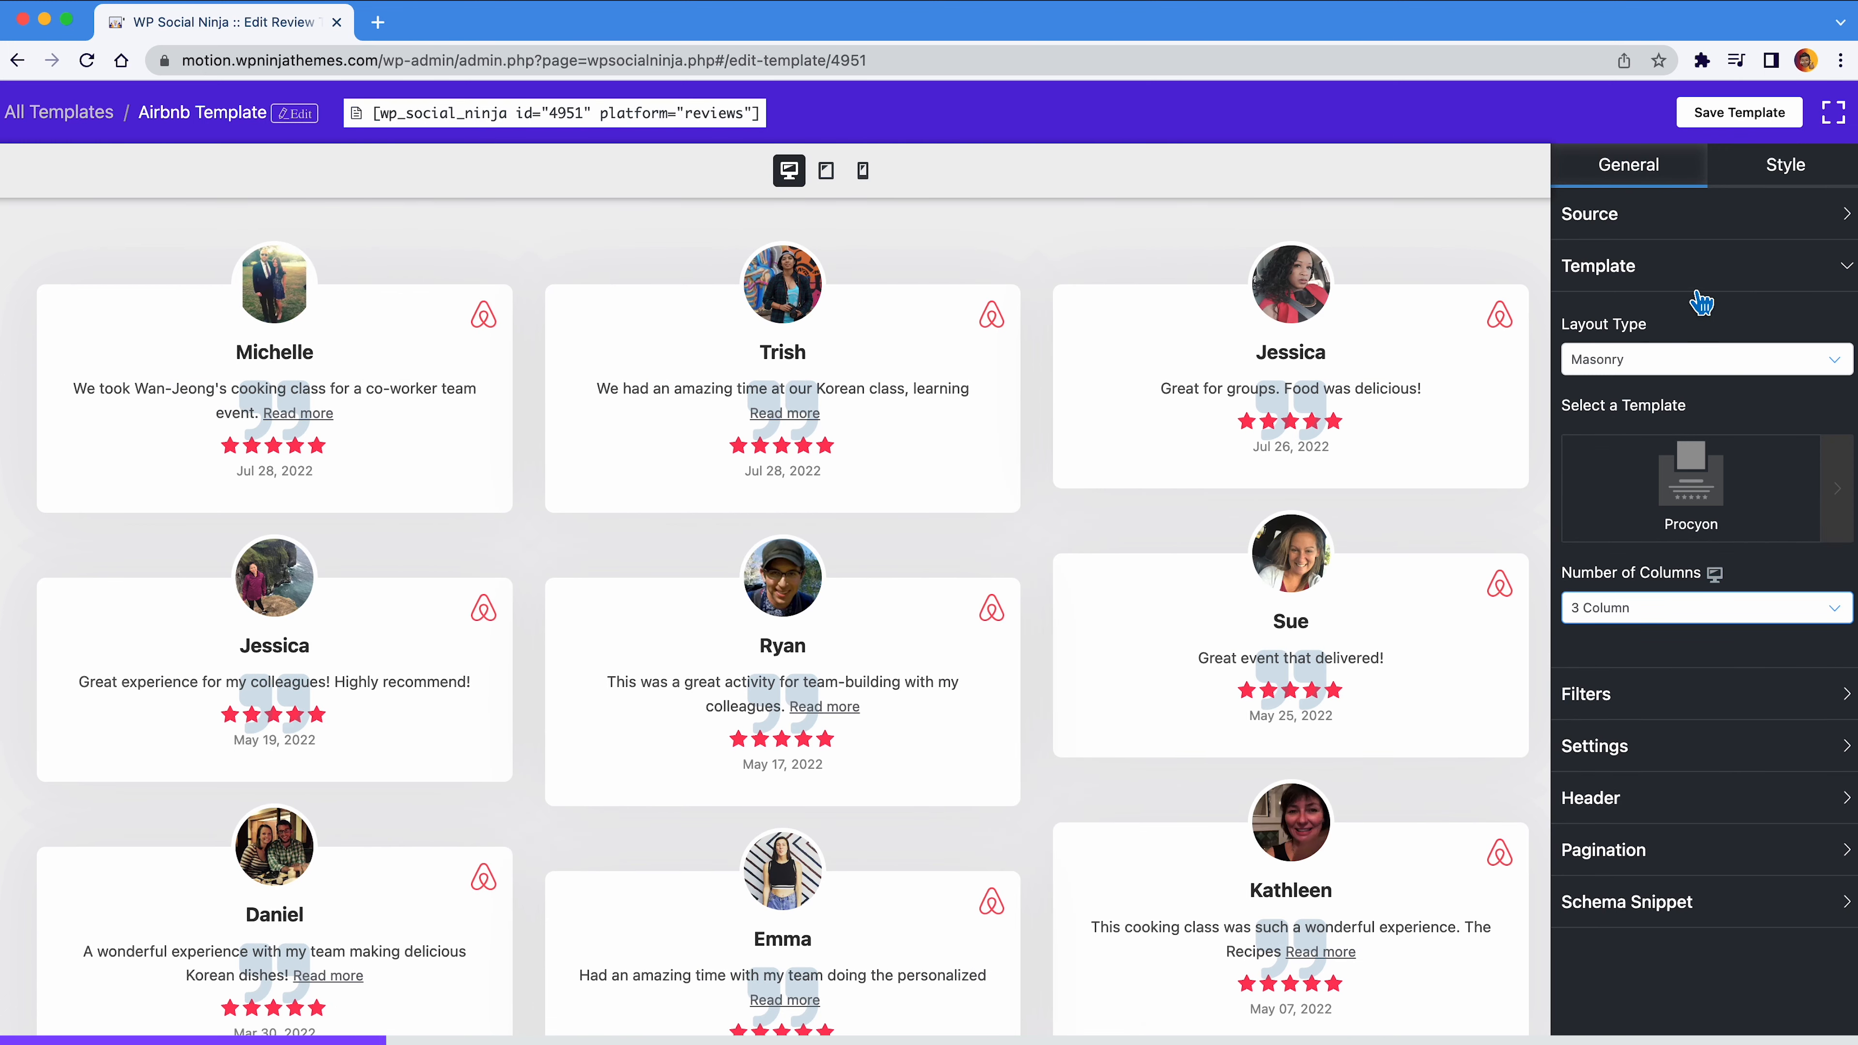
left_click(1698, 273)
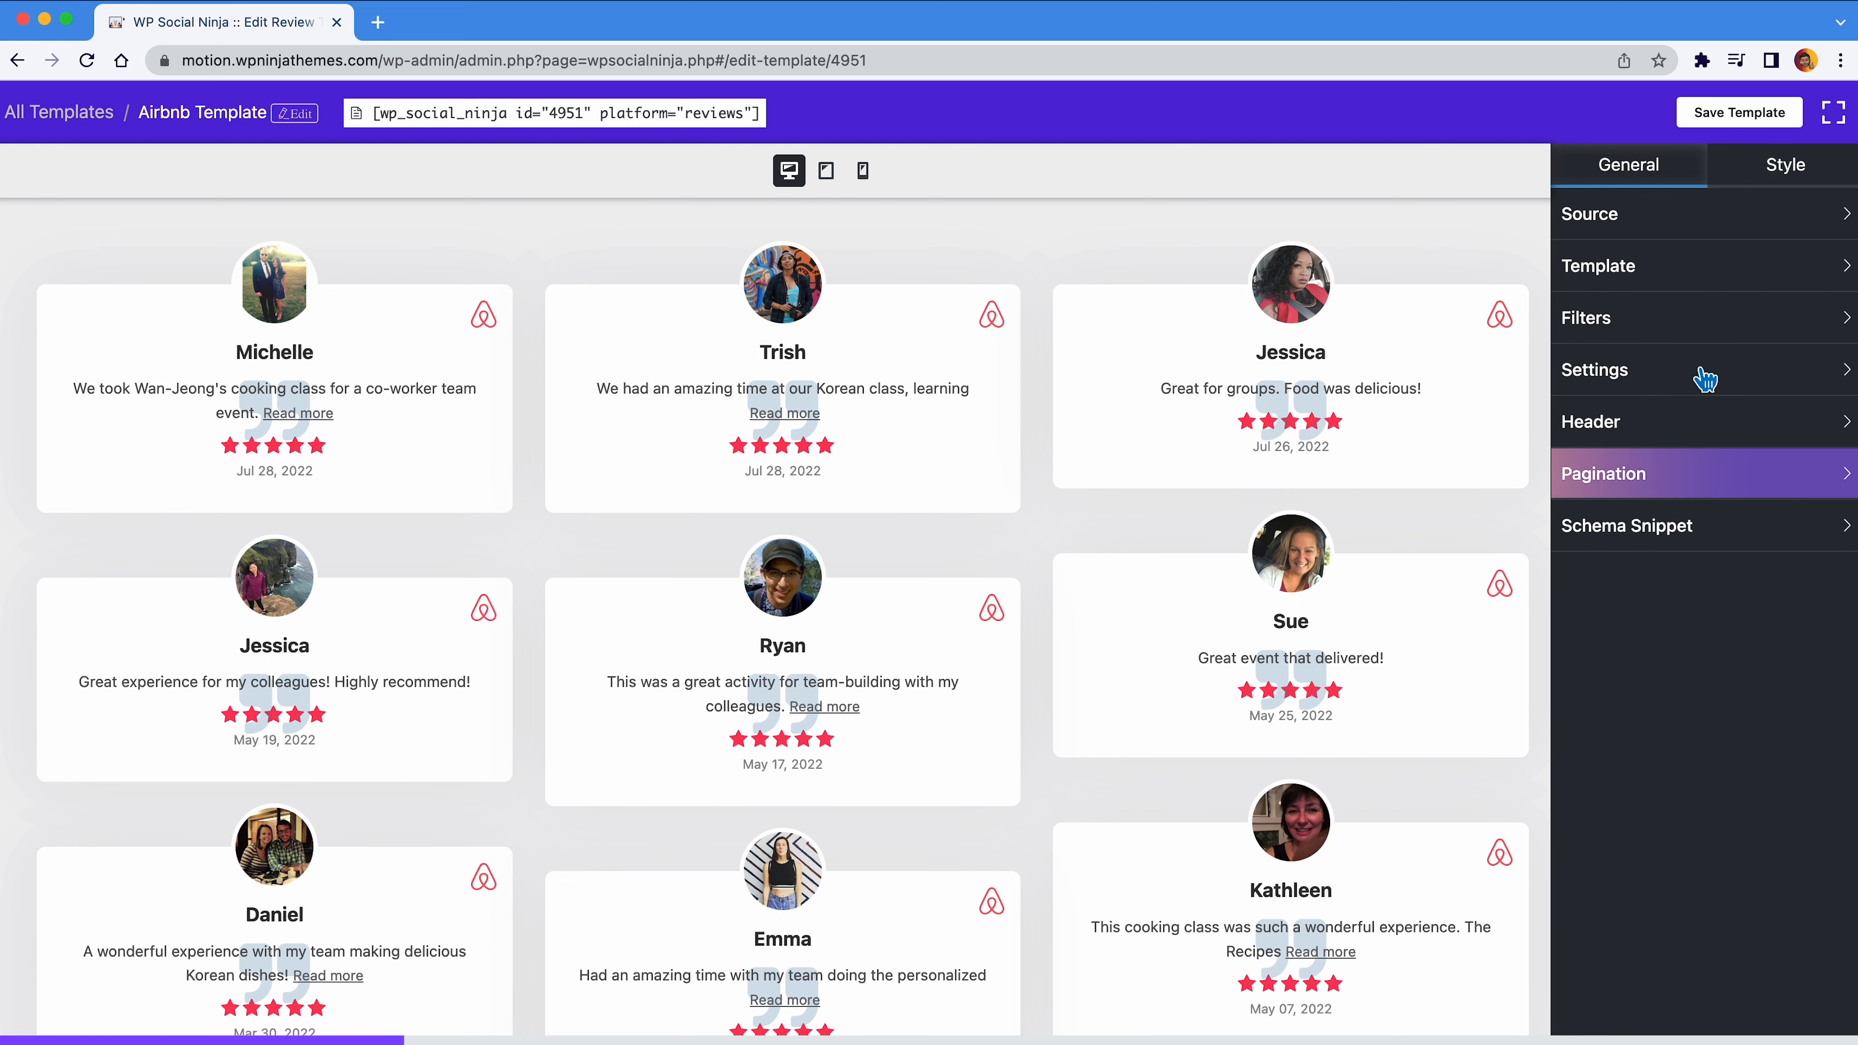
Set the pagination type to Load More with "Continue" as the button text
left_click(1712, 483)
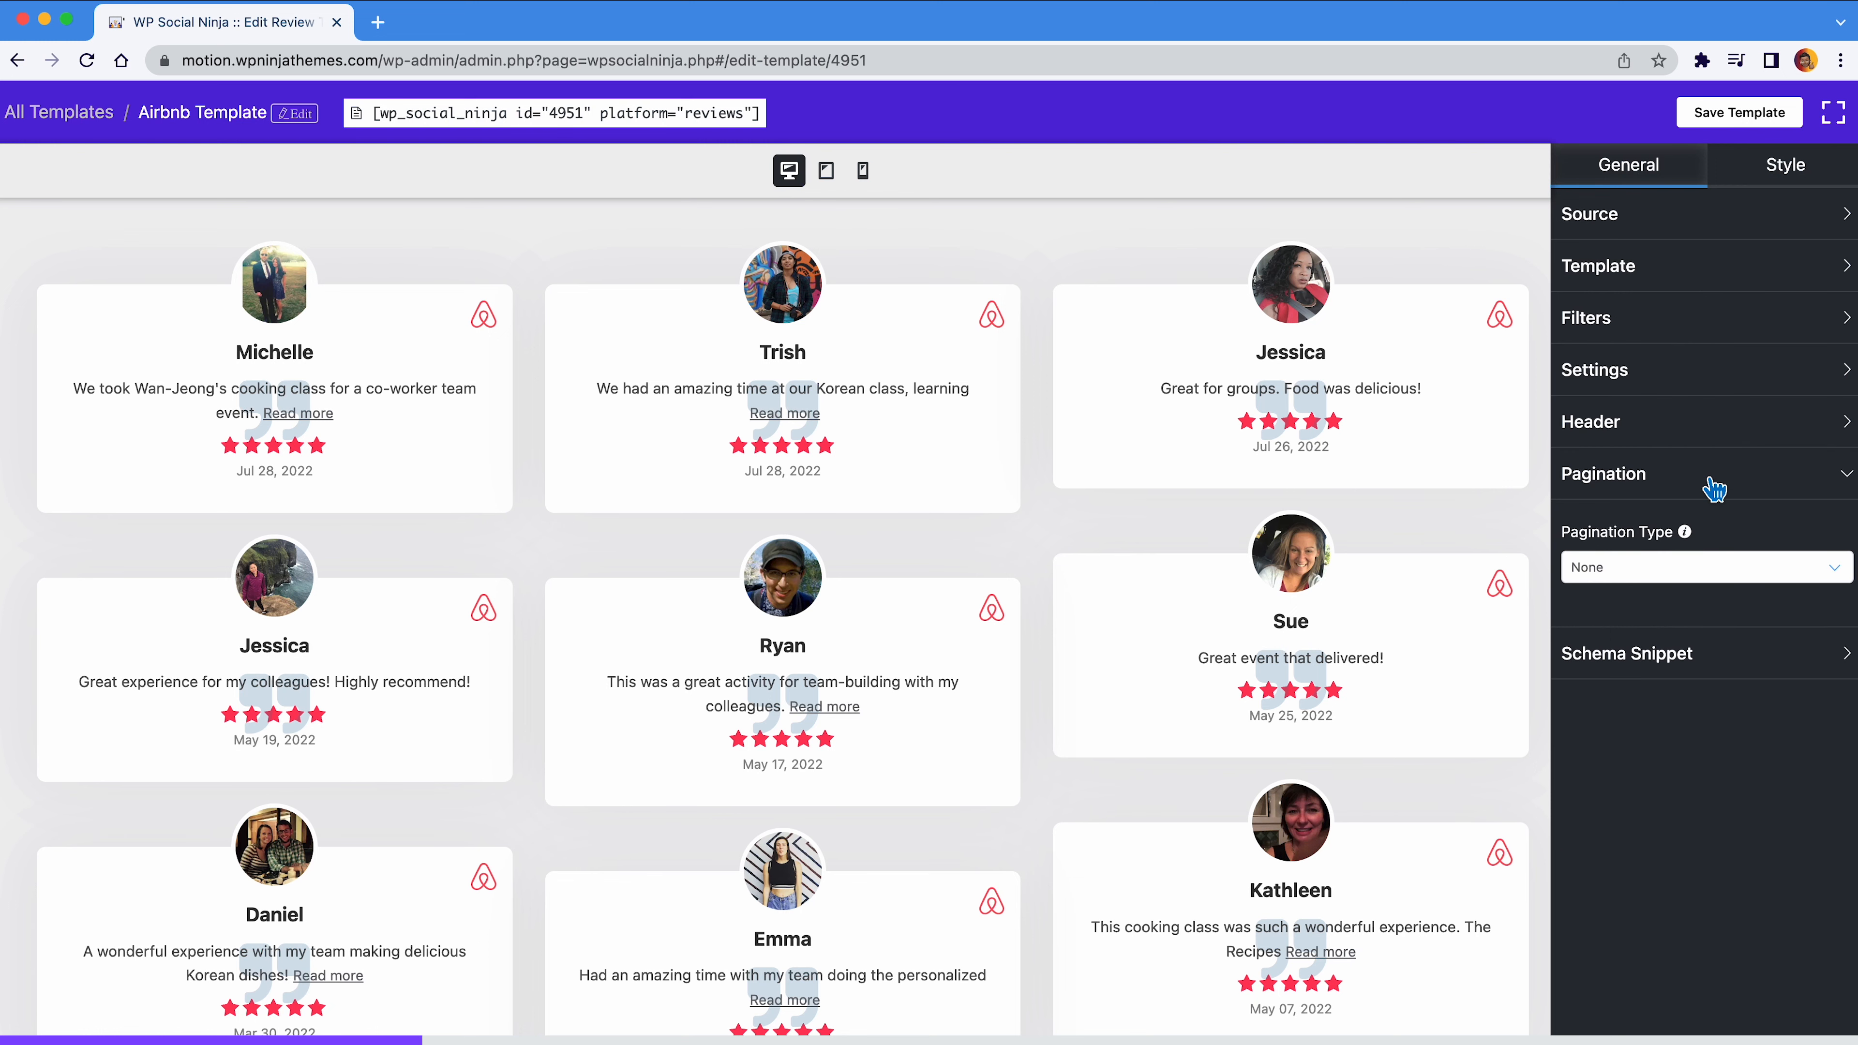
left_click(1731, 575)
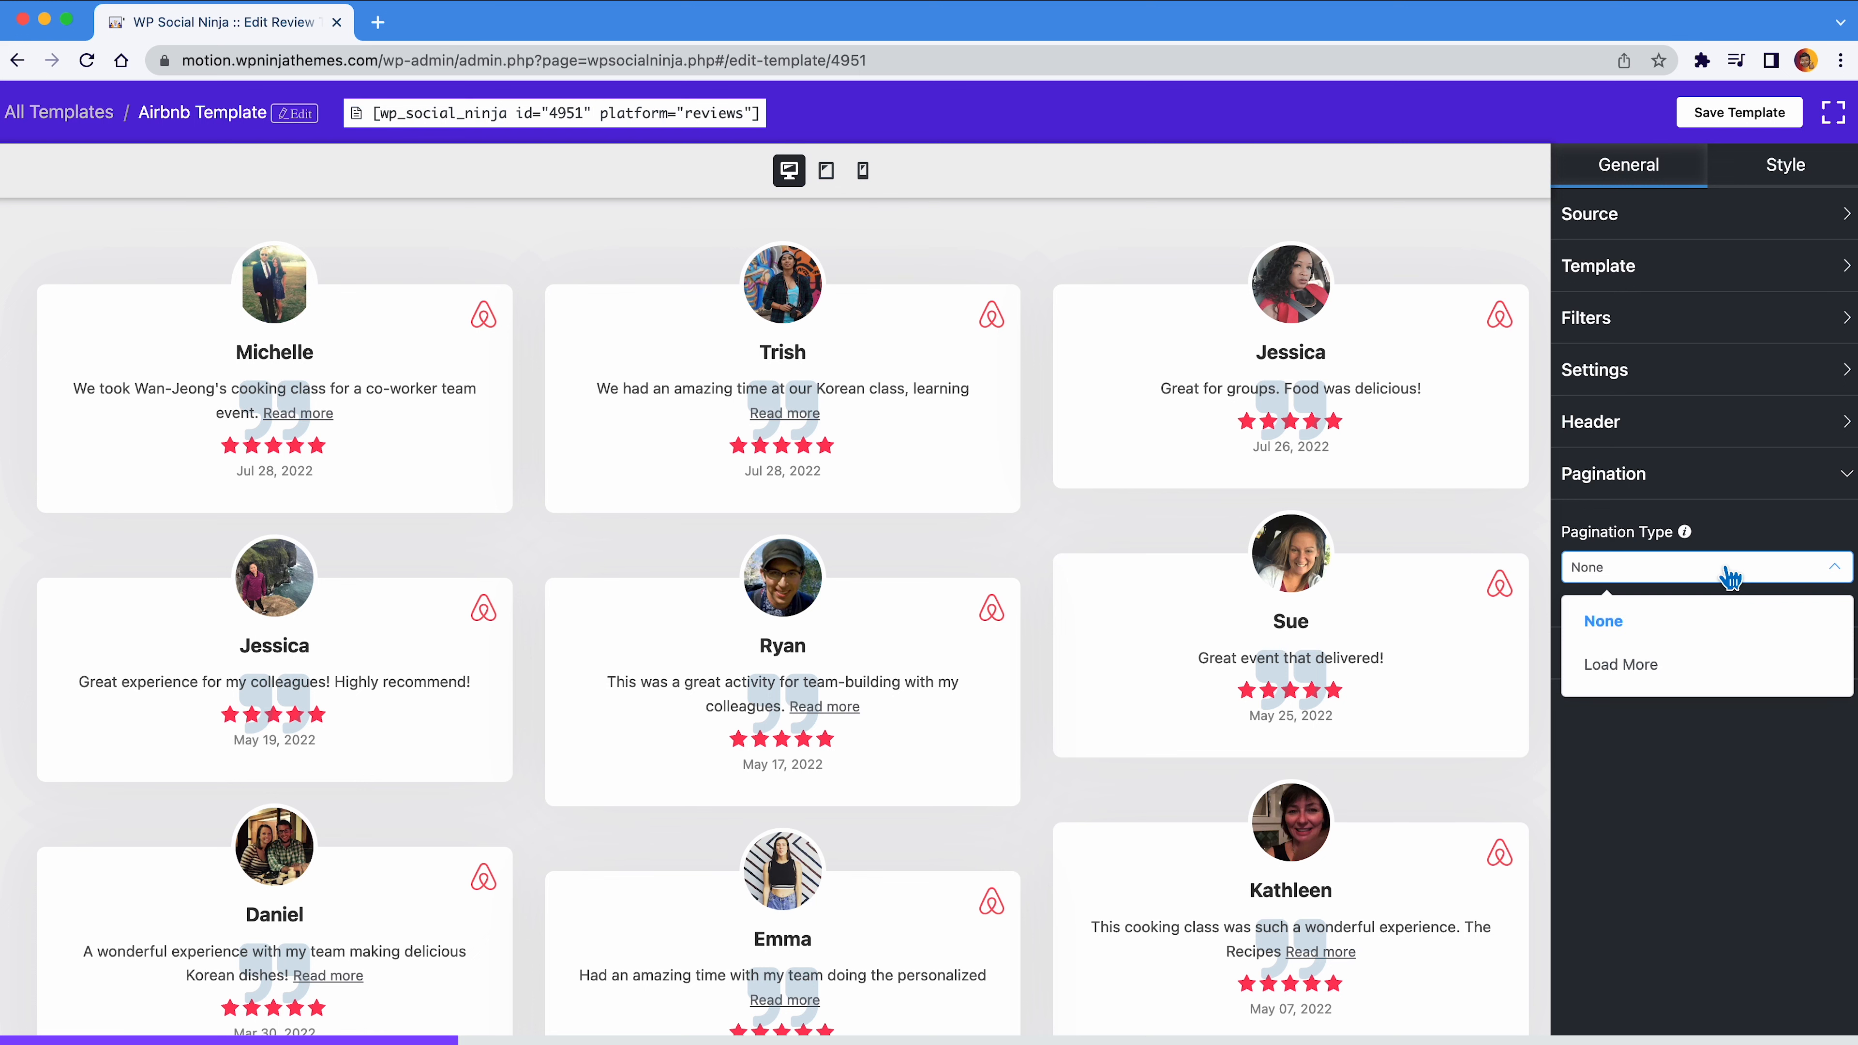
left_click(1716, 680)
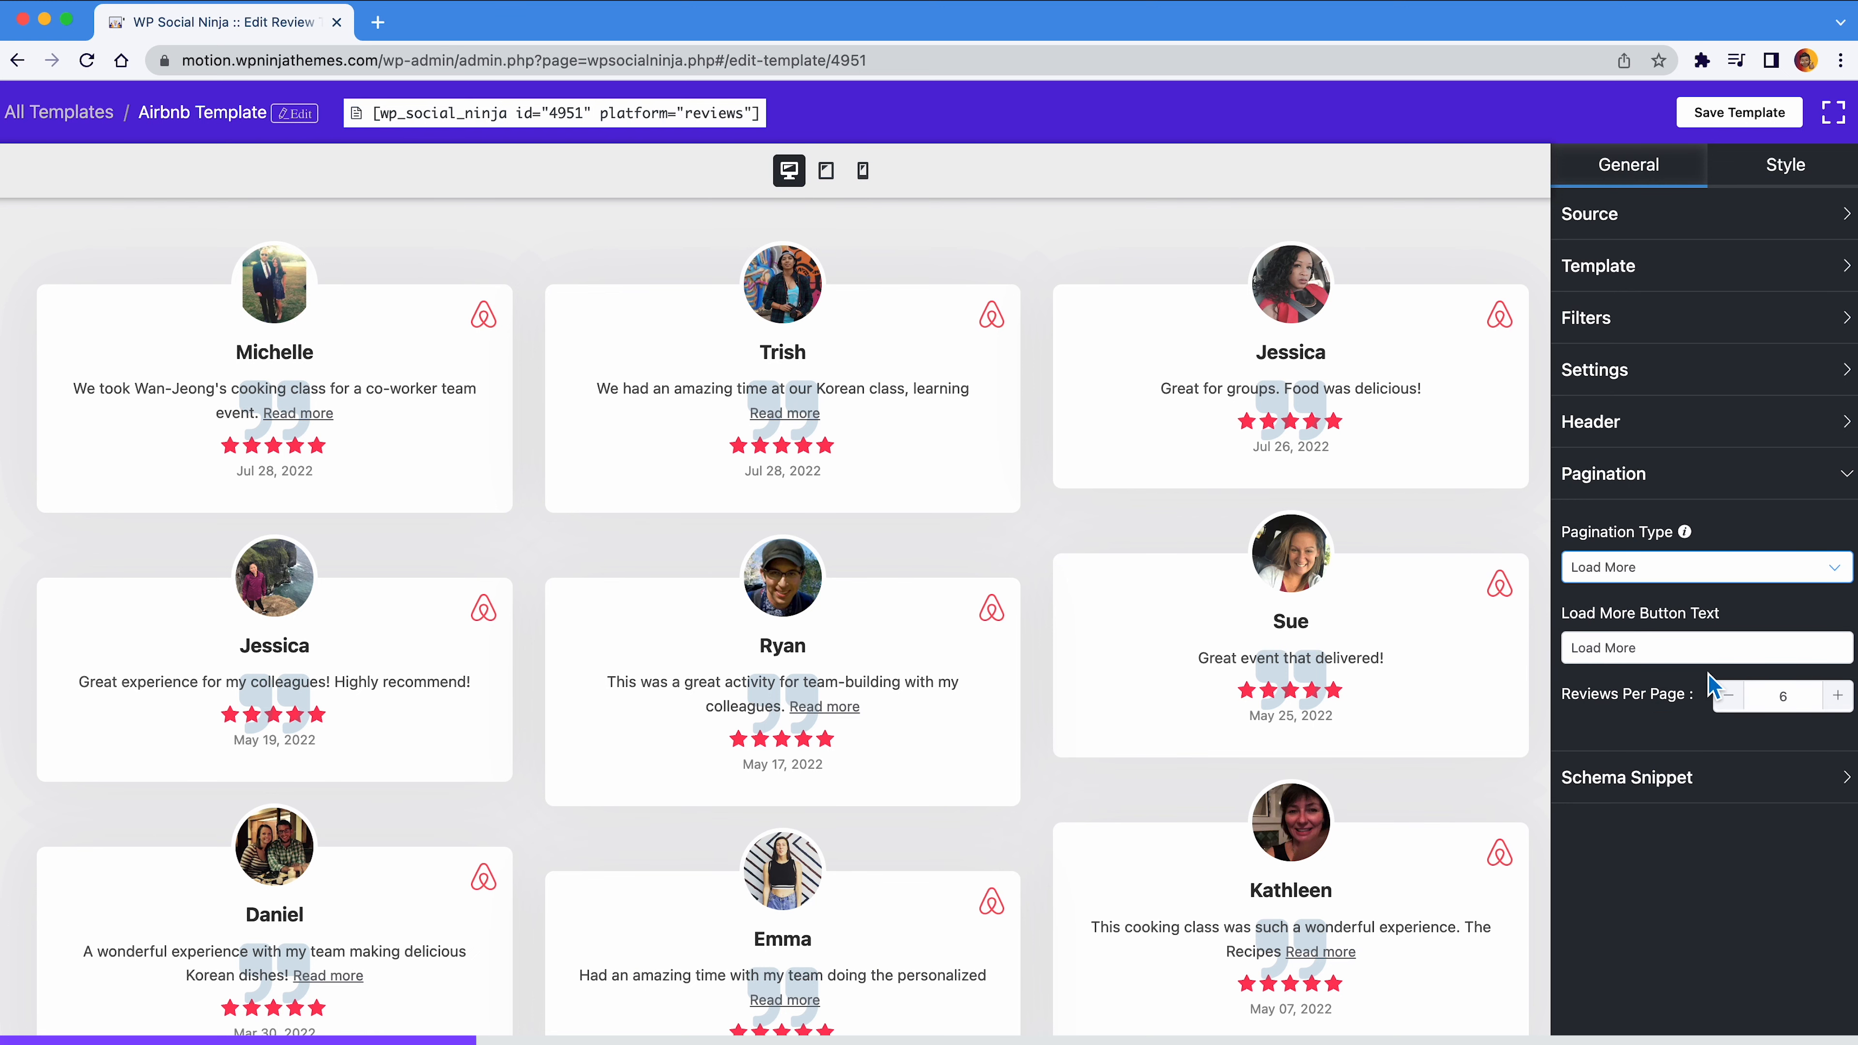
triple_click(1708, 654)
type("Continue")
left_click(1749, 629)
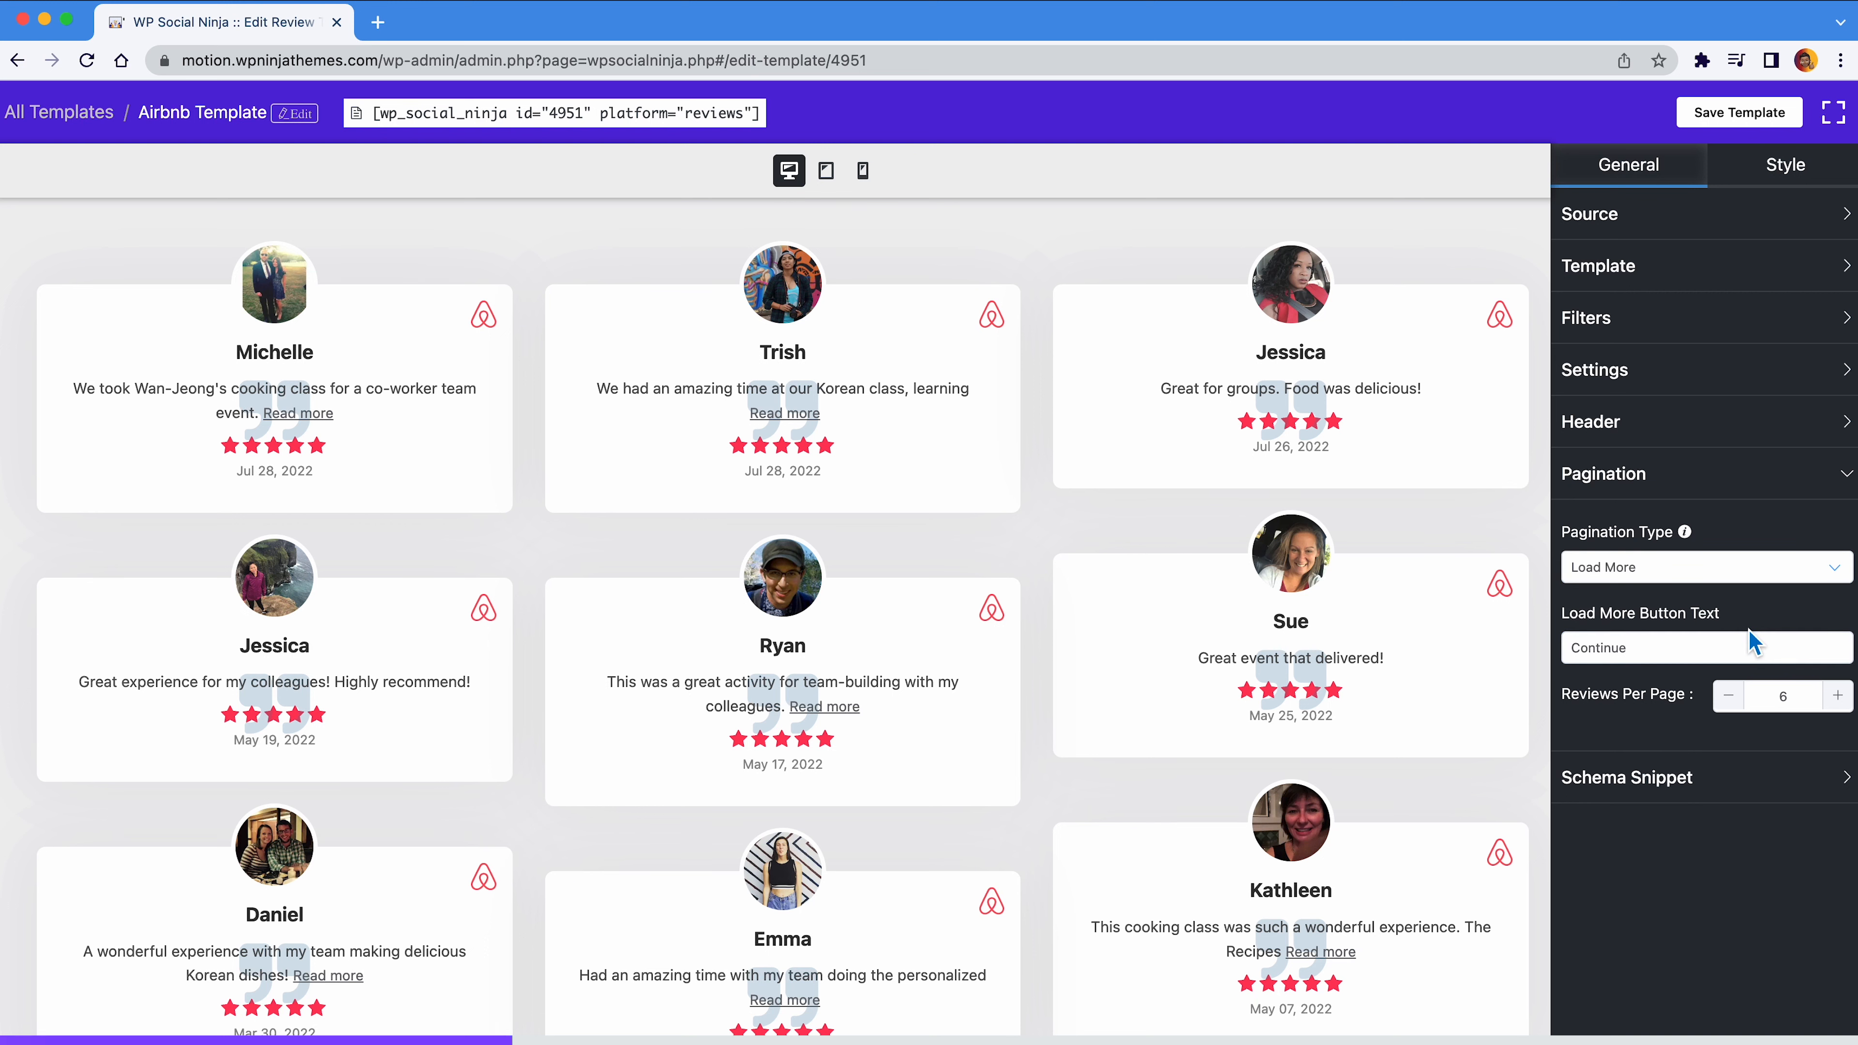
left_click(1687, 485)
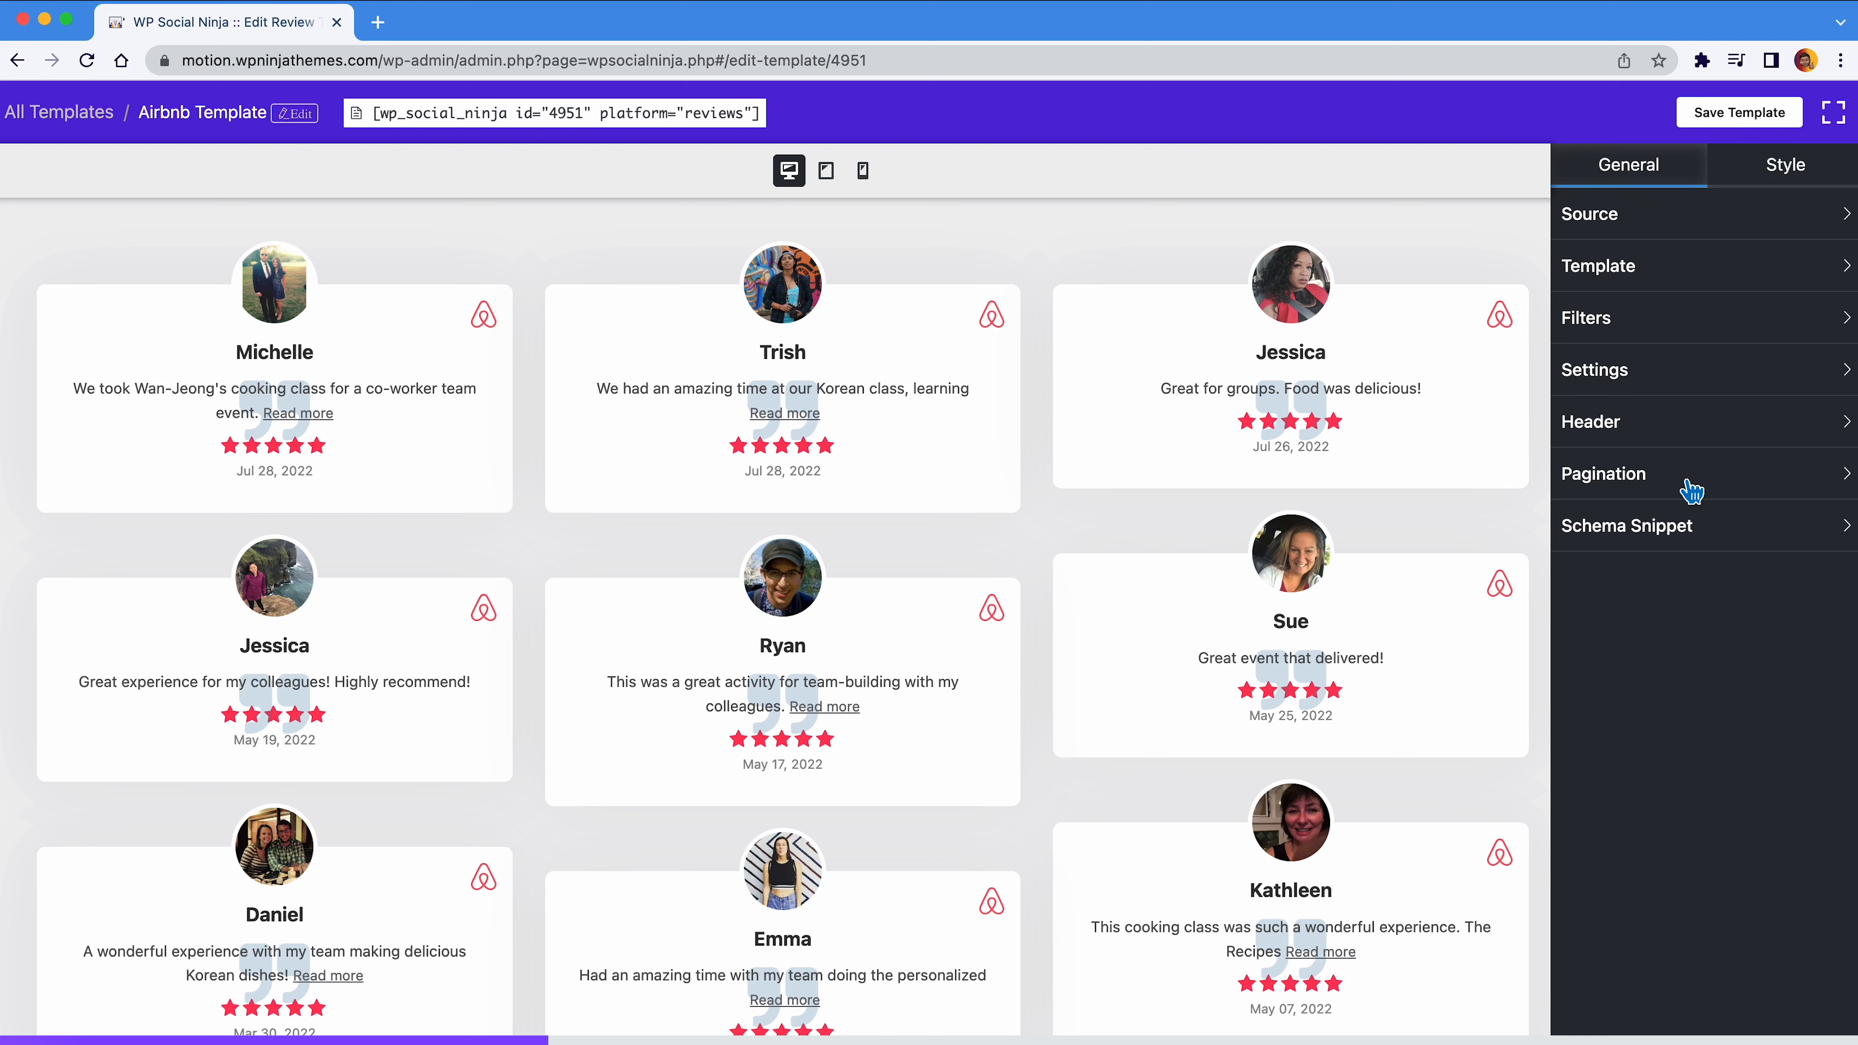
Set the number of reviews in the filters to 100
left_click(1697, 341)
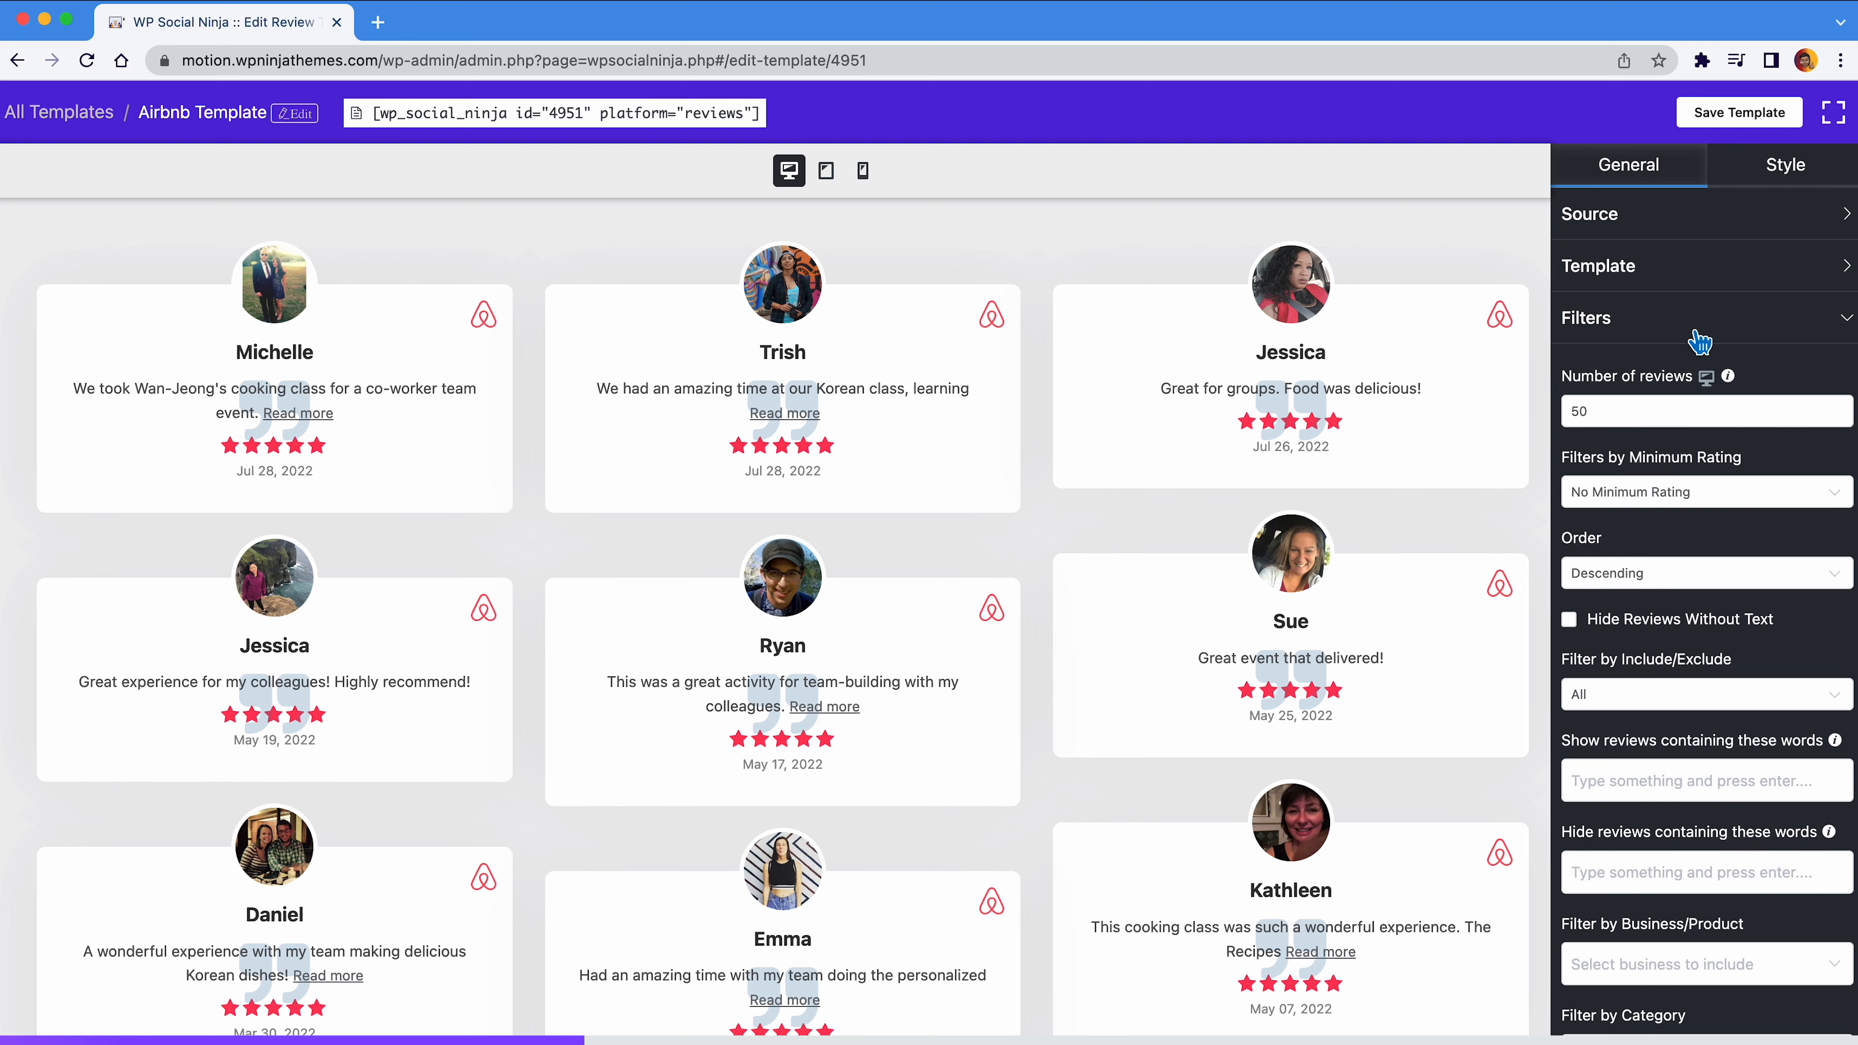
left_click(1684, 409)
key("BackSpace")
key("BackSpace")
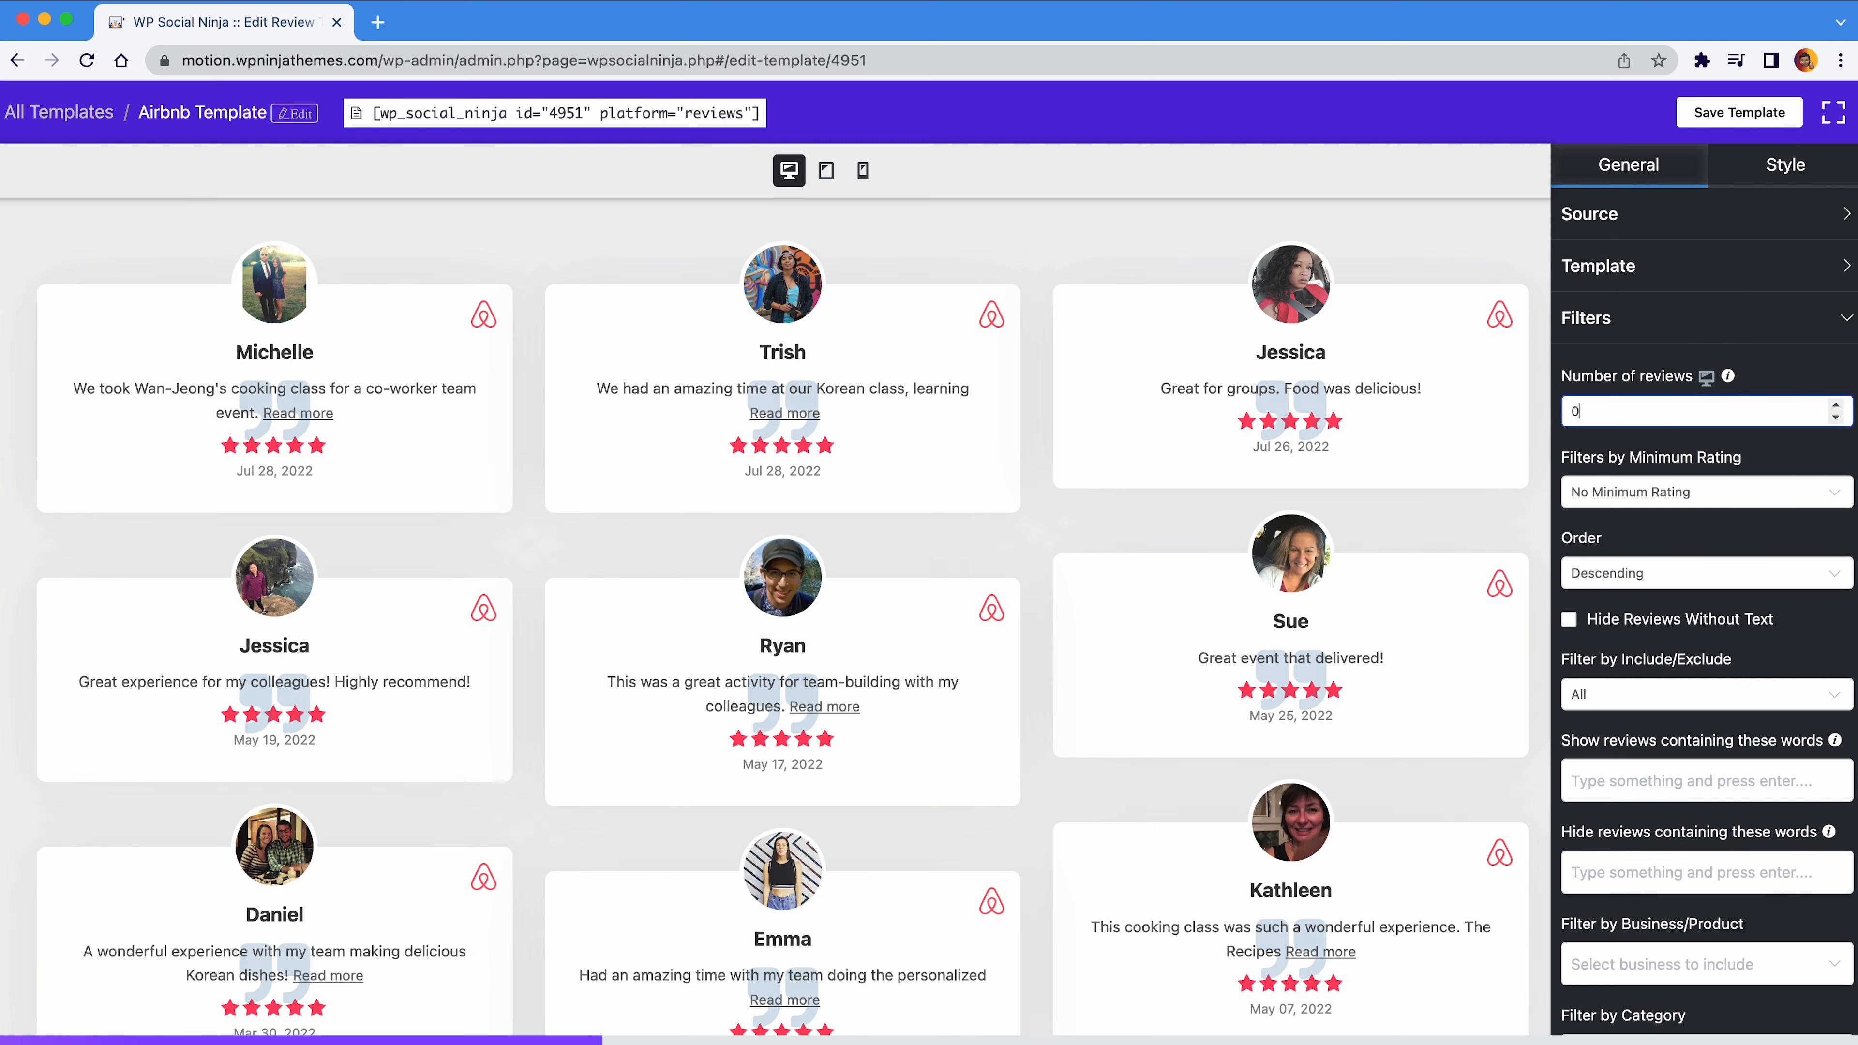
type("100")
left_click(1785, 376)
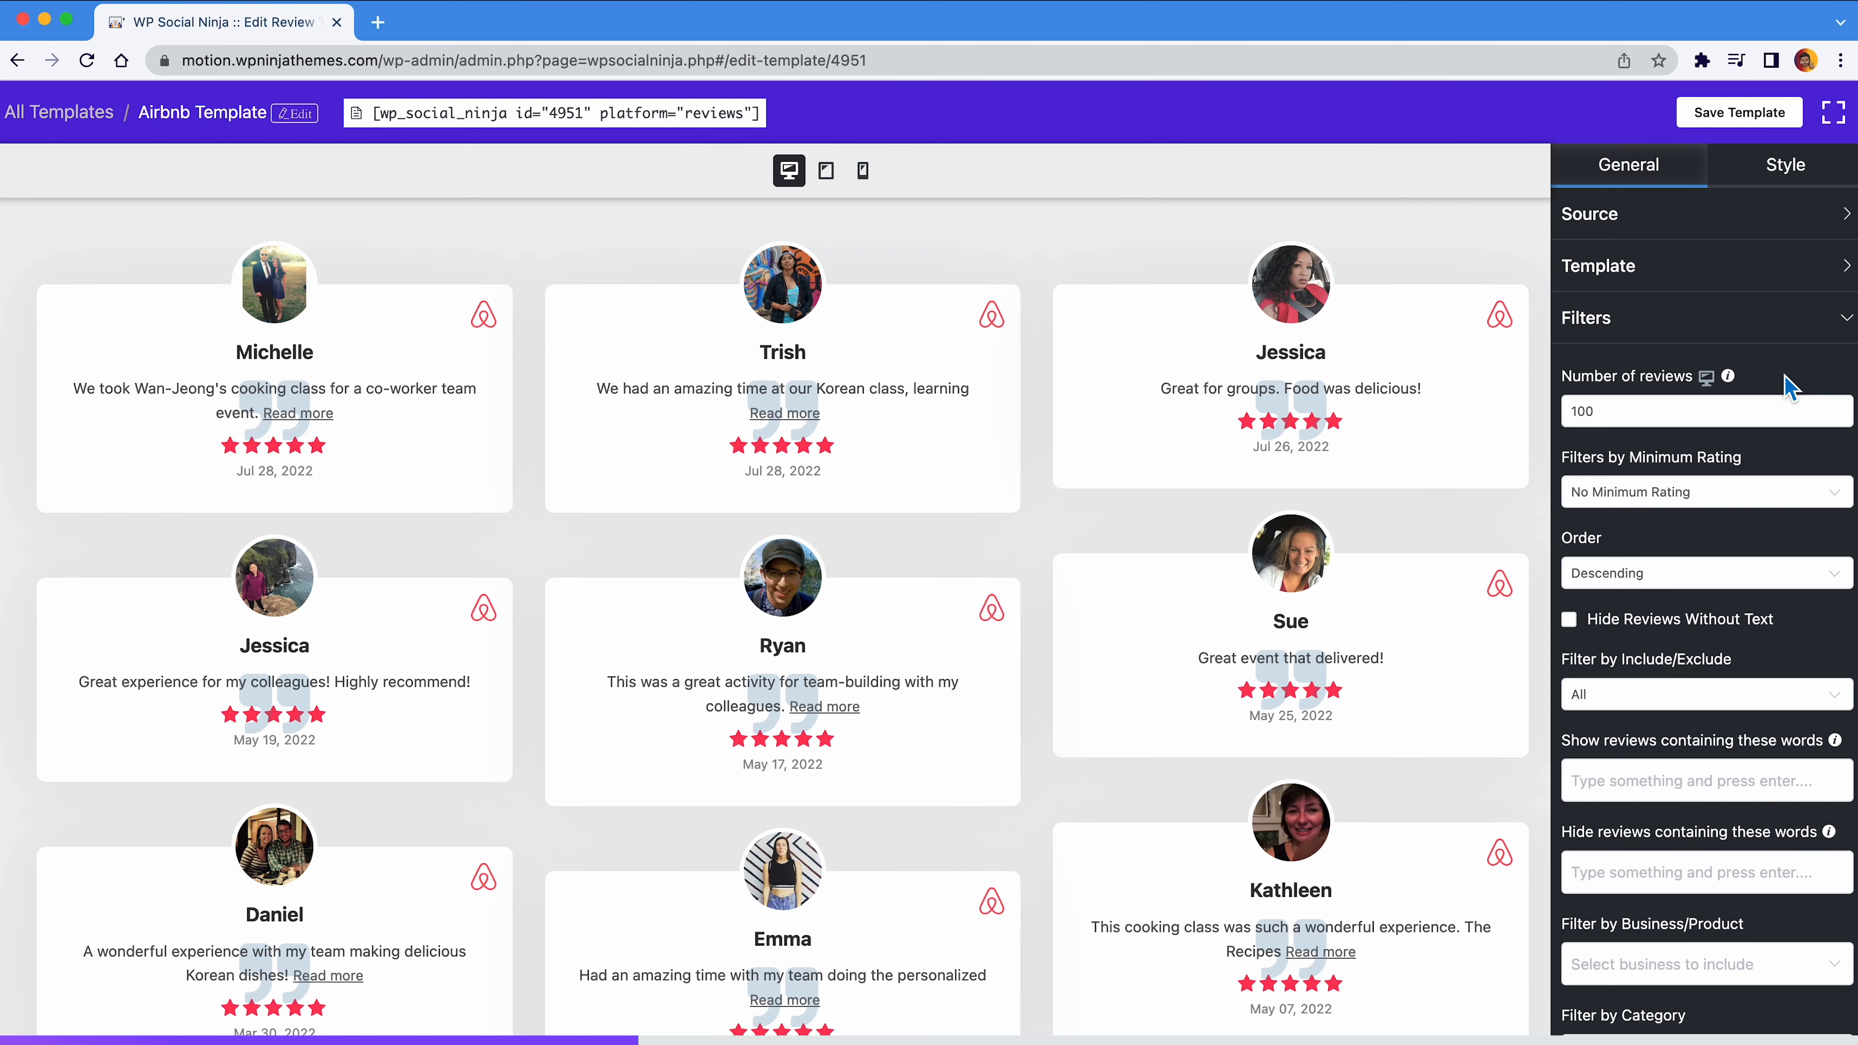
Filter the reviews to a minimum rating of 5 Stars and set their order to Ascending
left_click(1790, 494)
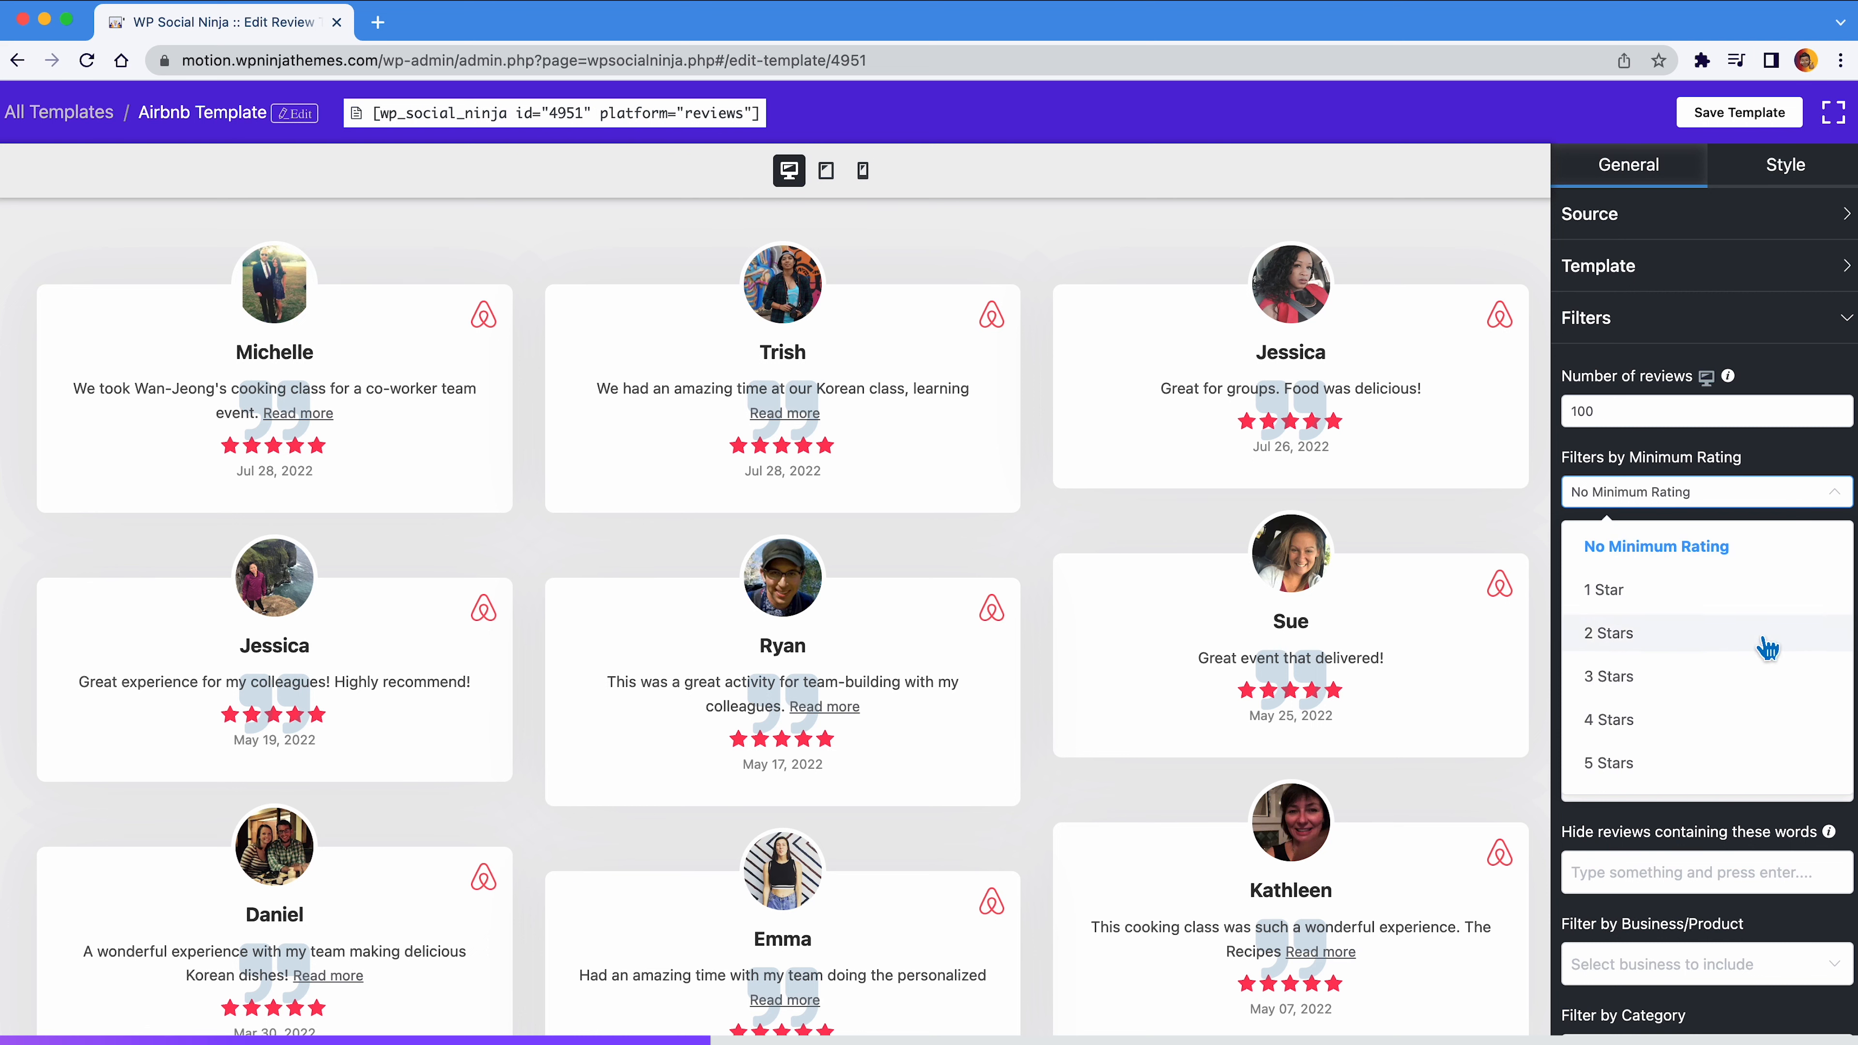
left_click(1741, 767)
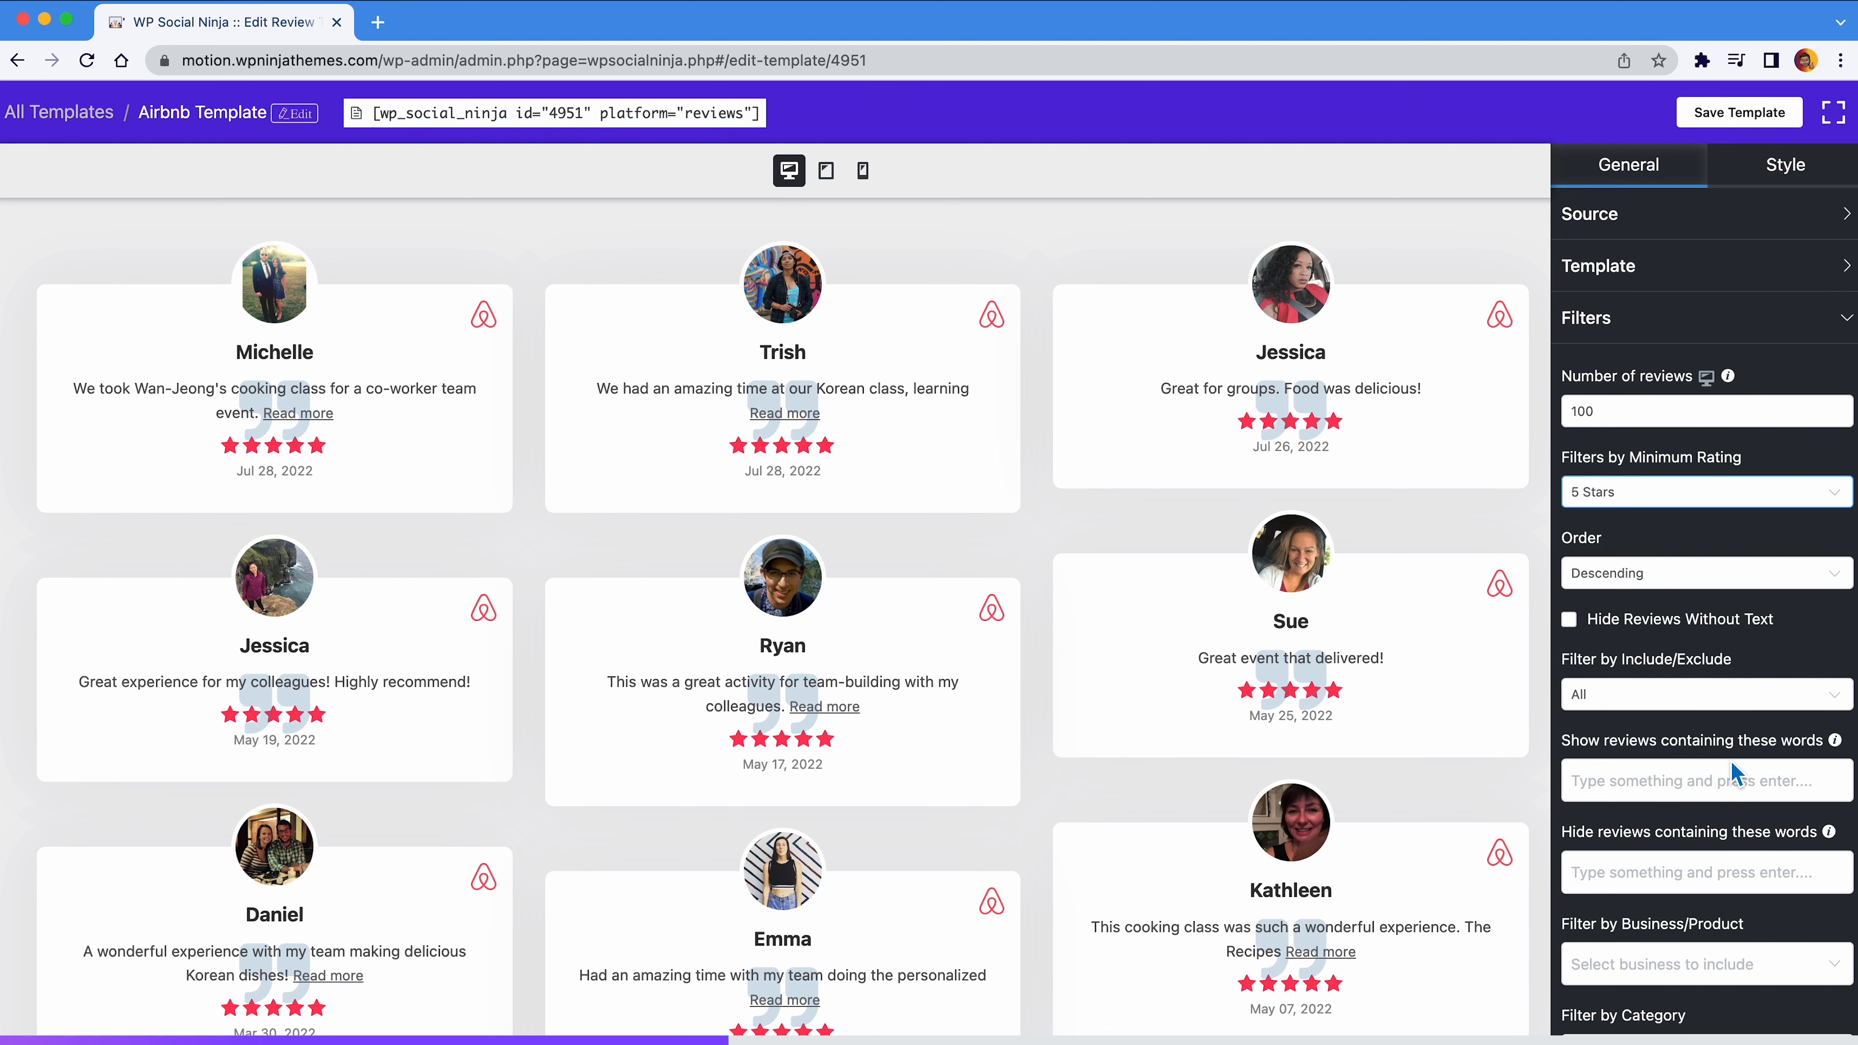
left_click(1743, 586)
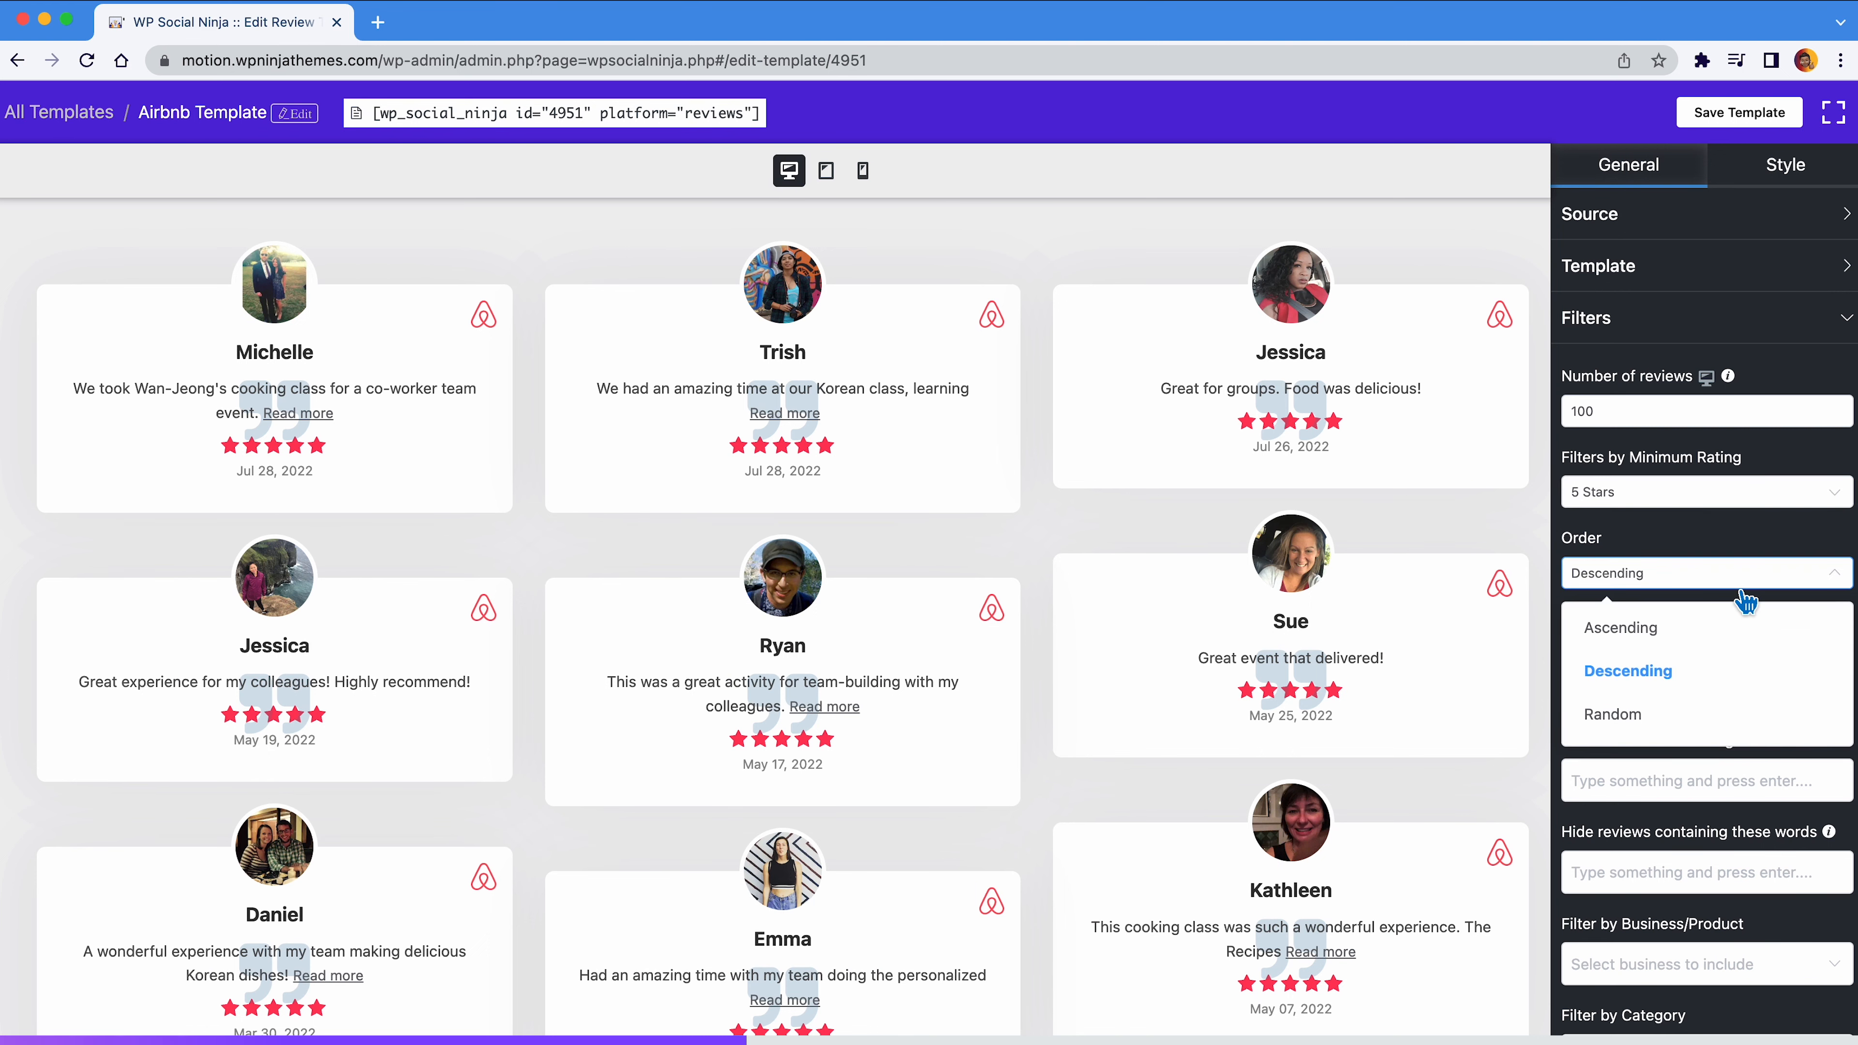
left_click(1740, 629)
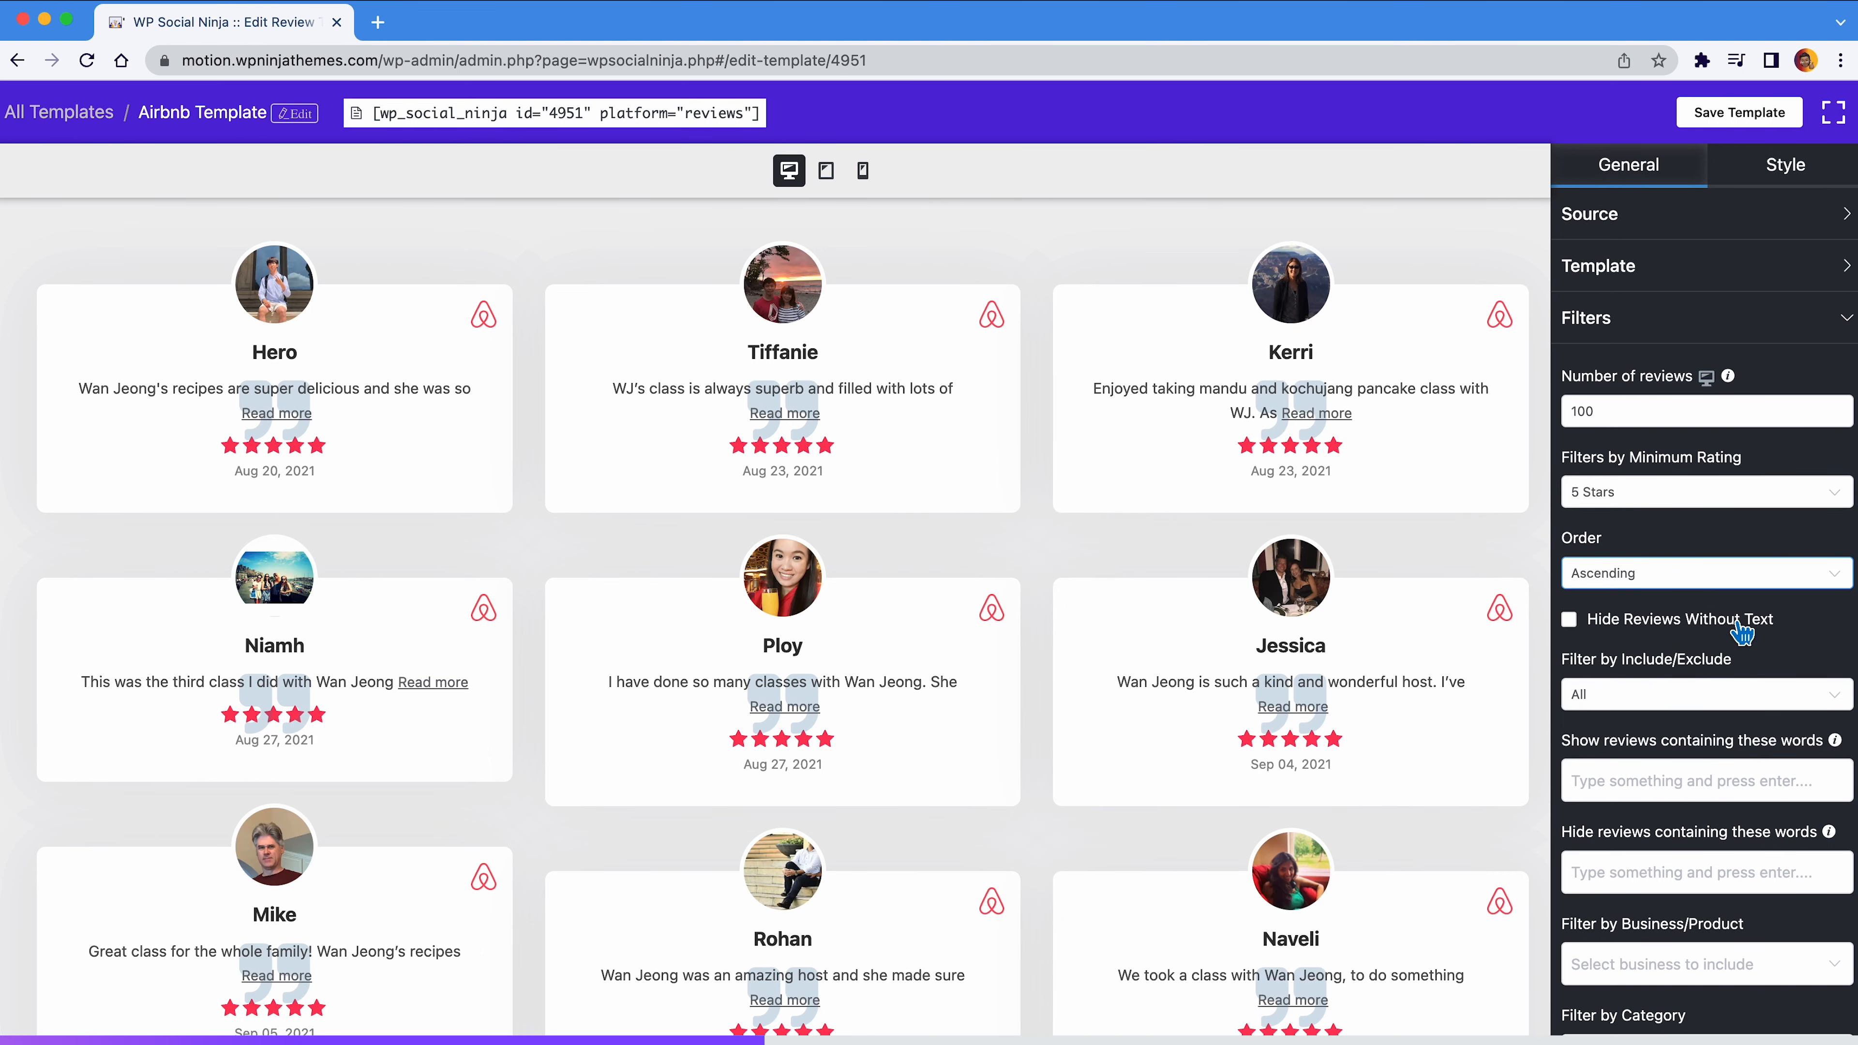
Try the Include filter by hand-picking two Airbnb reviews by reviewer name
scroll(1744, 631, "down", 3)
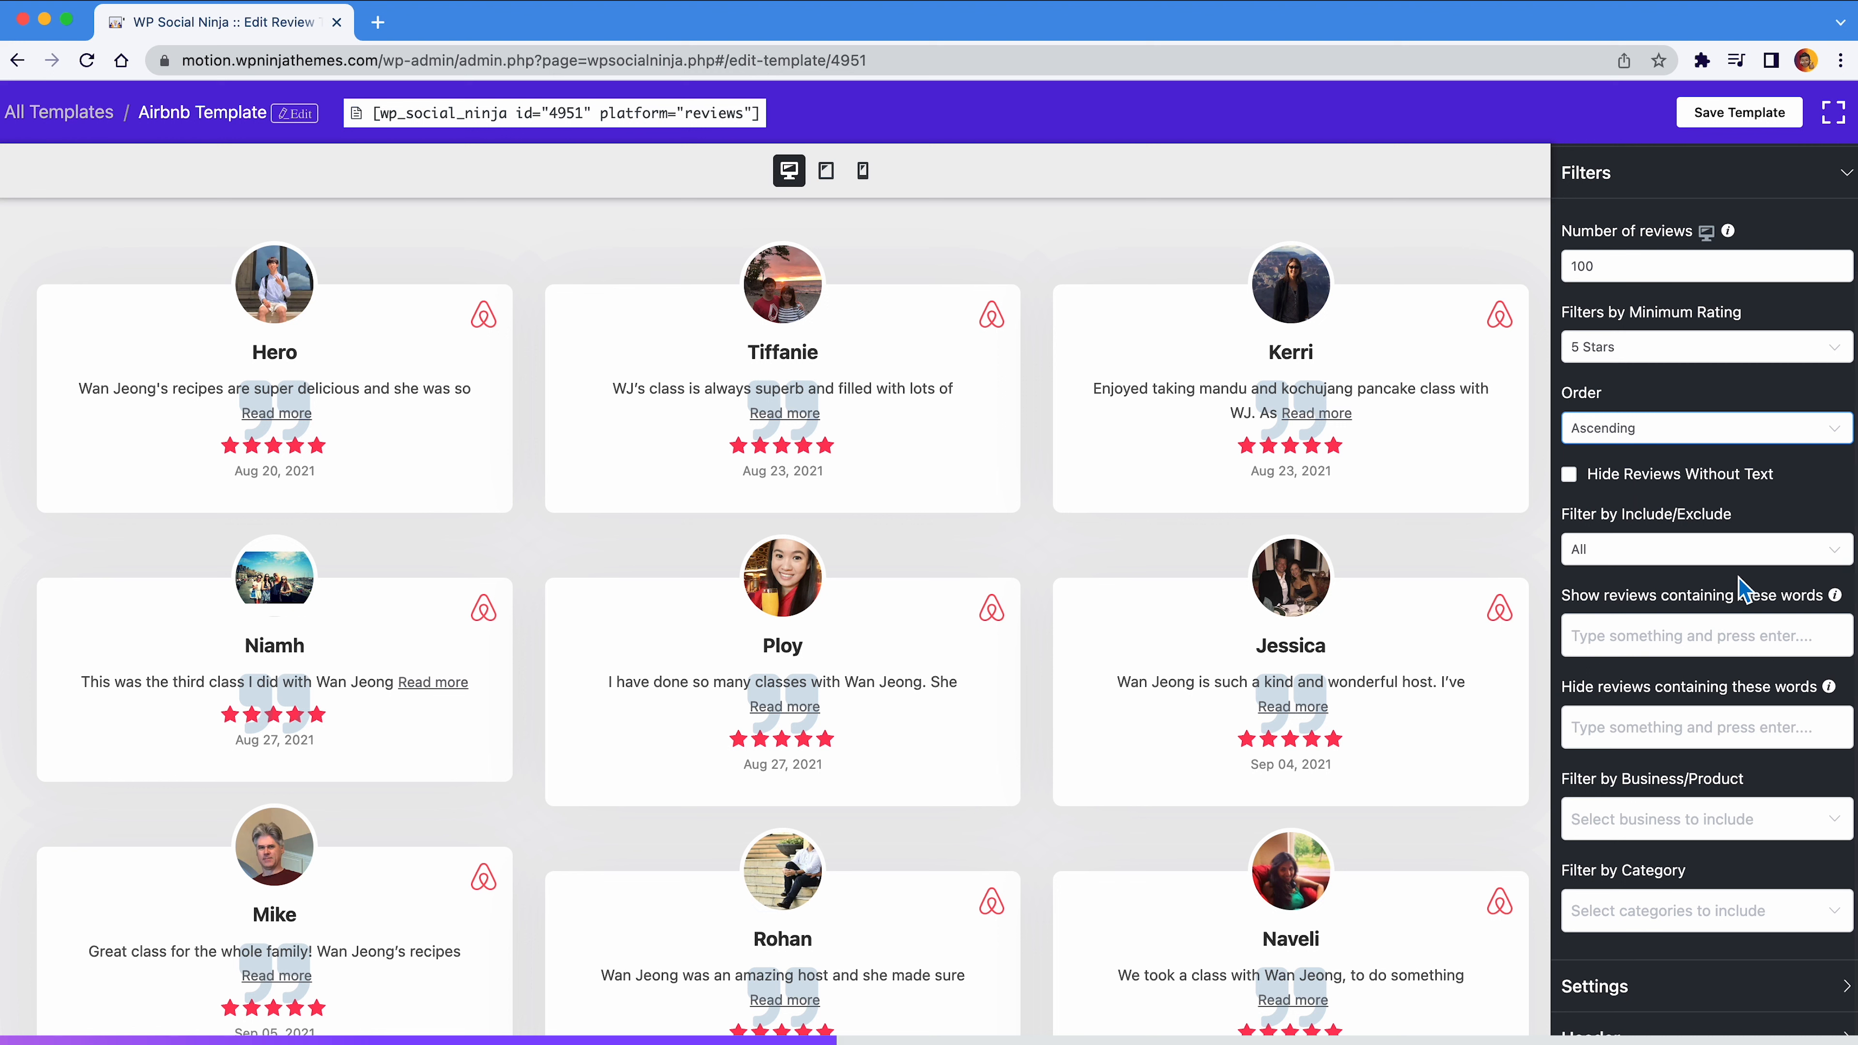
left_click(1748, 560)
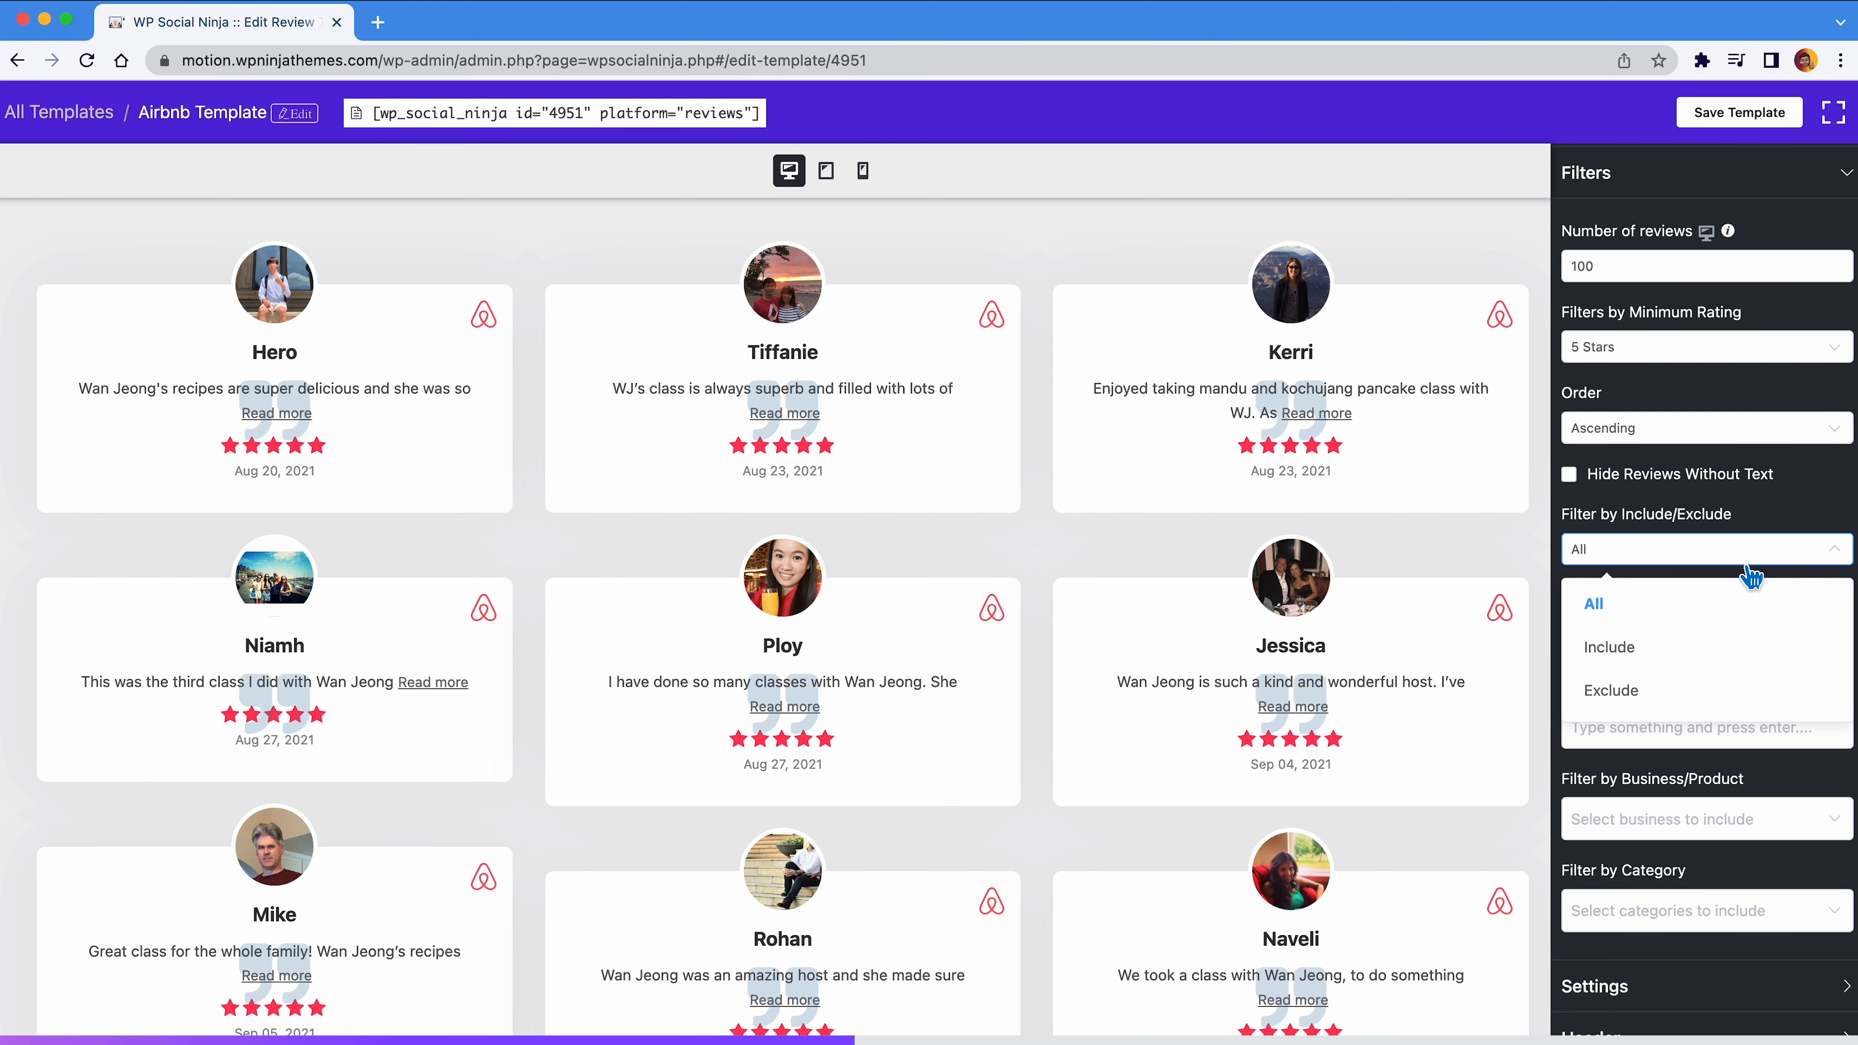
left_click(1729, 647)
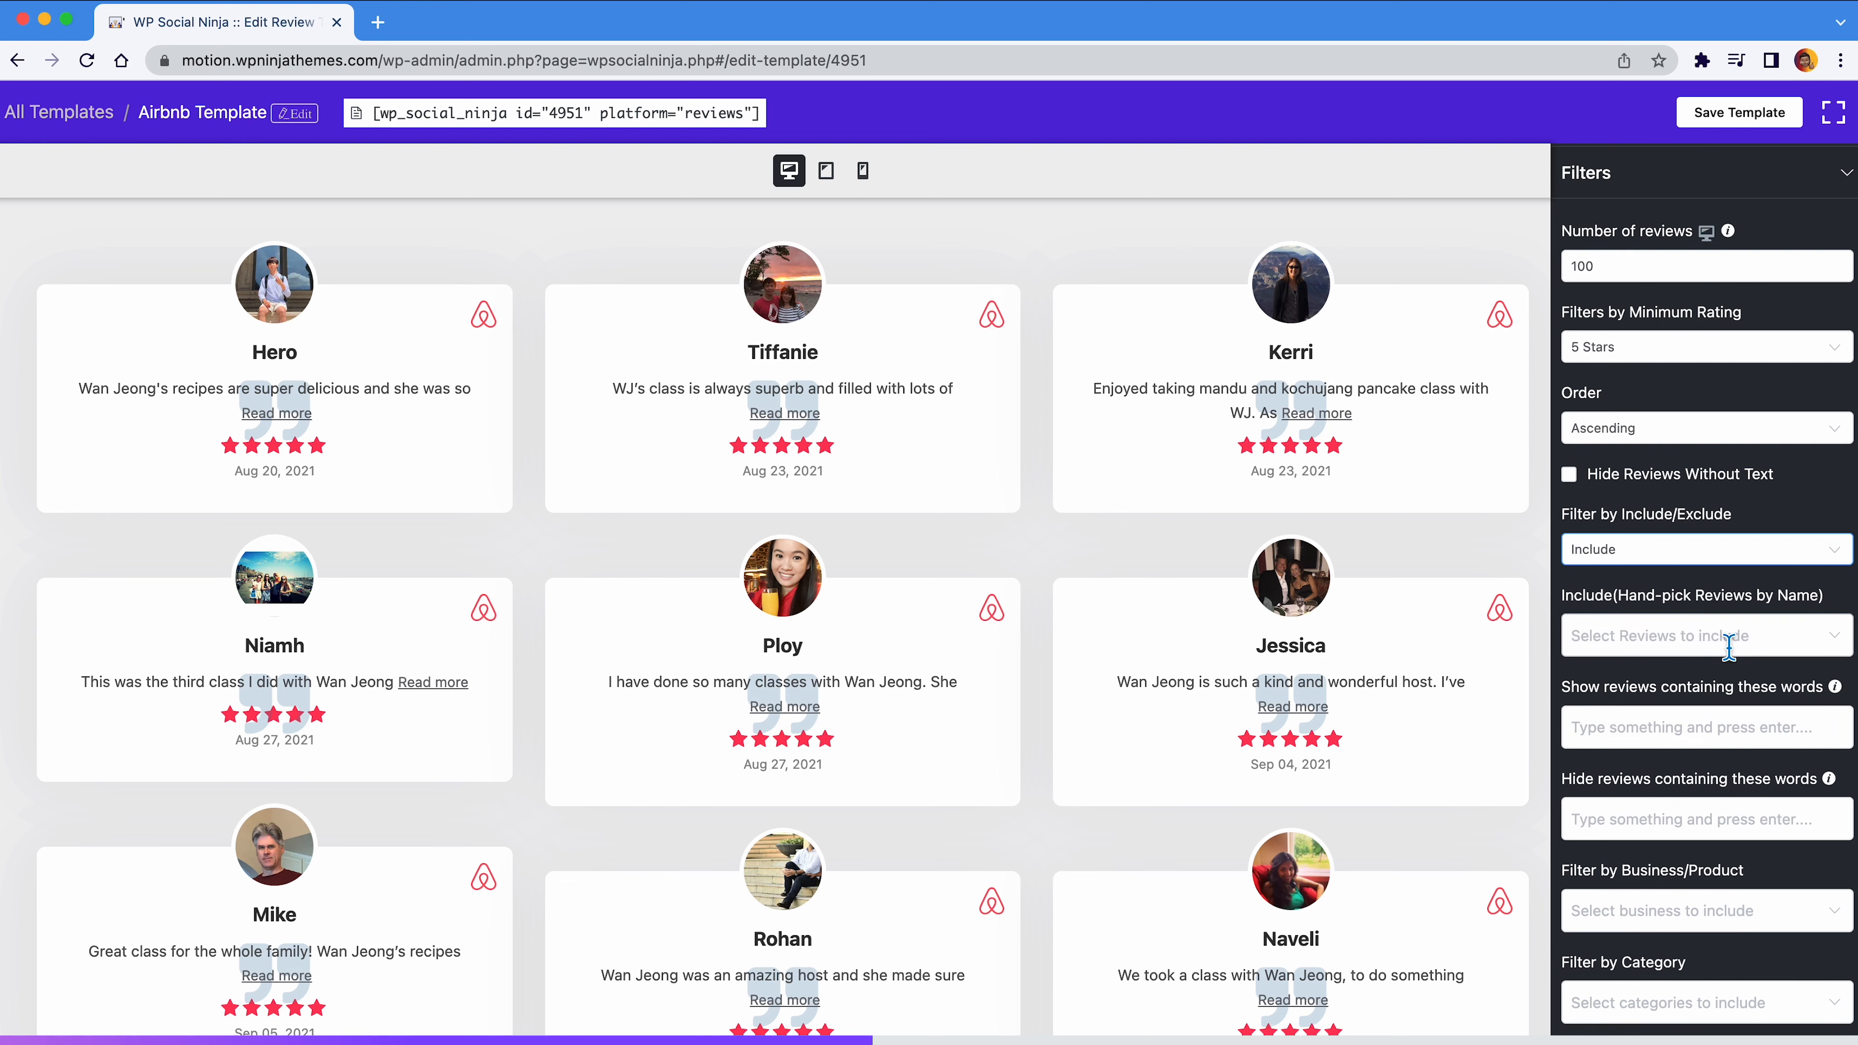
left_click(1729, 641)
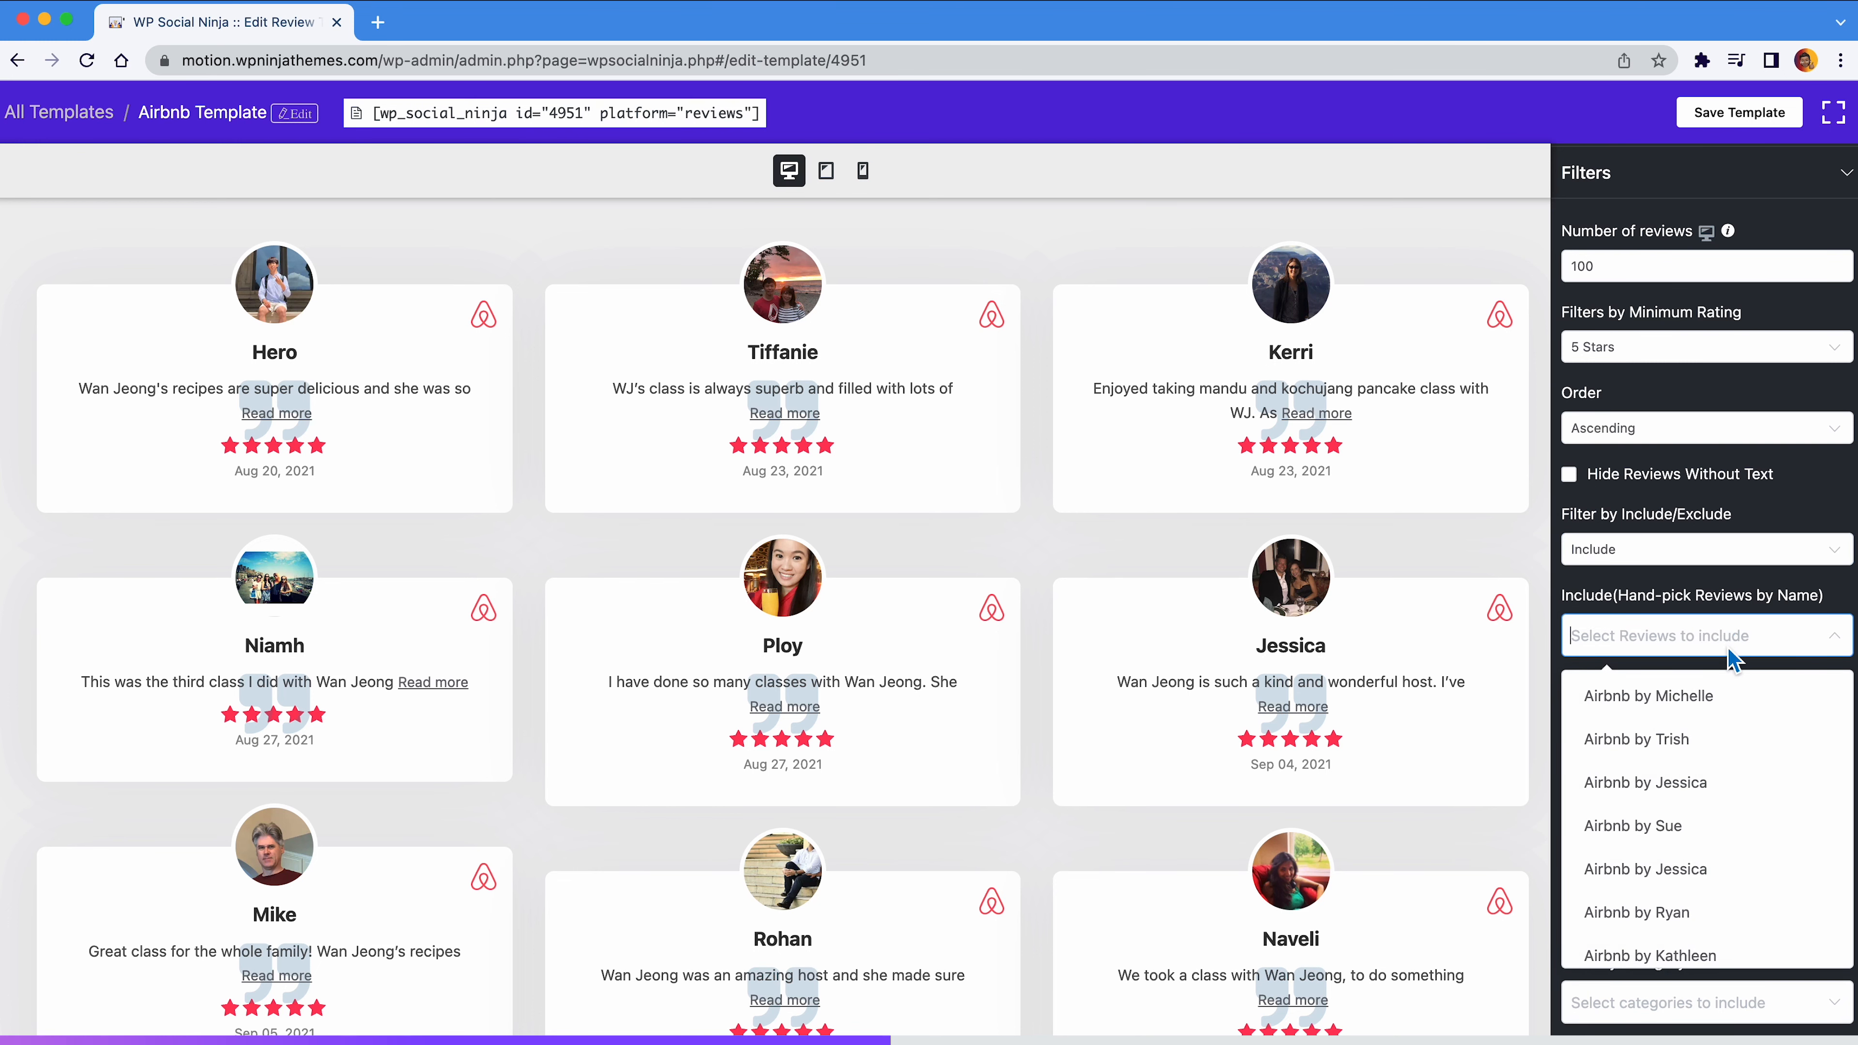
left_click(1747, 868)
left_click(1675, 721)
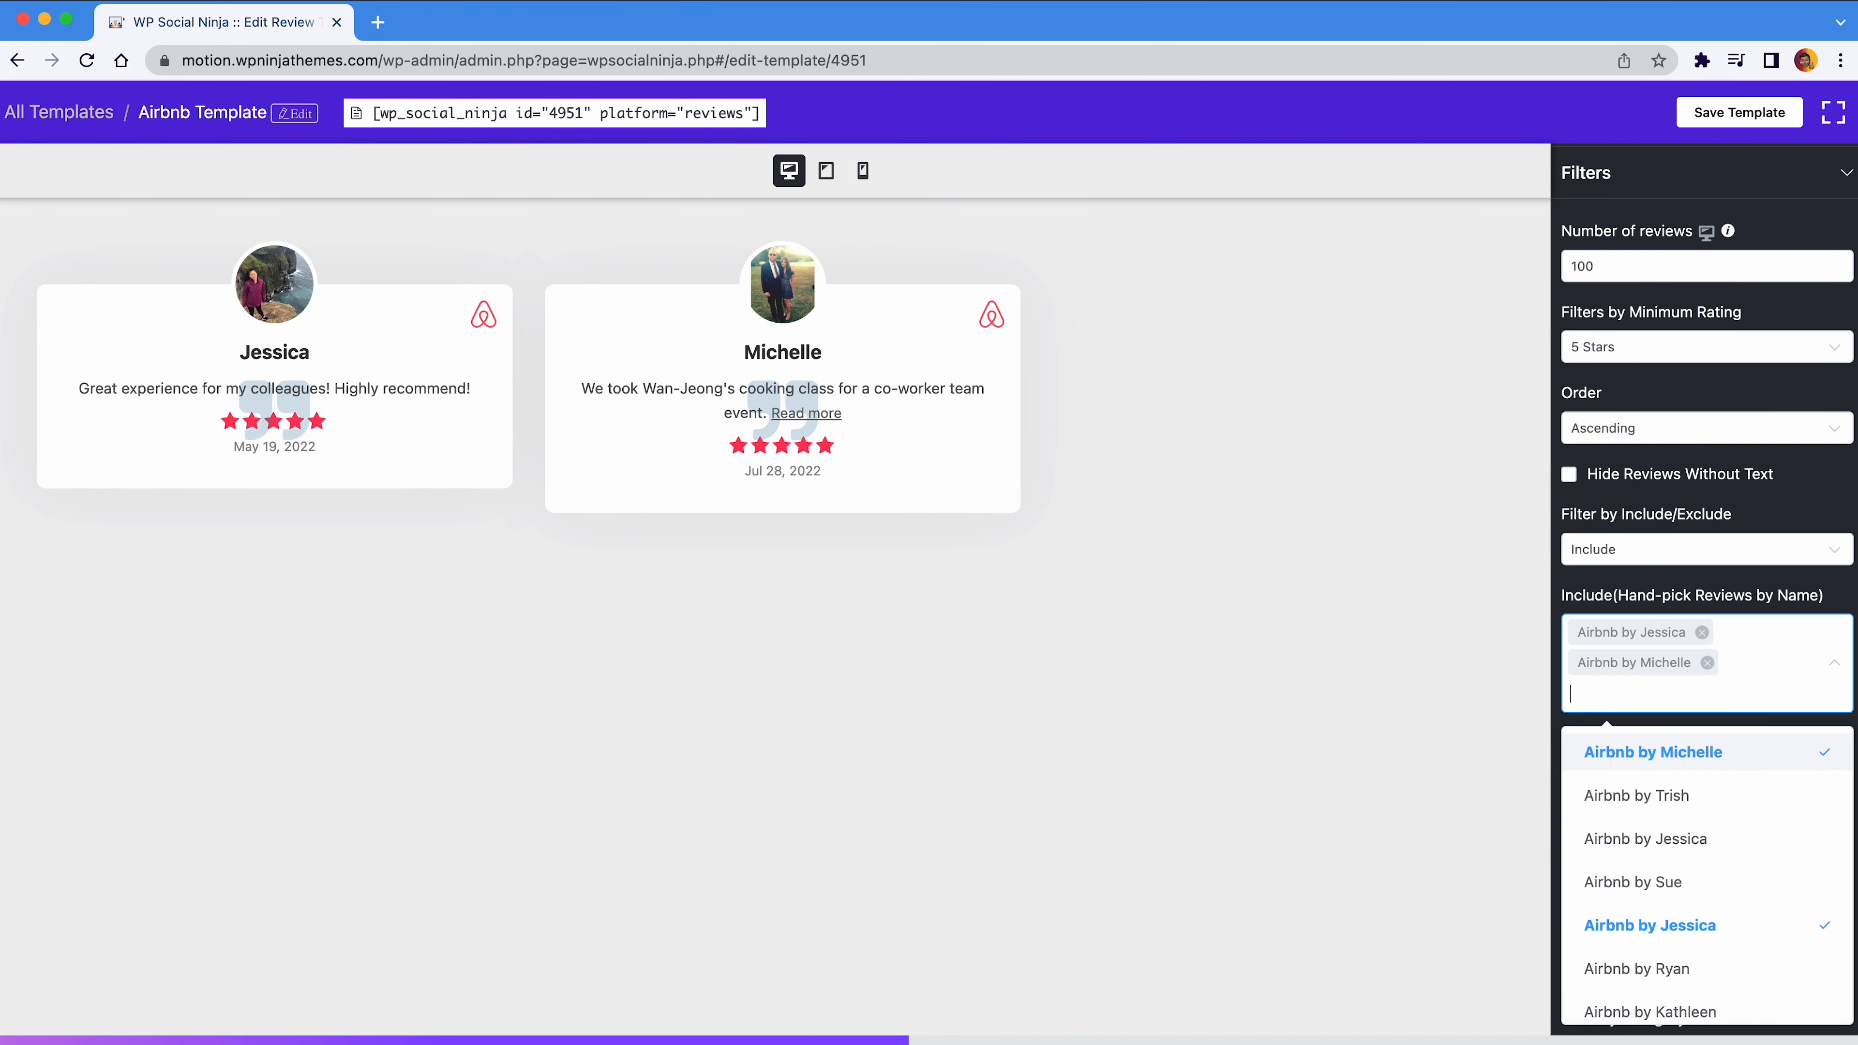
Try excluding one Airbnb review by reviewer name, and reset the Include/Exclude filter to All
left_click(1703, 561)
left_click(1680, 696)
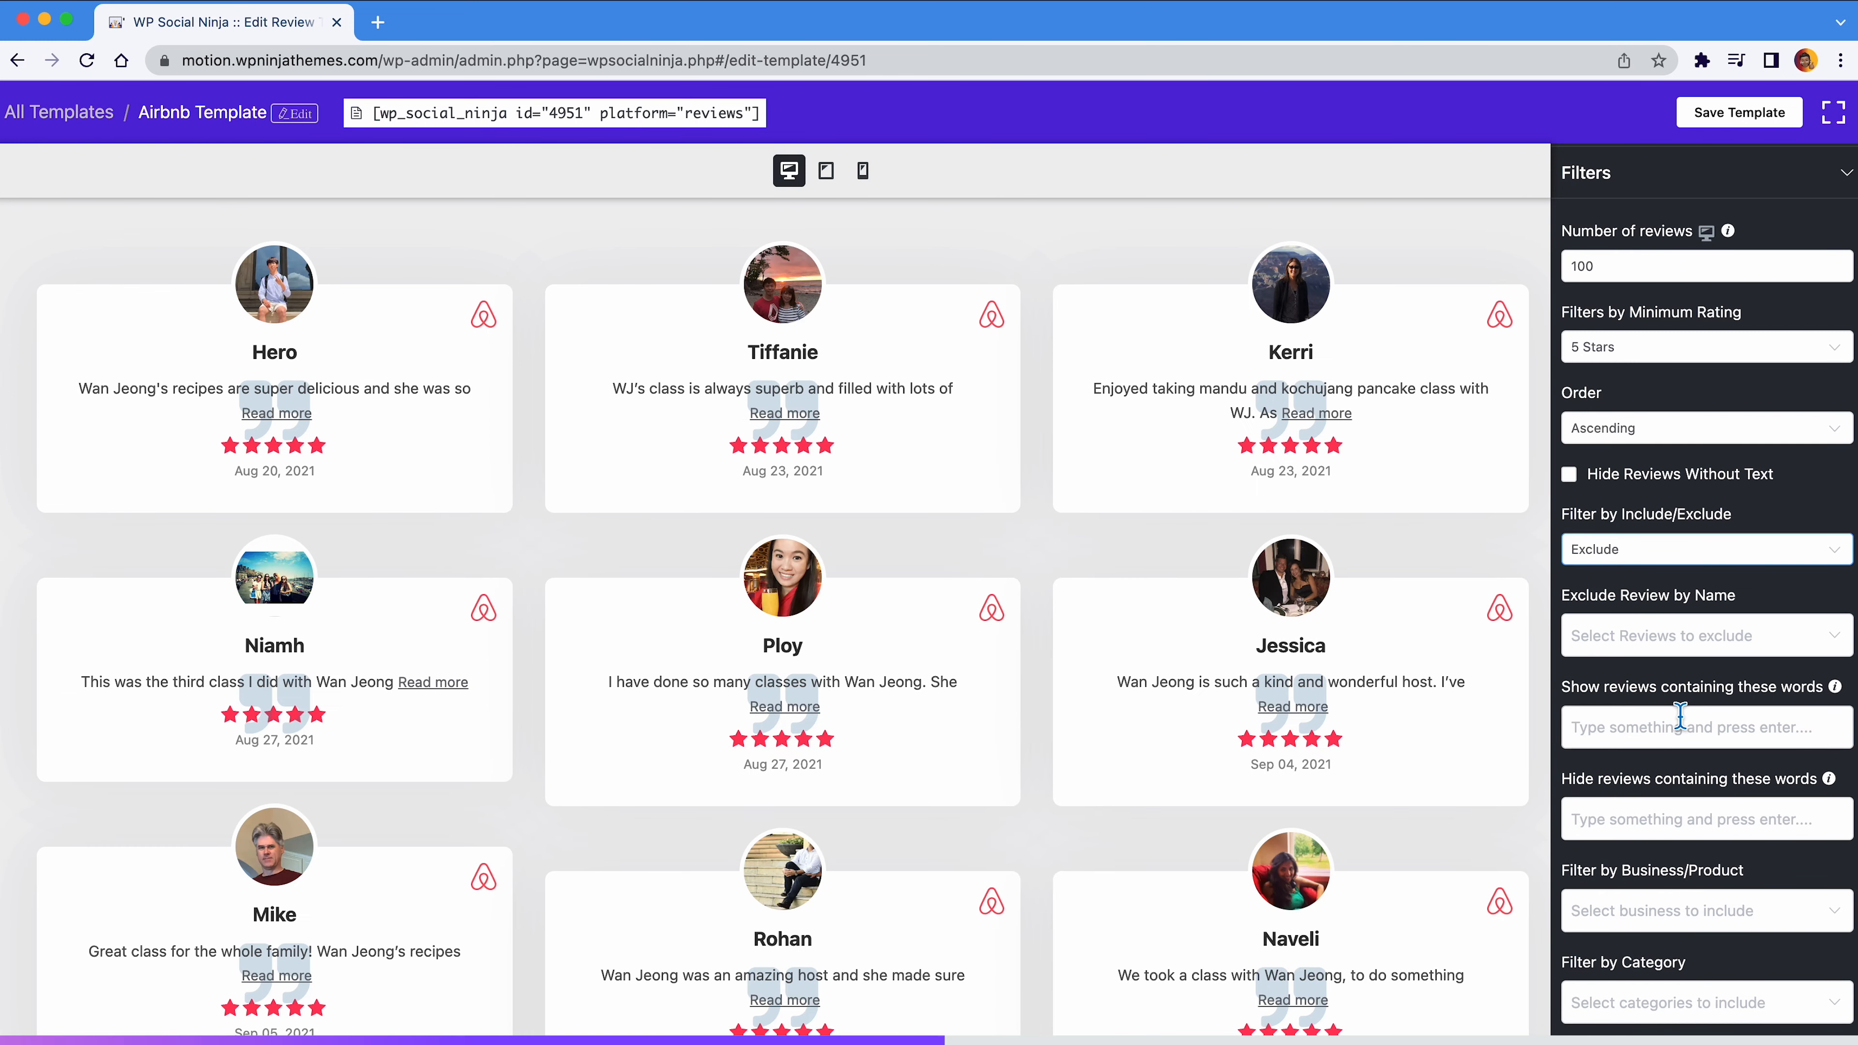
left_click(1683, 651)
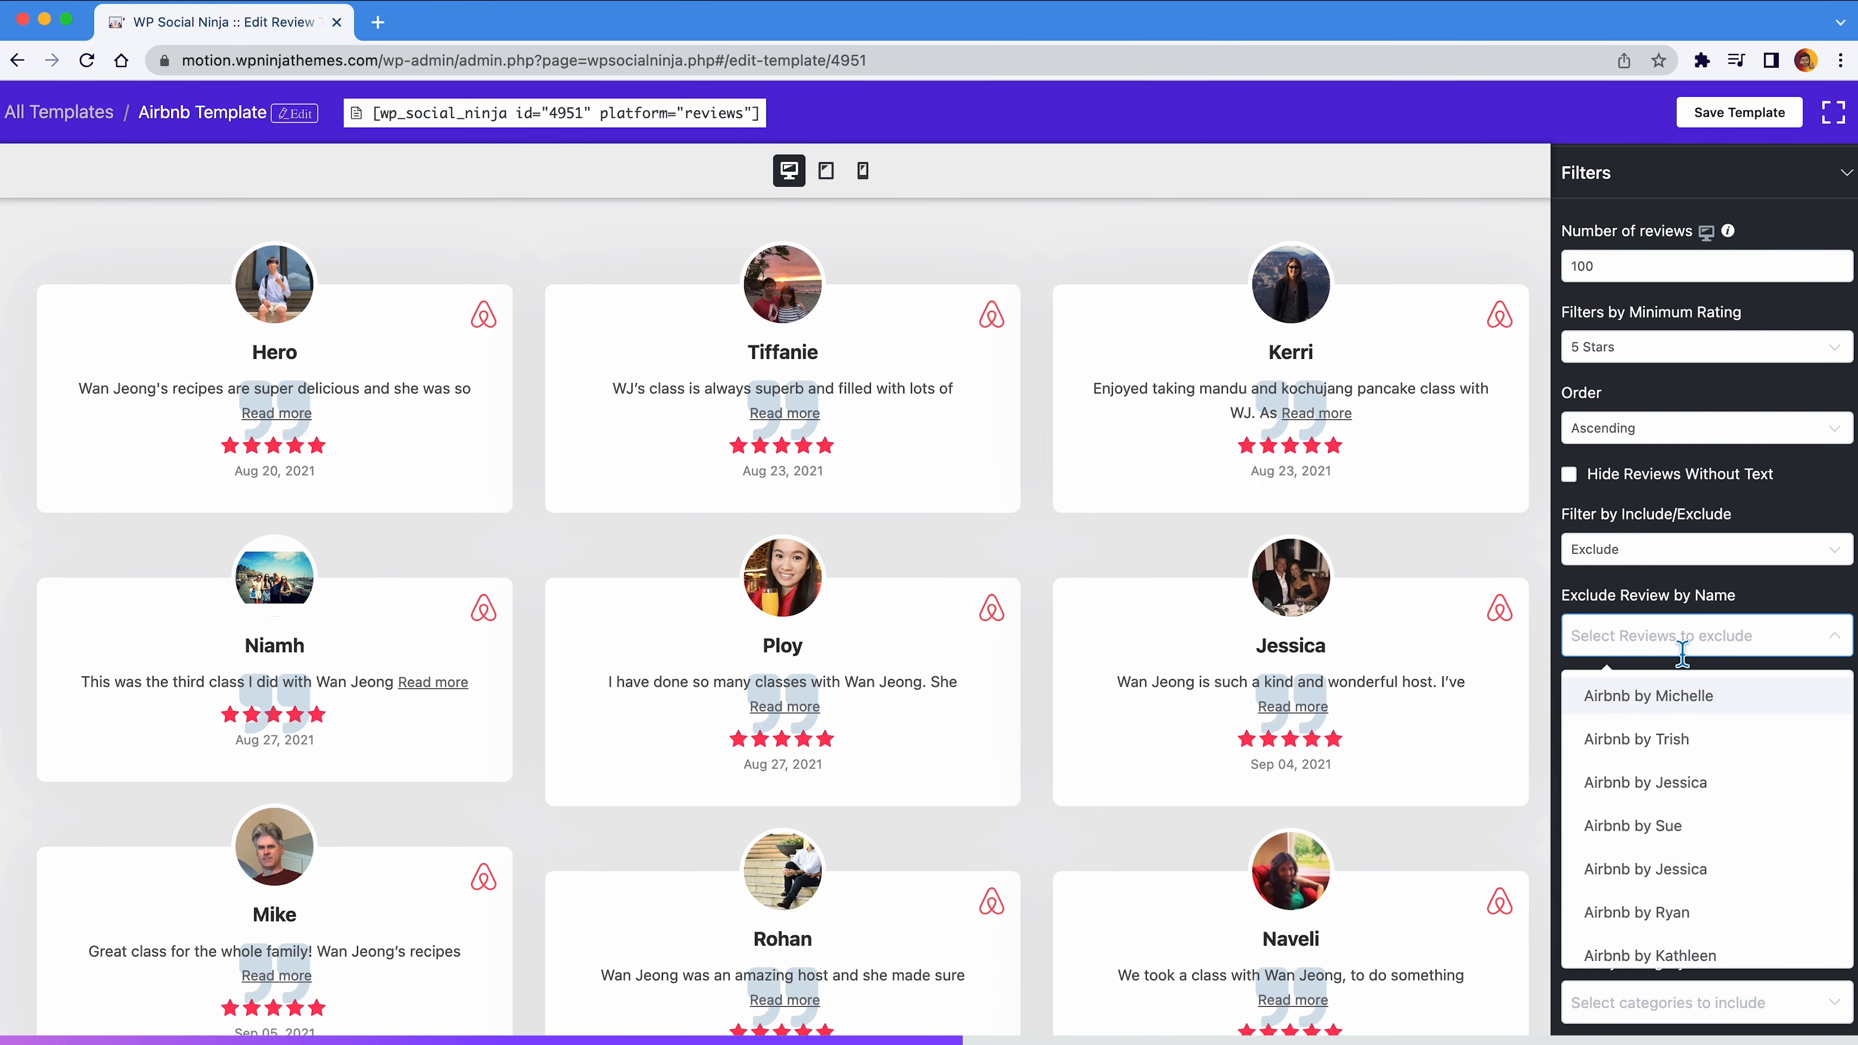
type("tiffani")
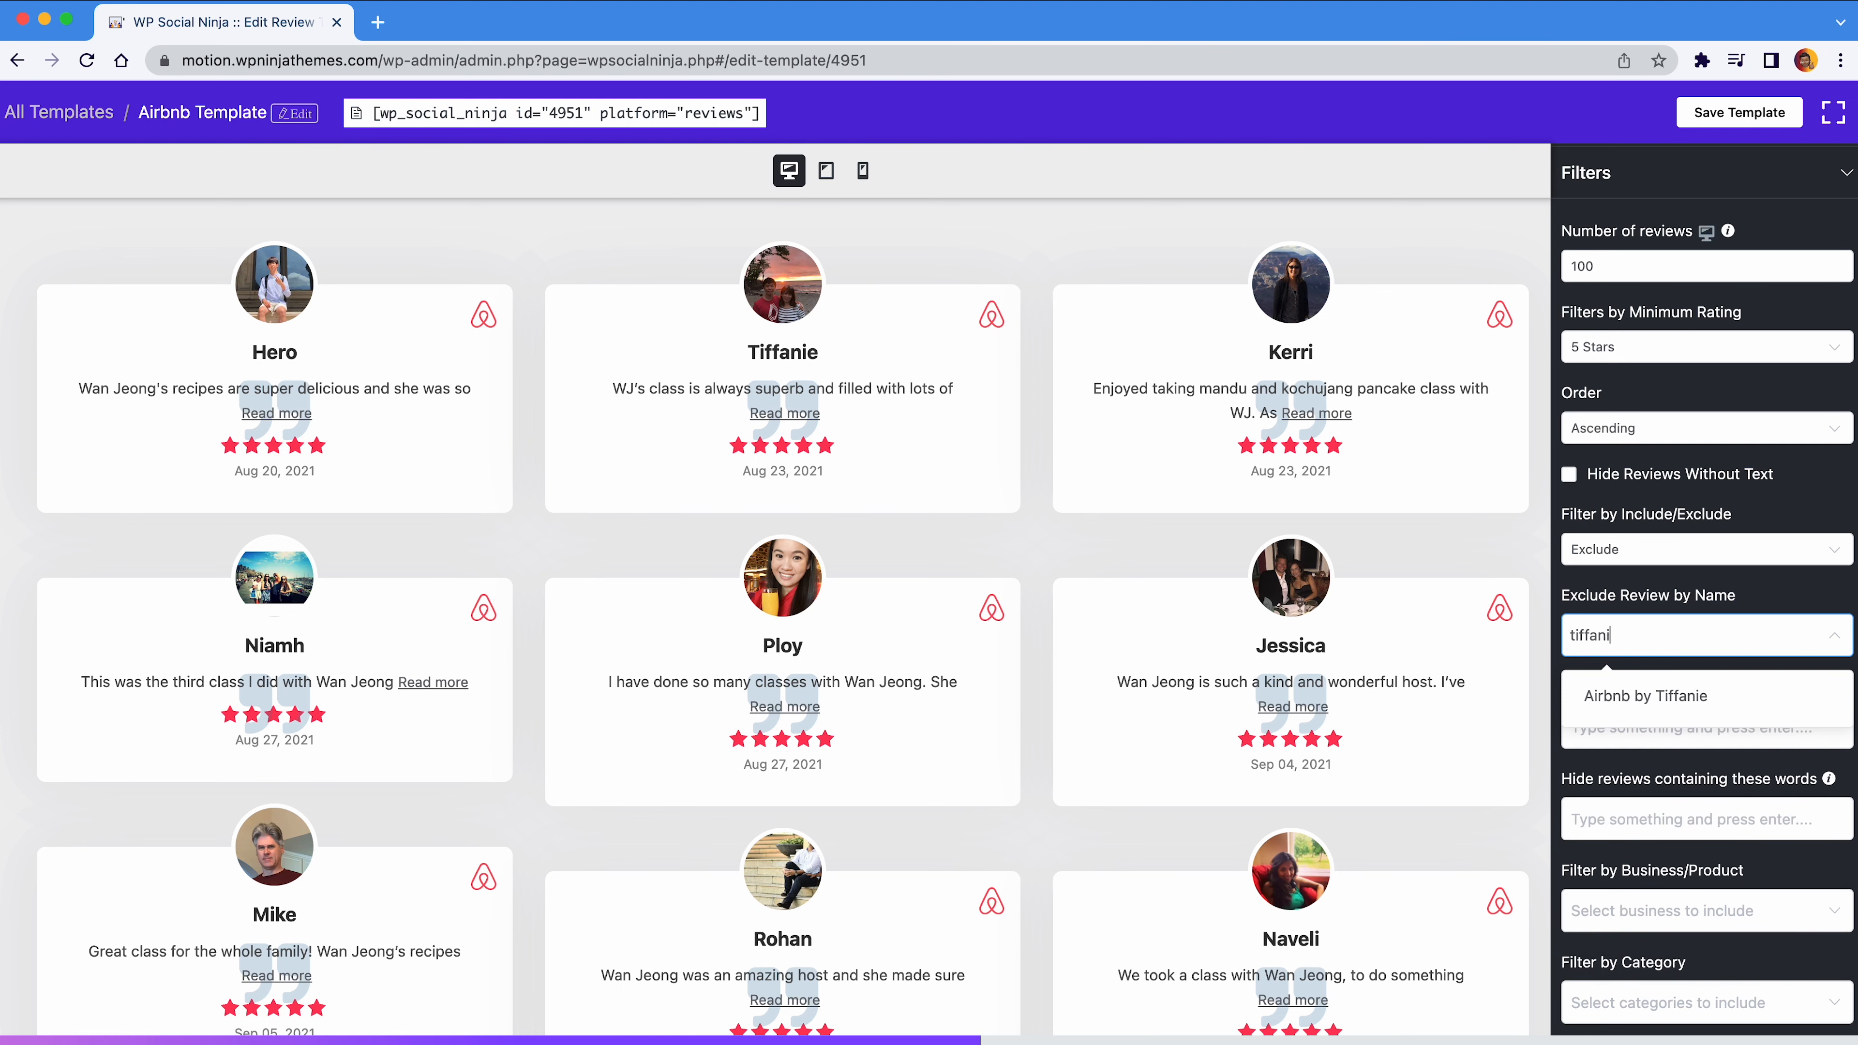
left_click(1683, 695)
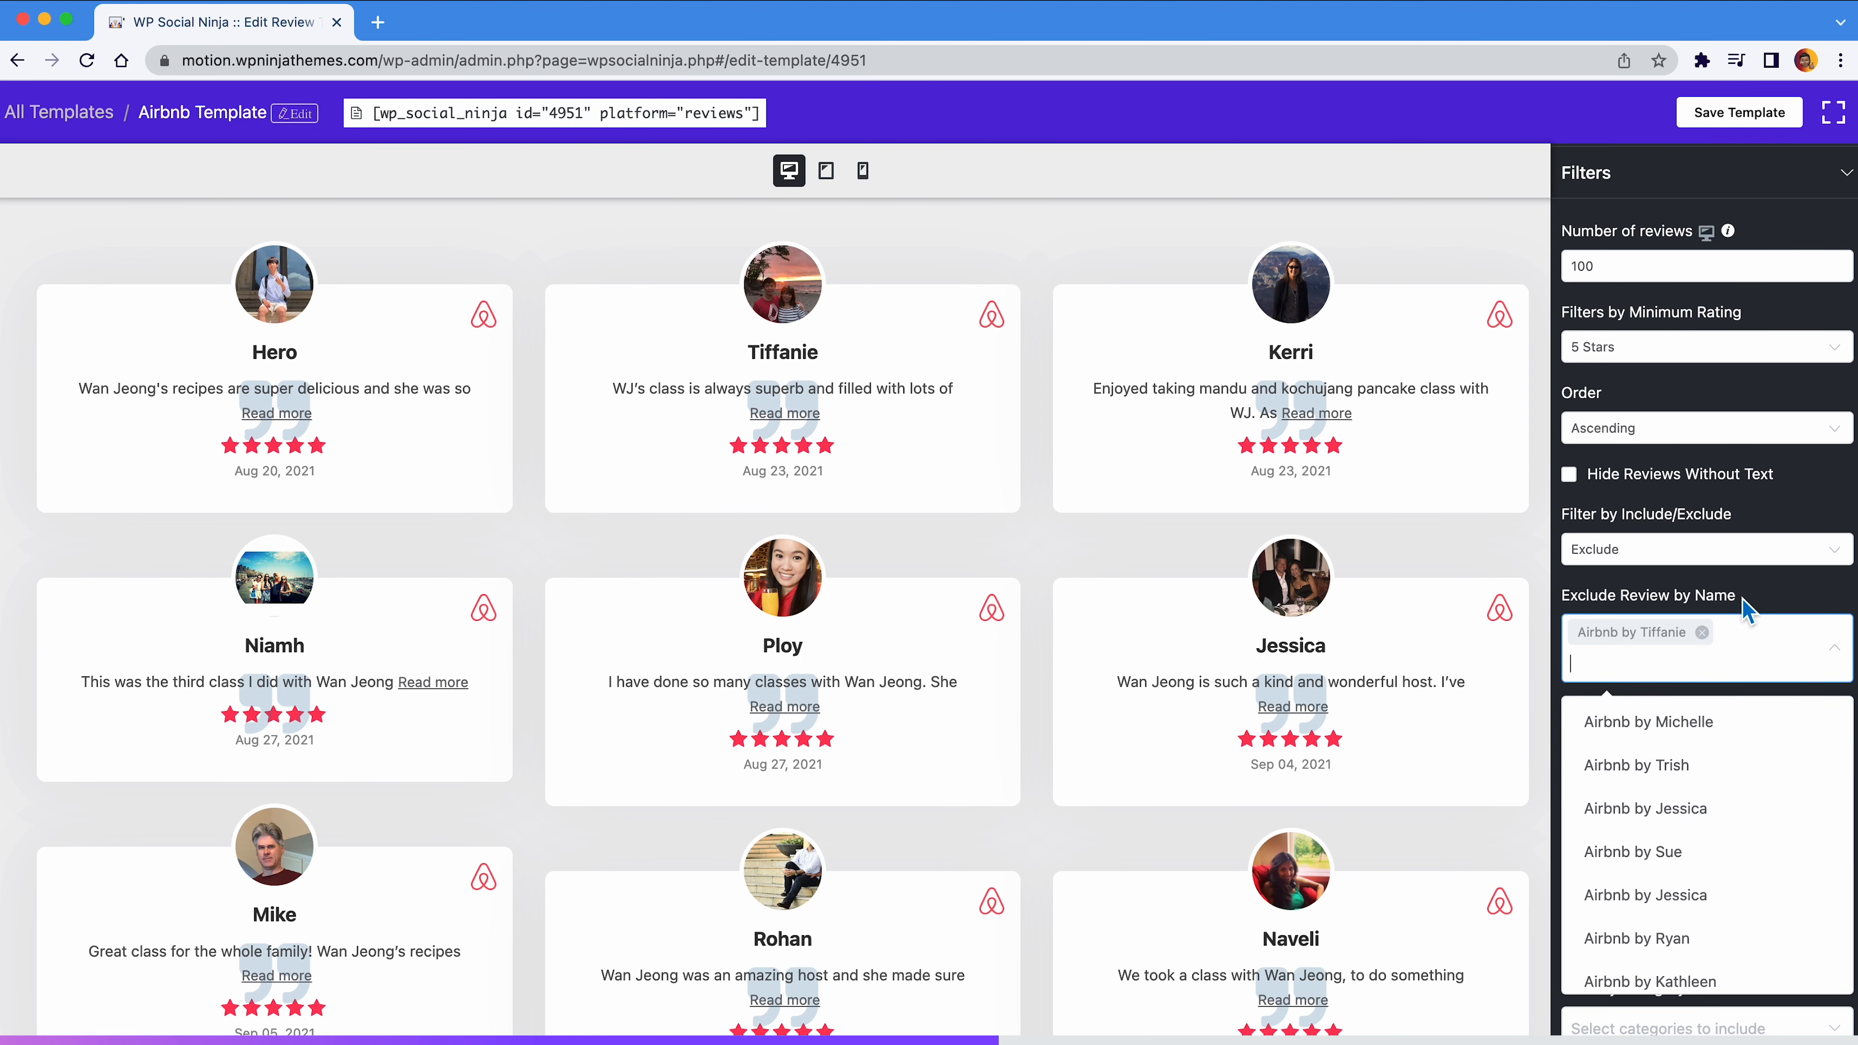
left_click(1748, 579)
left_click(1755, 557)
left_click(1750, 607)
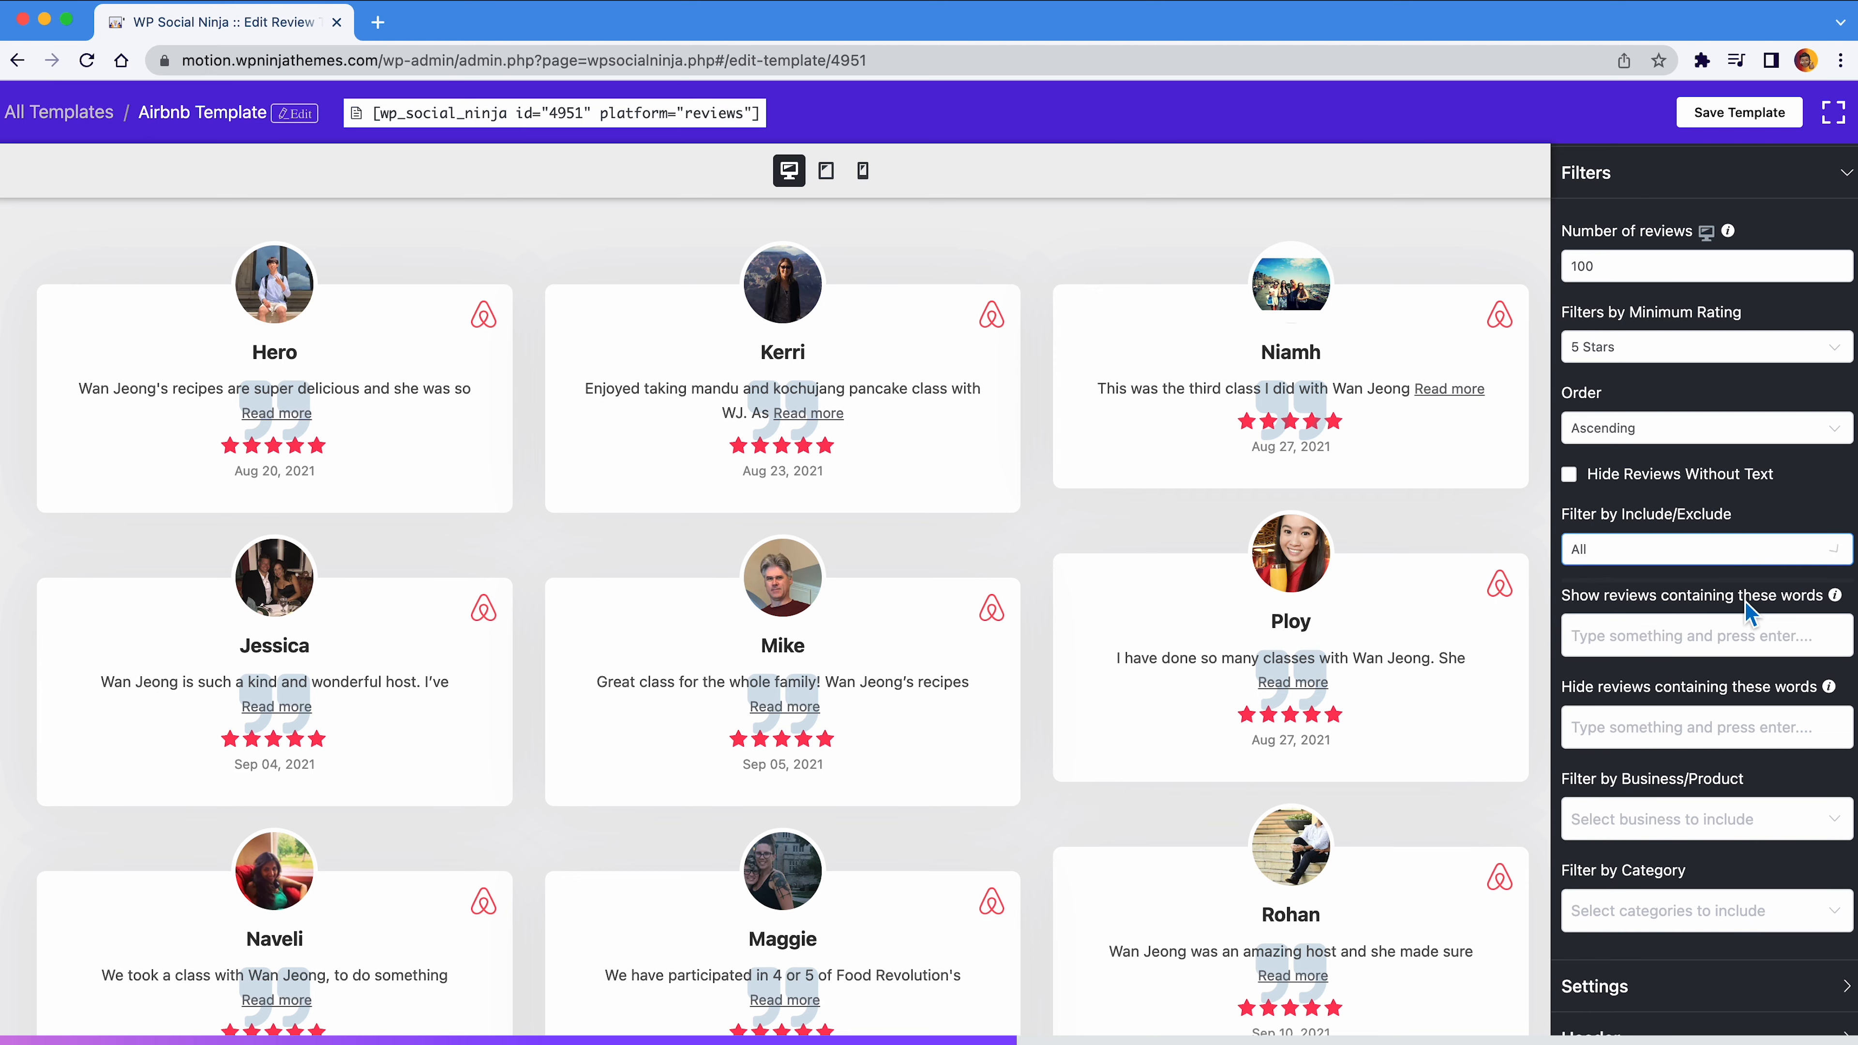
Close the review filters and open the Settings section with the review display options
scroll(1749, 610, "up", 3)
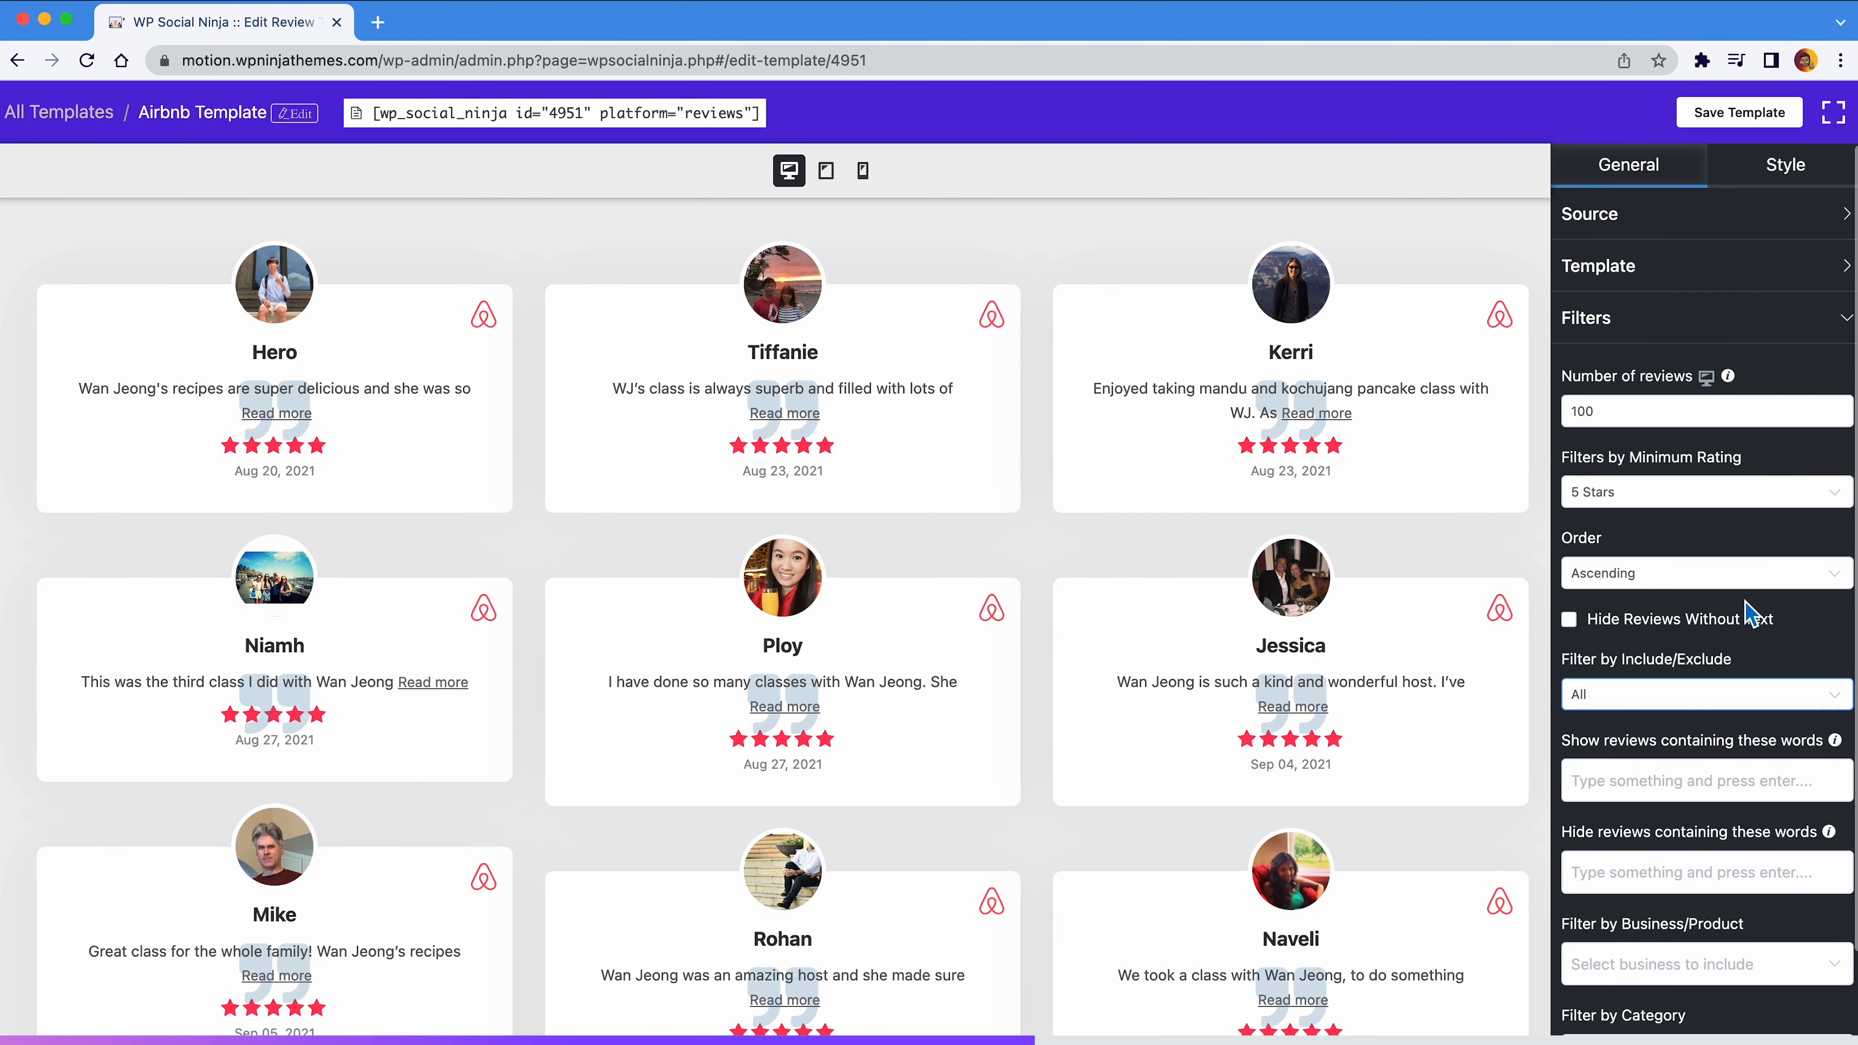
left_click(1707, 329)
left_click(1715, 375)
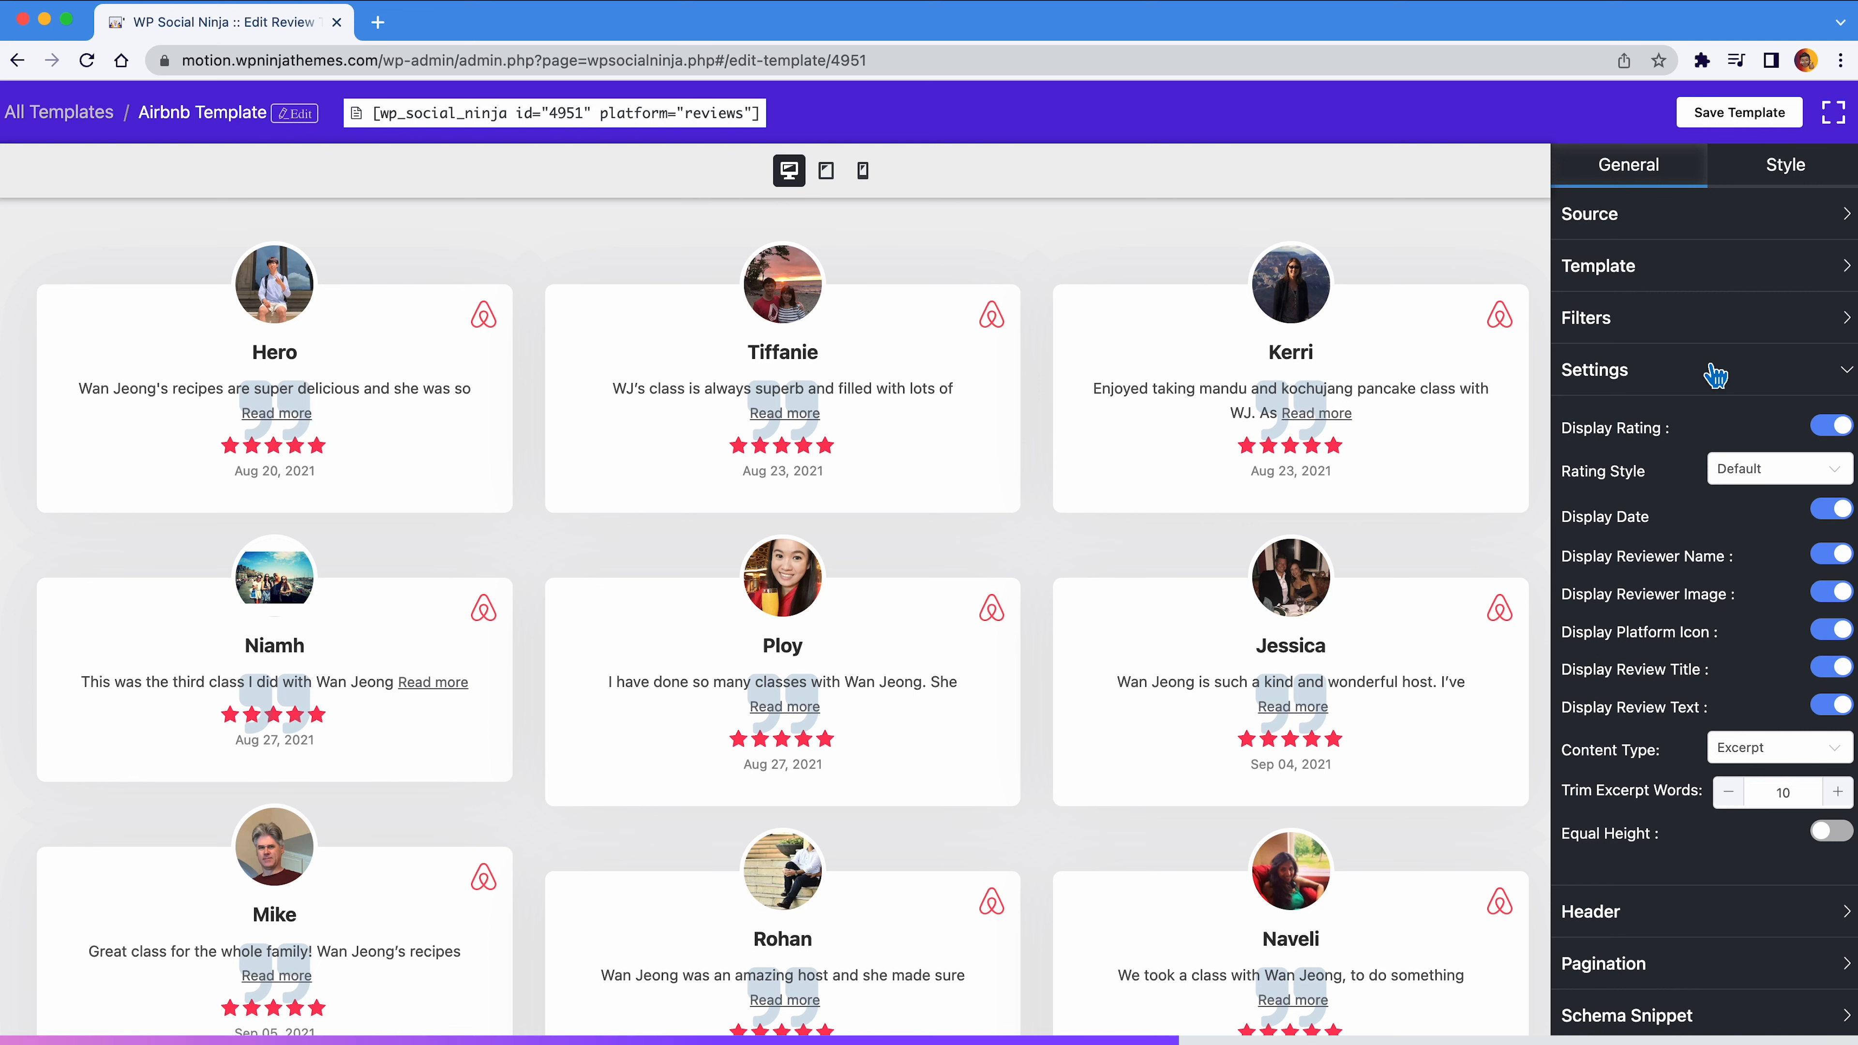
Try hiding and restoring the reviewer name, reviewer image, platform icon, review title and review text one at a time
left_click(1835, 558)
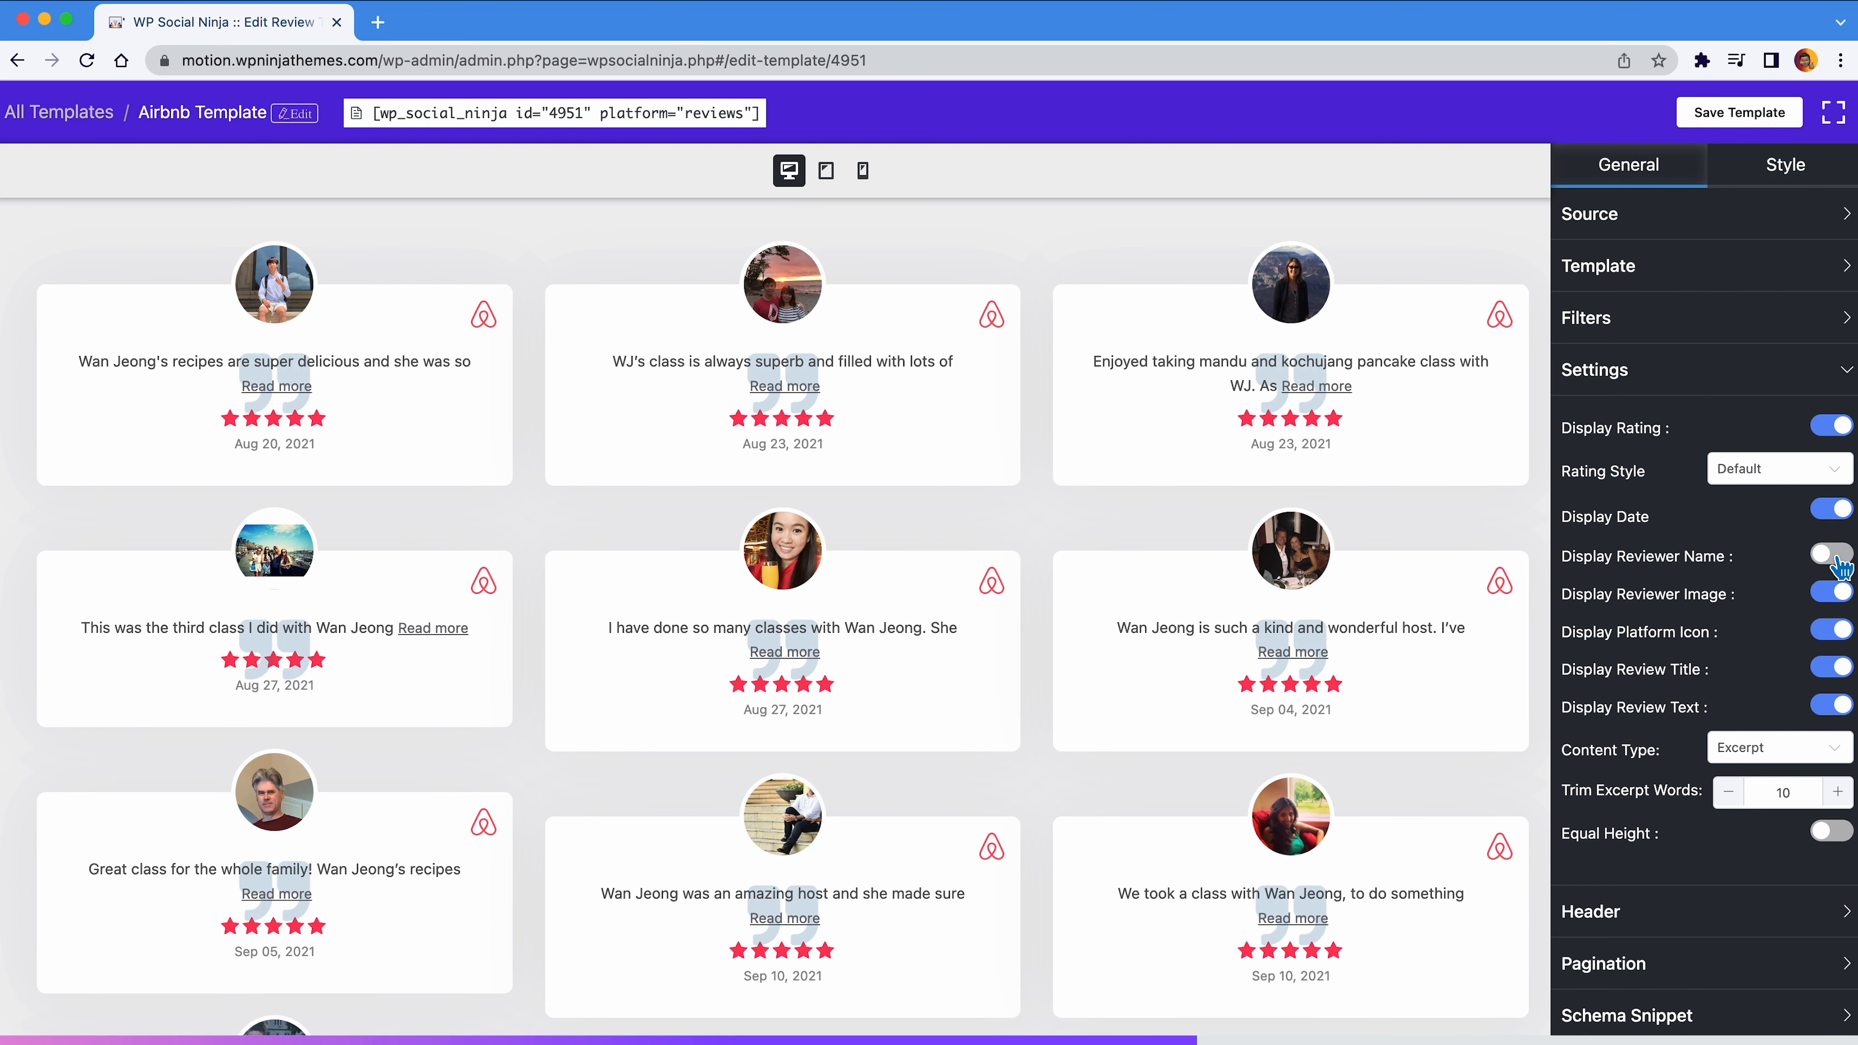
left_click(1837, 558)
left_click(1840, 595)
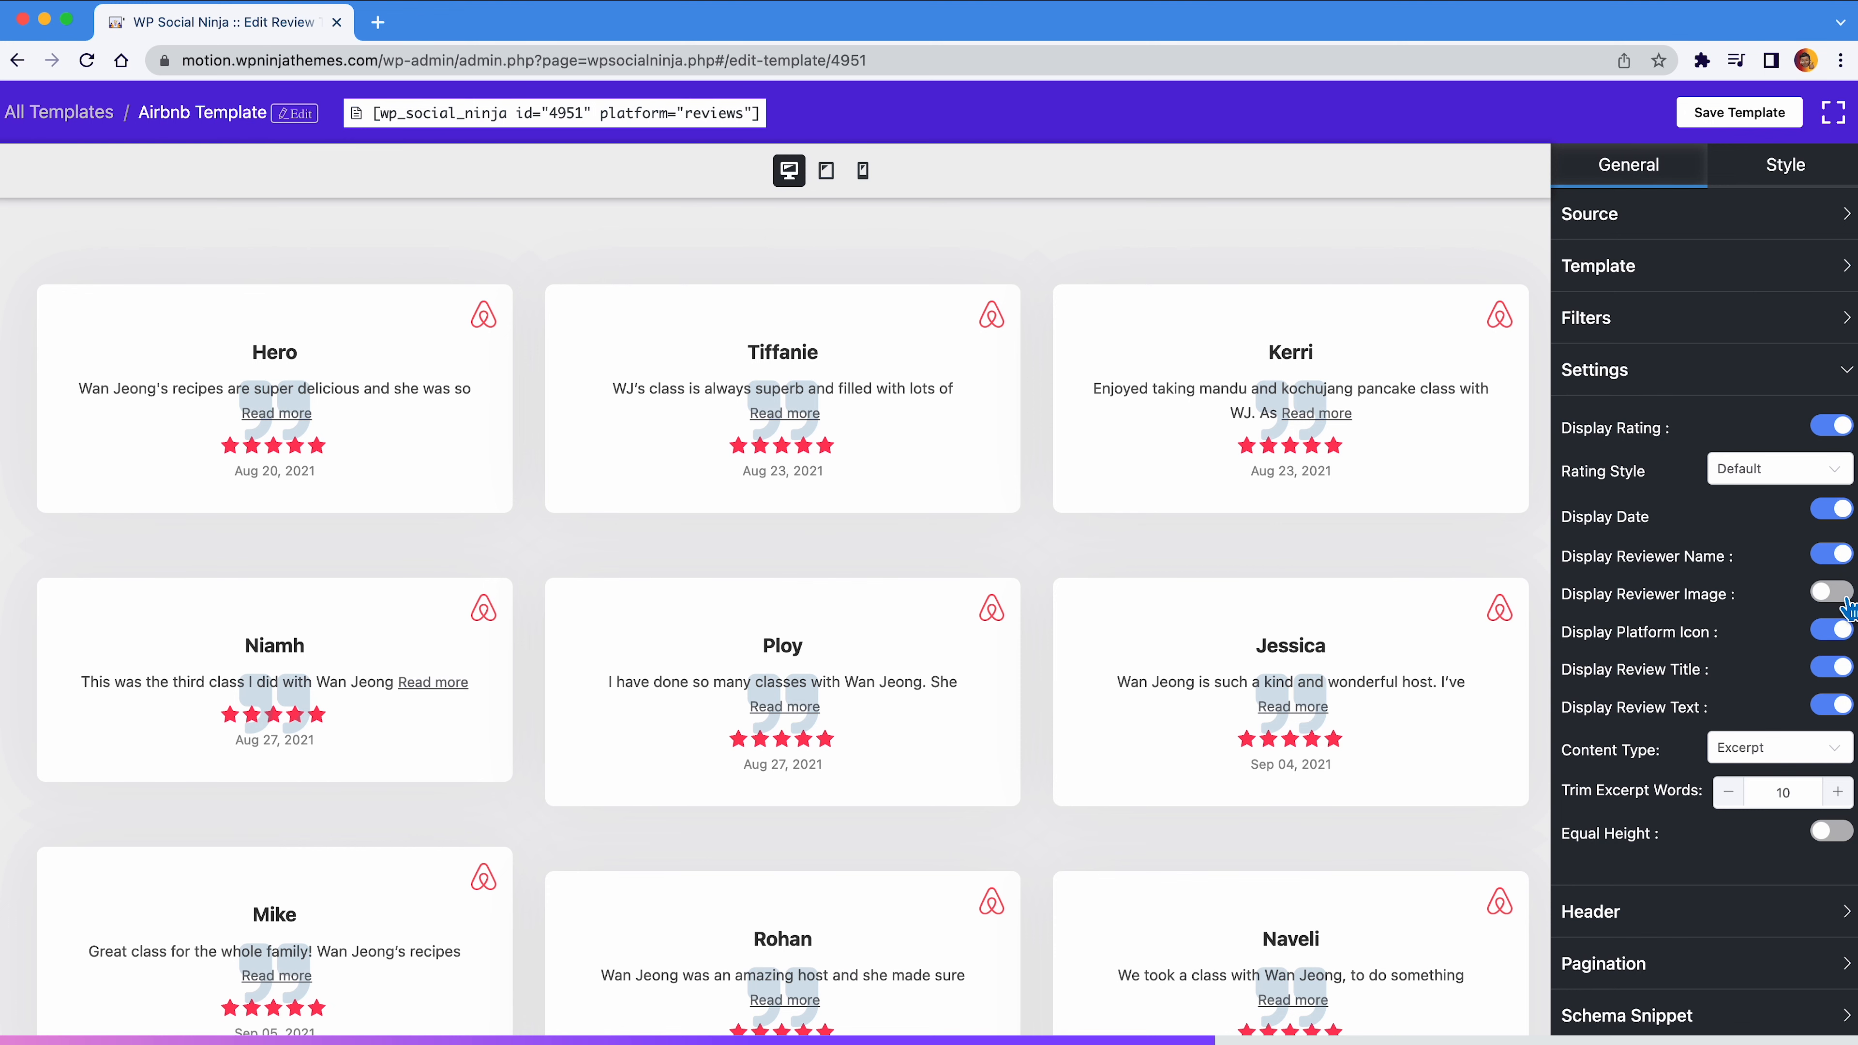
left_click(1838, 593)
left_click(1838, 631)
left_click(1838, 631)
left_click(1840, 670)
left_click(1839, 669)
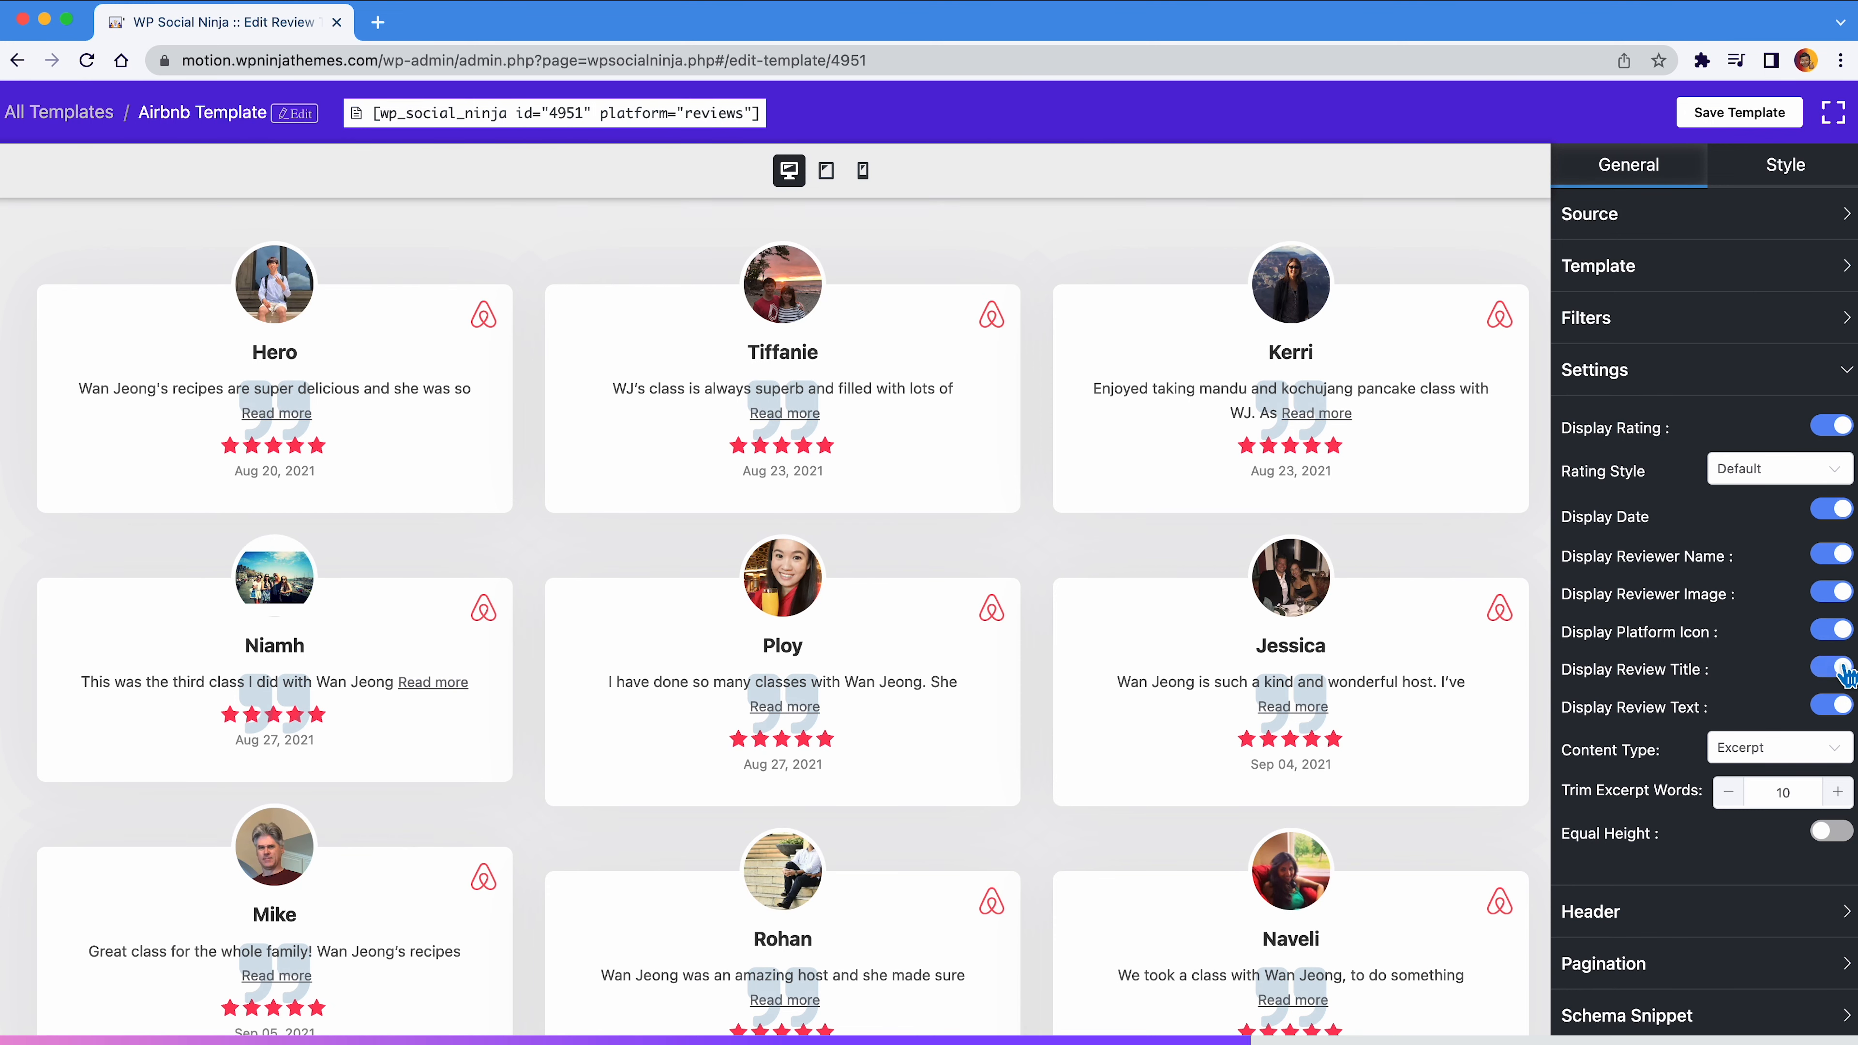
left_click(1838, 705)
left_click(1838, 705)
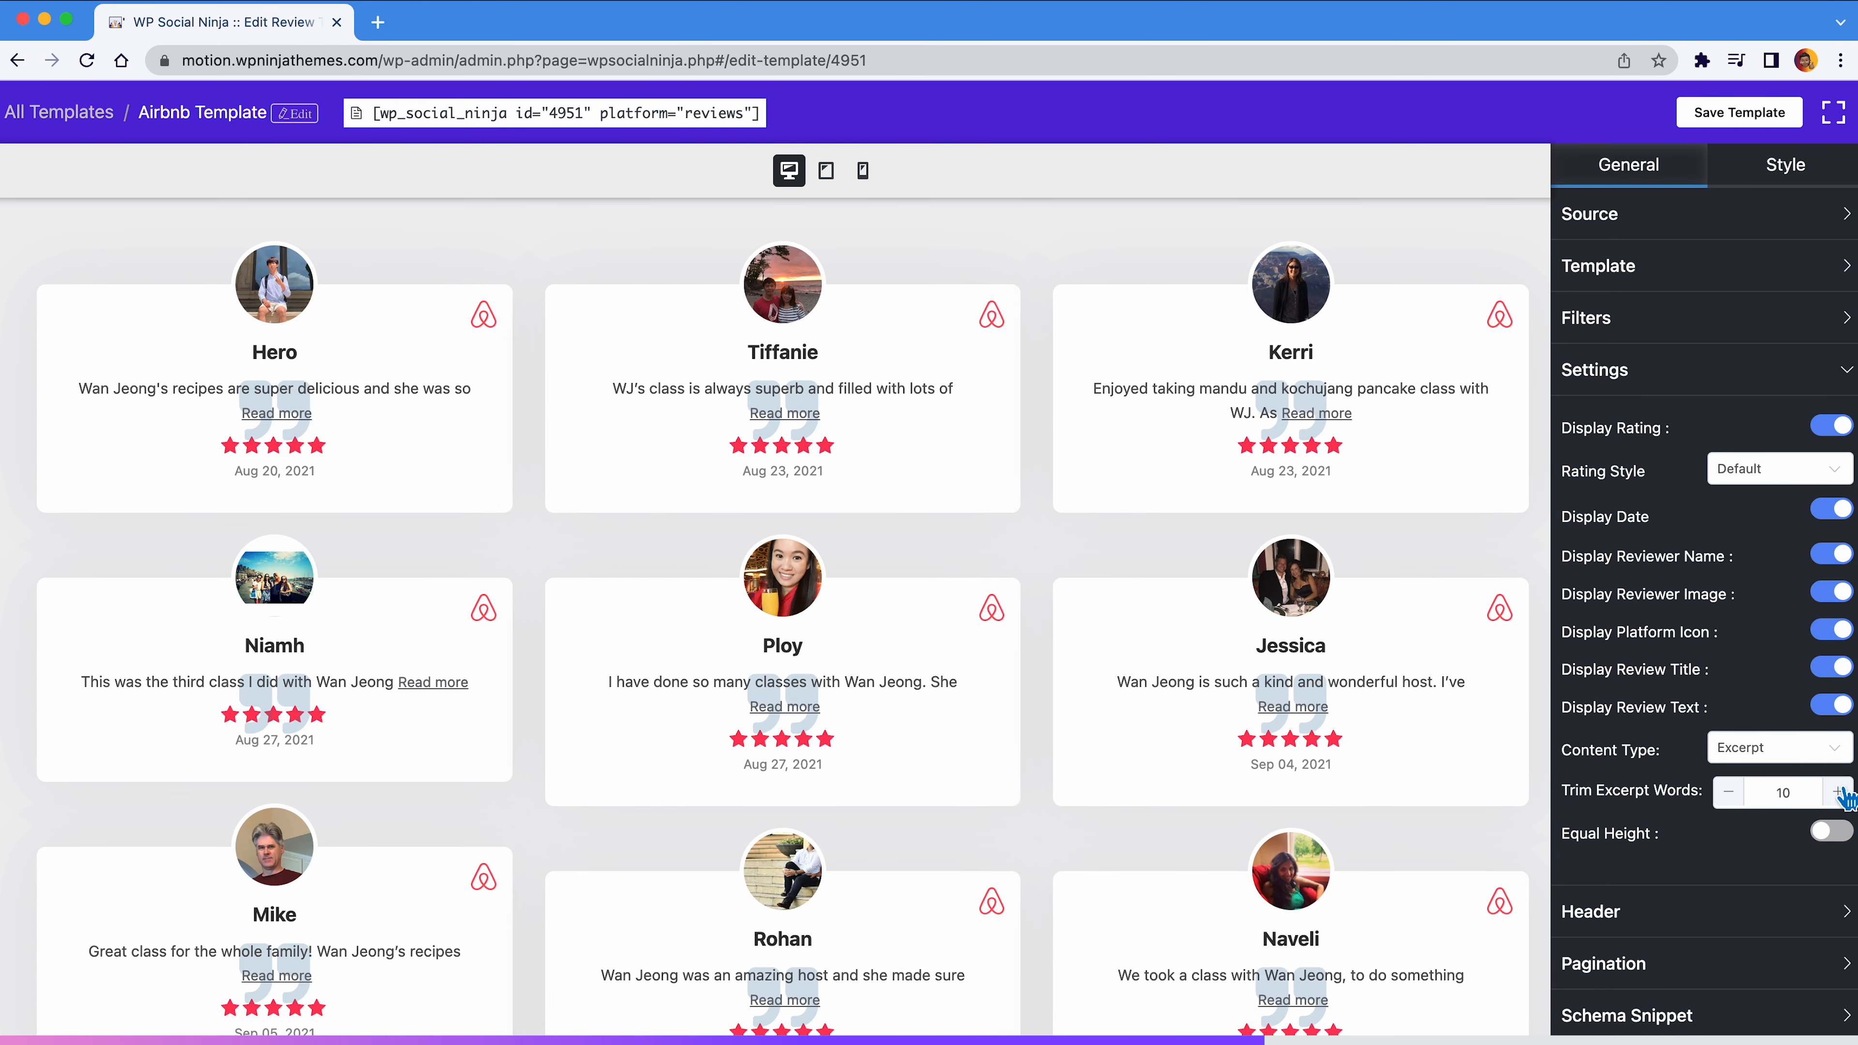
Enable Equal Height for the review cards and turn on Display Header for the template
left_click(1836, 835)
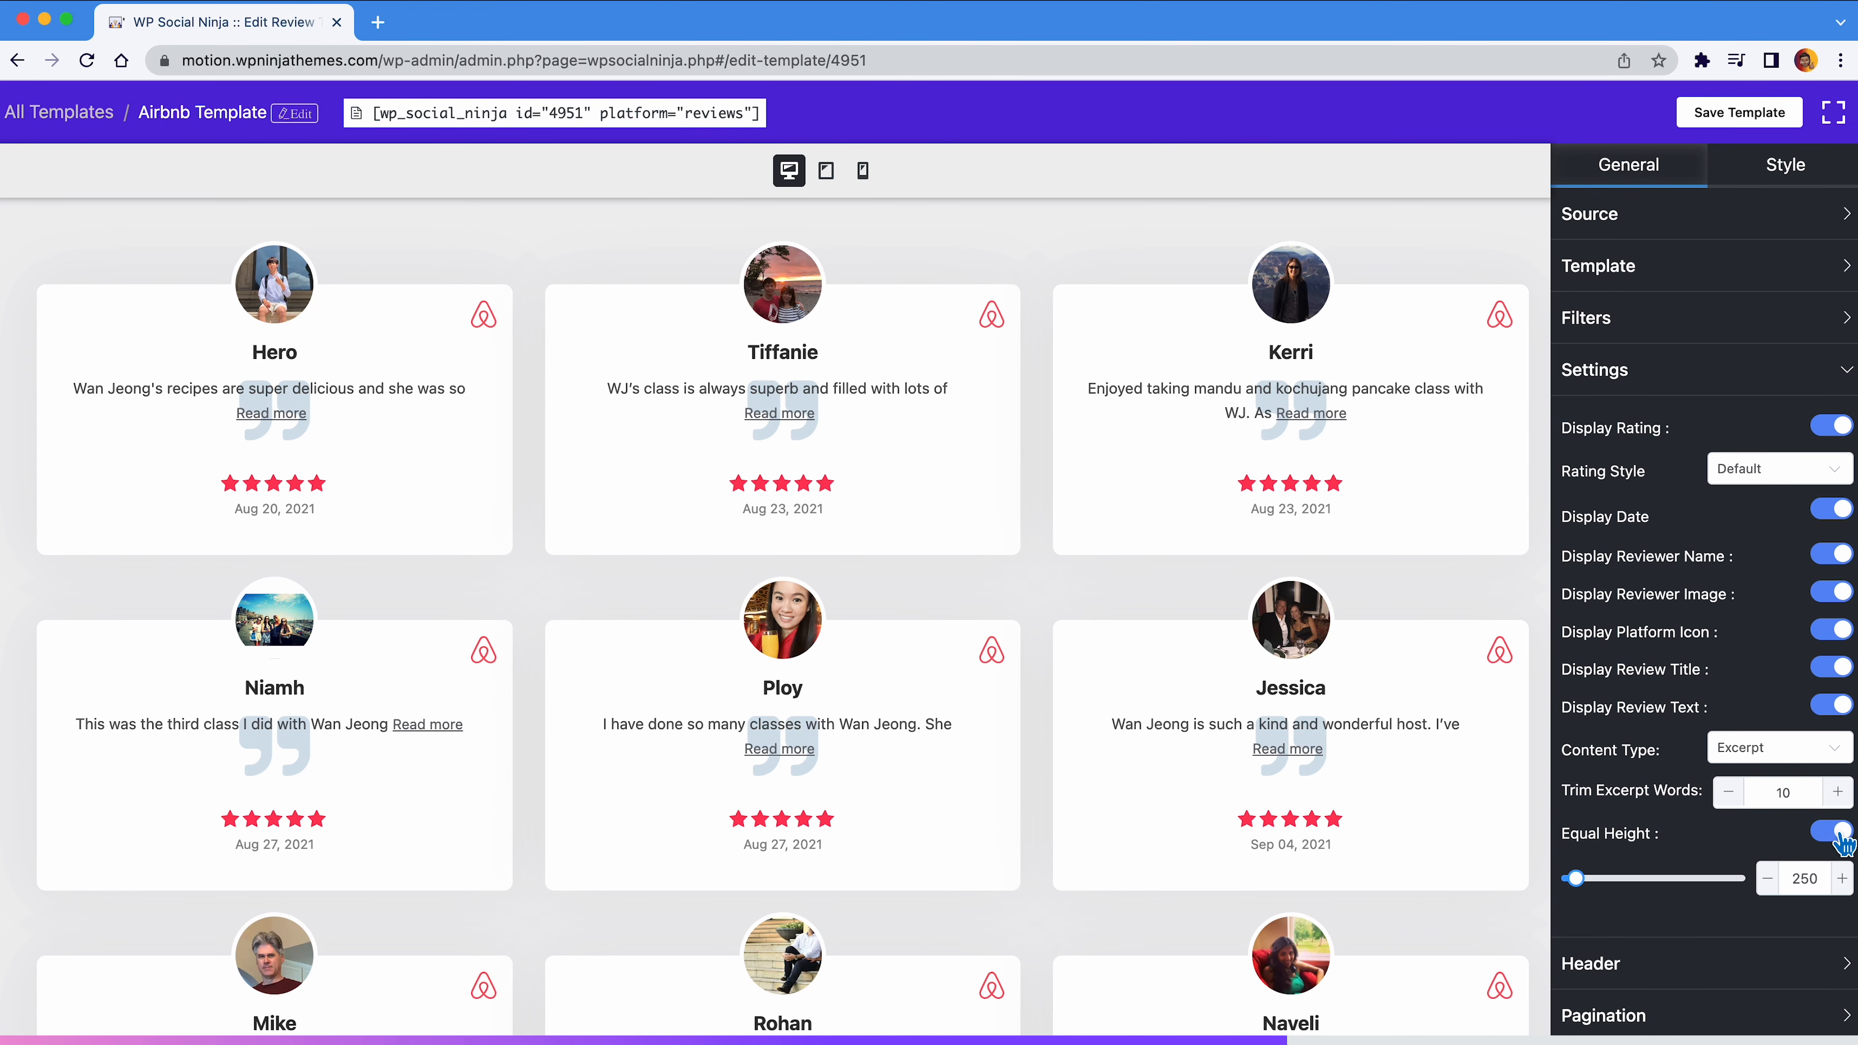
left_click(1686, 388)
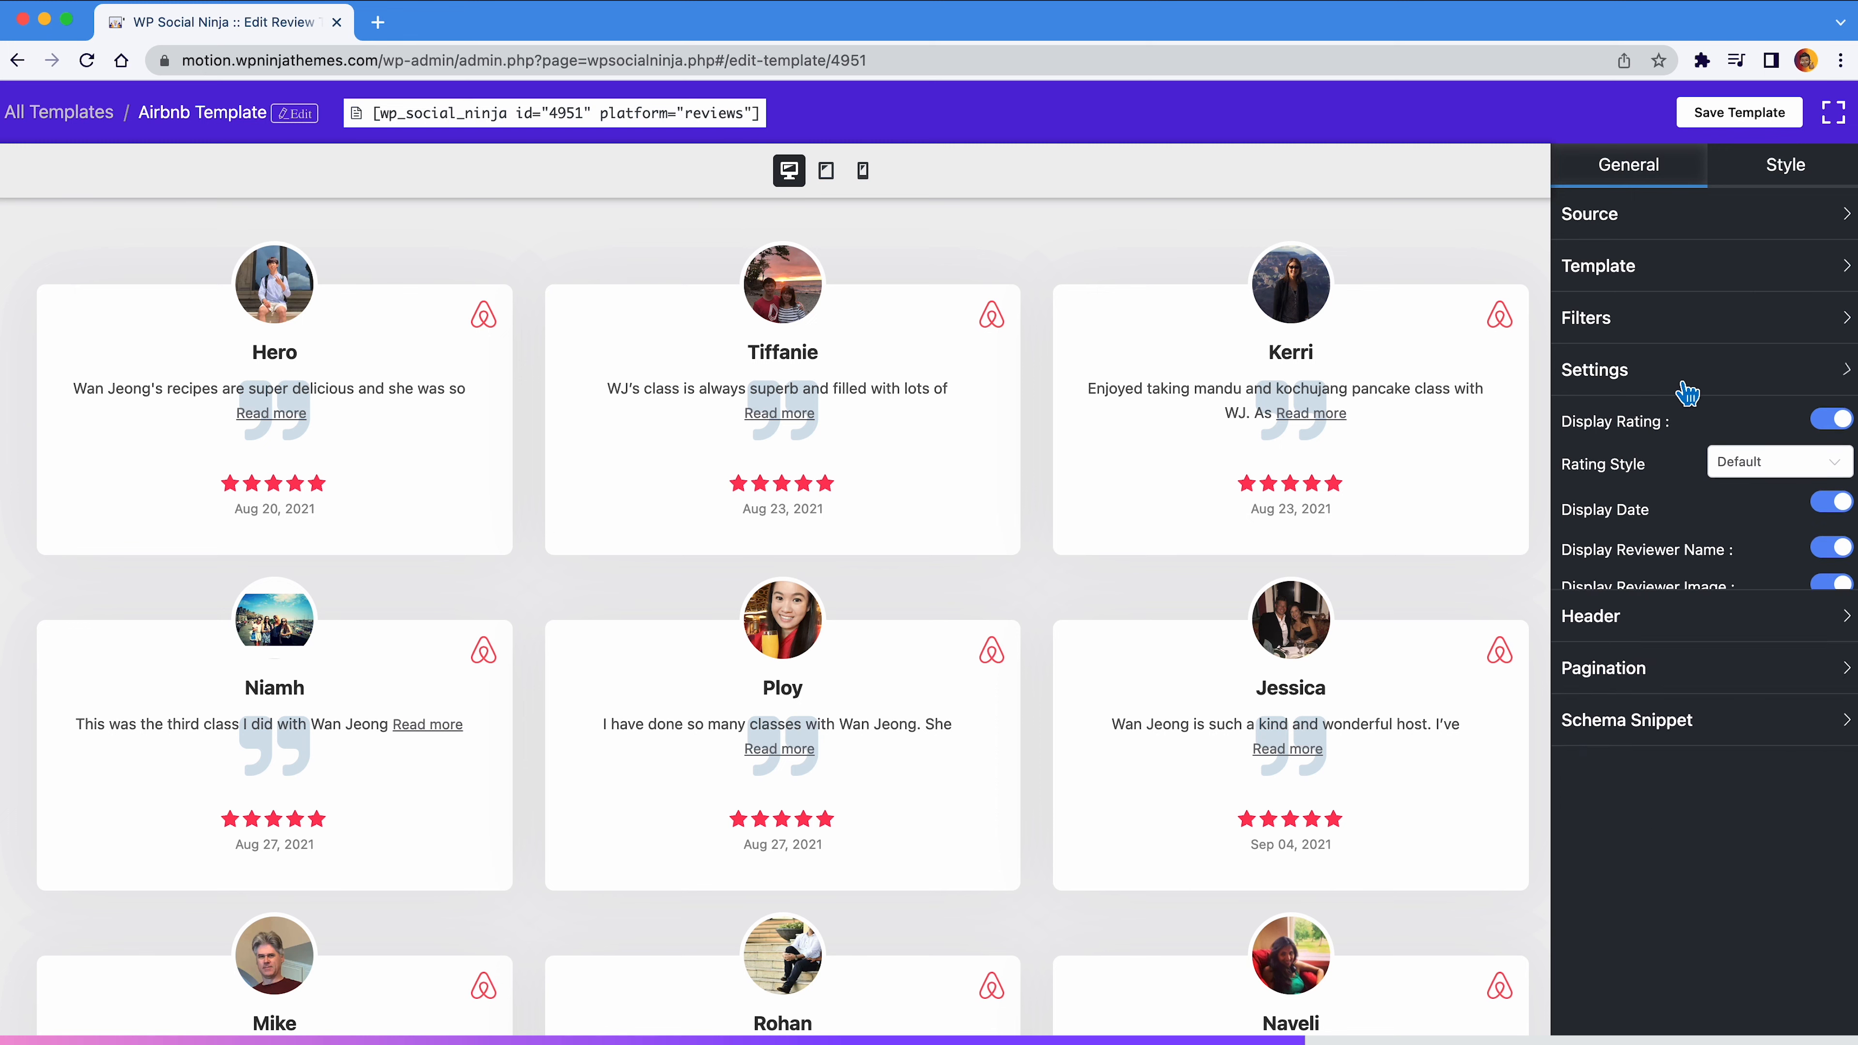
left_click(1690, 421)
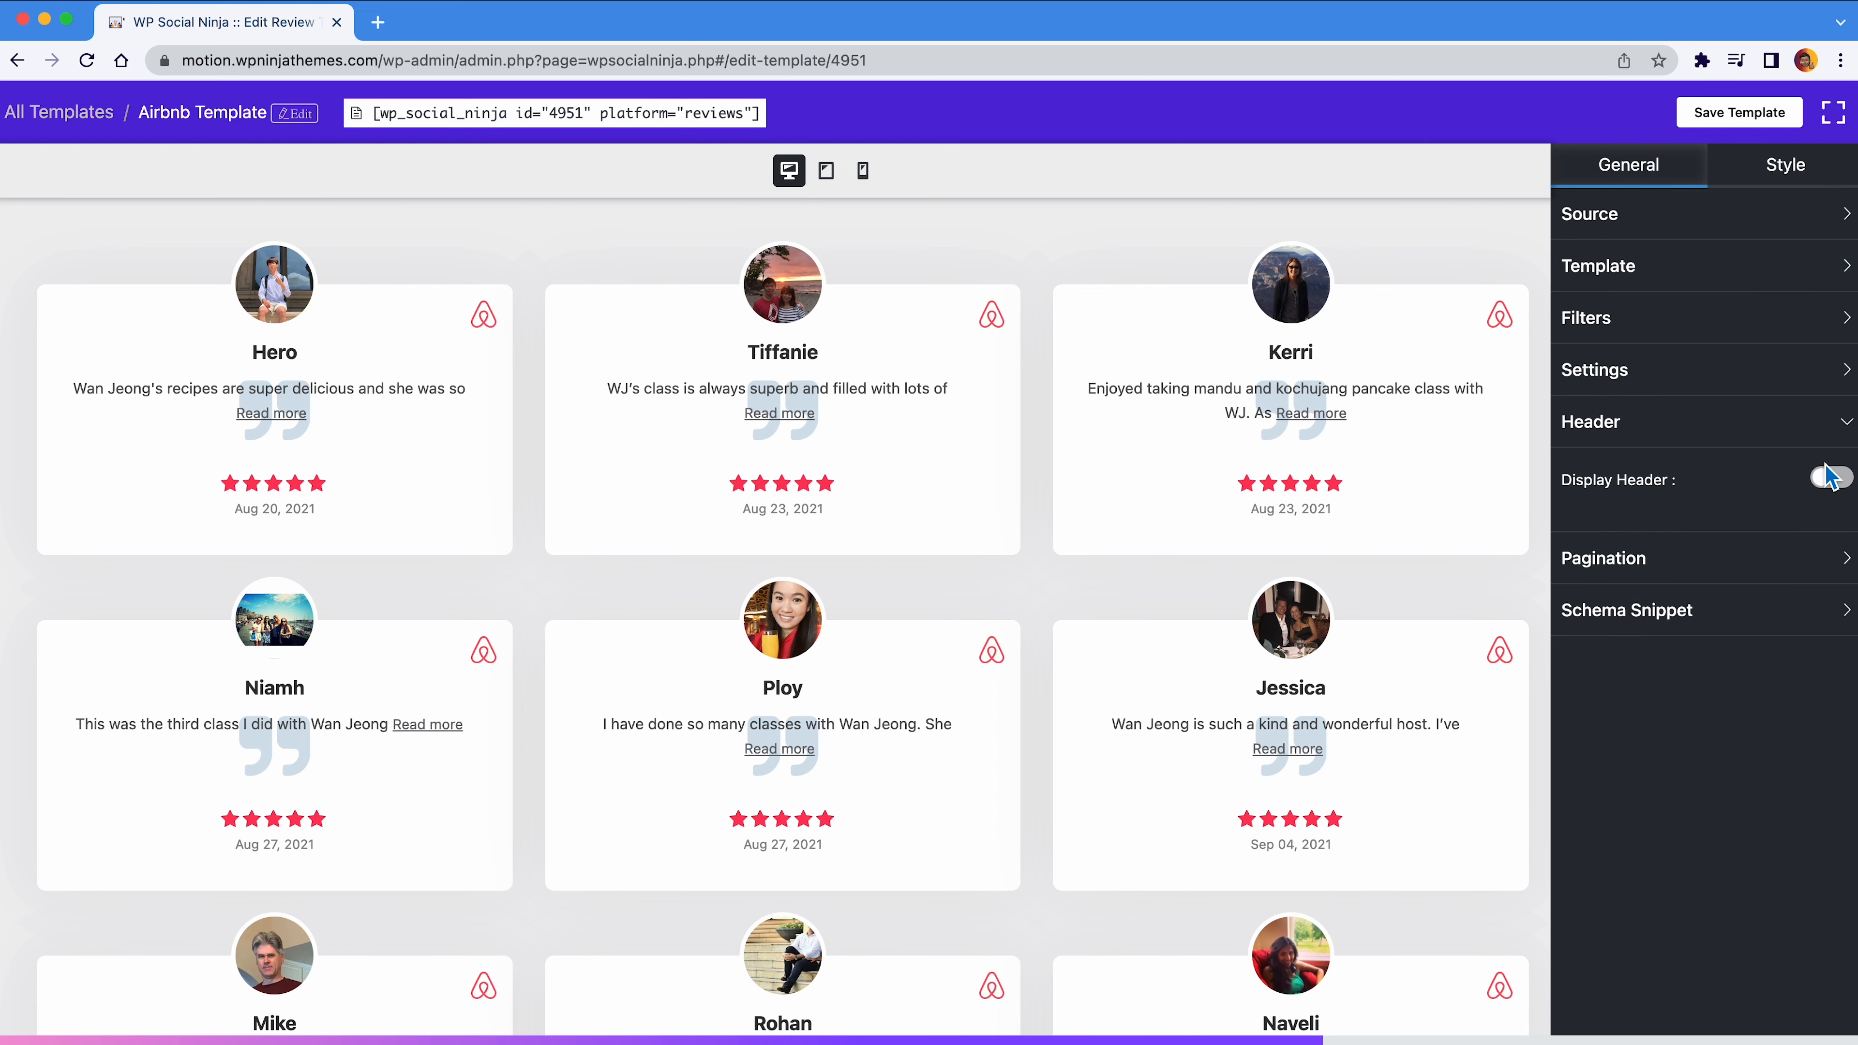
left_click(1833, 479)
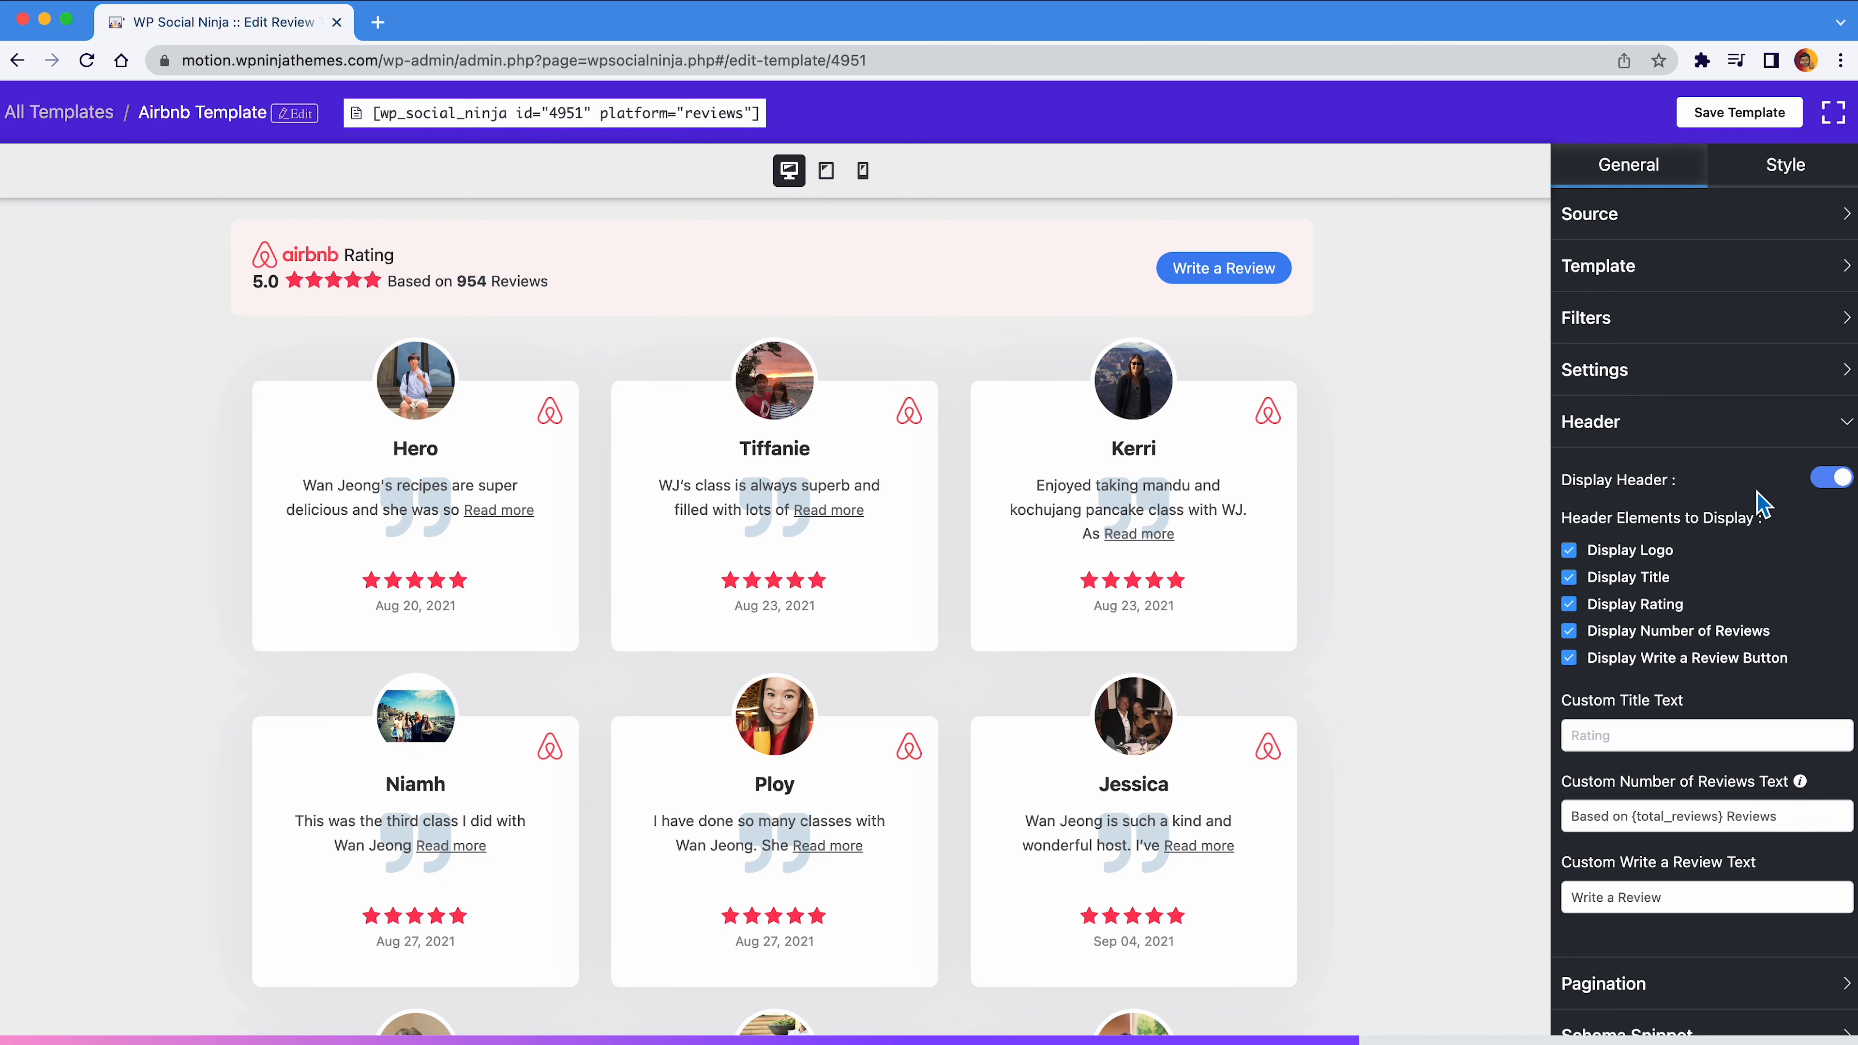
Hide the number of reviews in the header, keeping the logo, rating and Write a Review button displayed after testing their toggles
left_click(1570, 554)
left_click(1571, 557)
left_click(1569, 604)
left_click(1571, 608)
left_click(1571, 631)
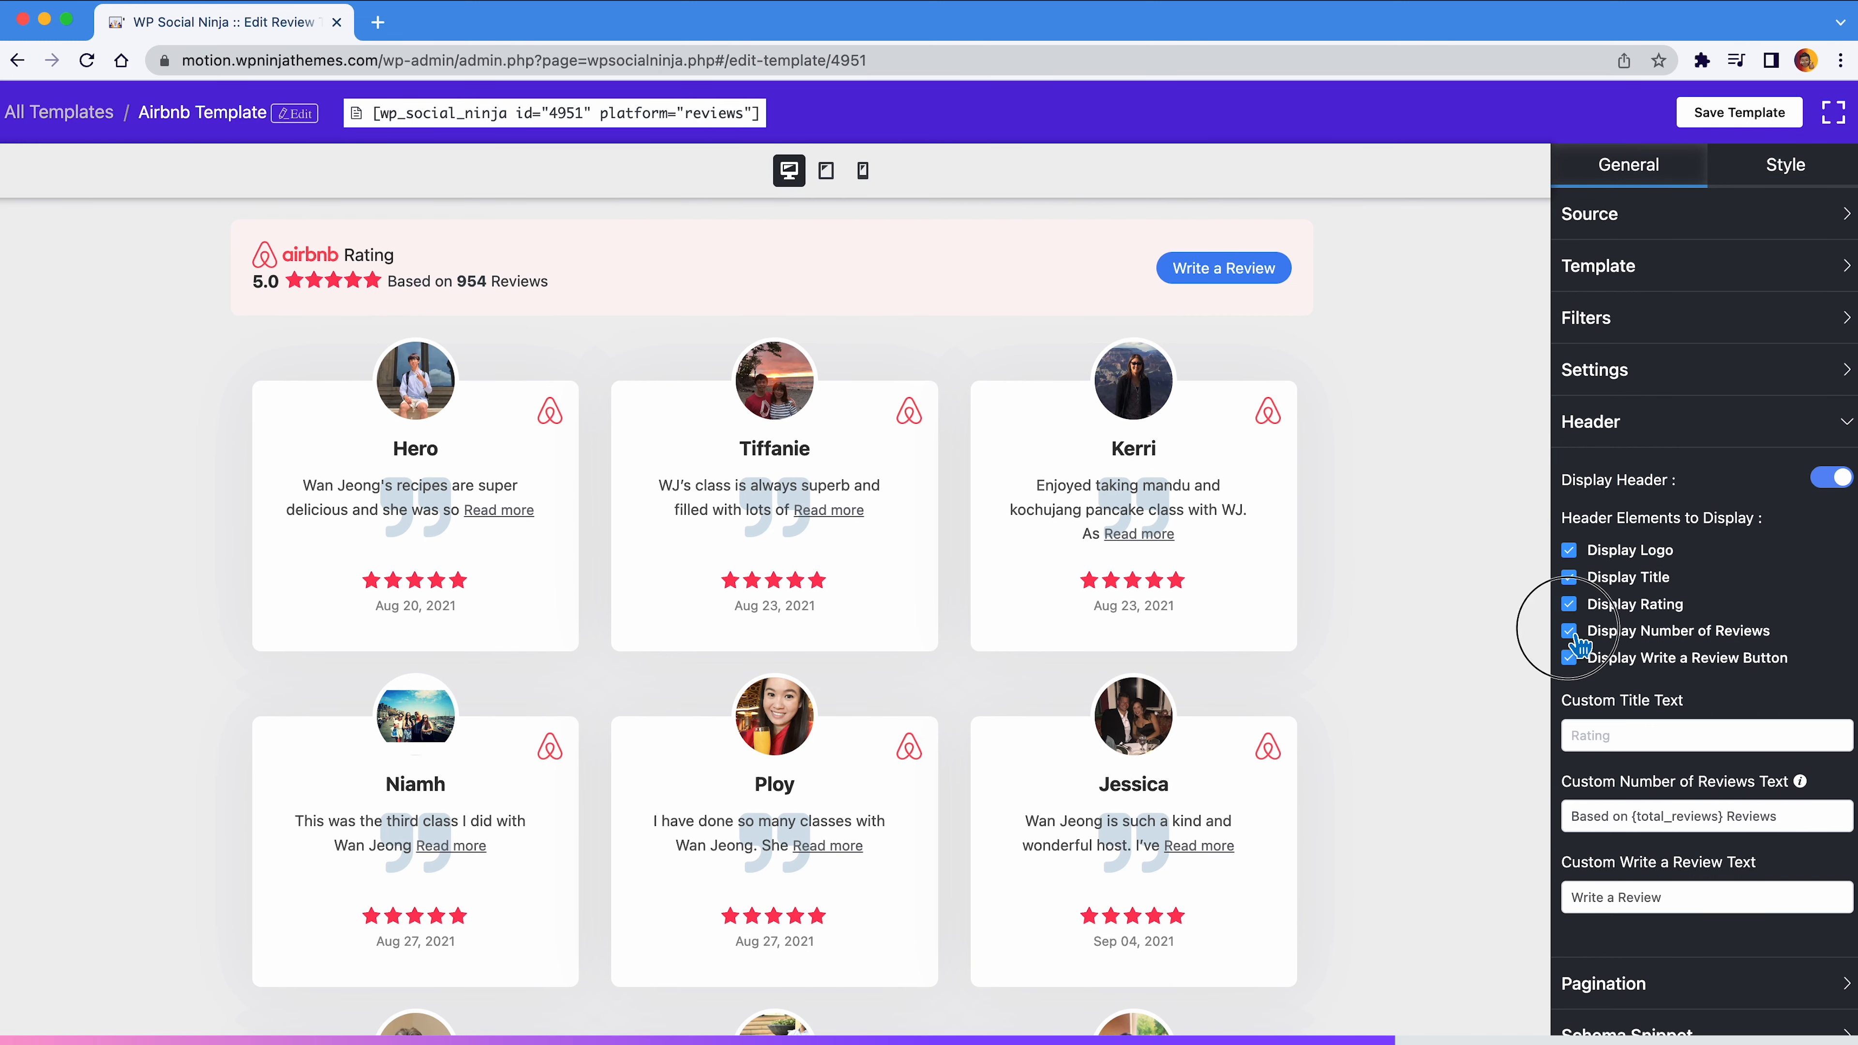
left_click(1571, 659)
left_click(1571, 659)
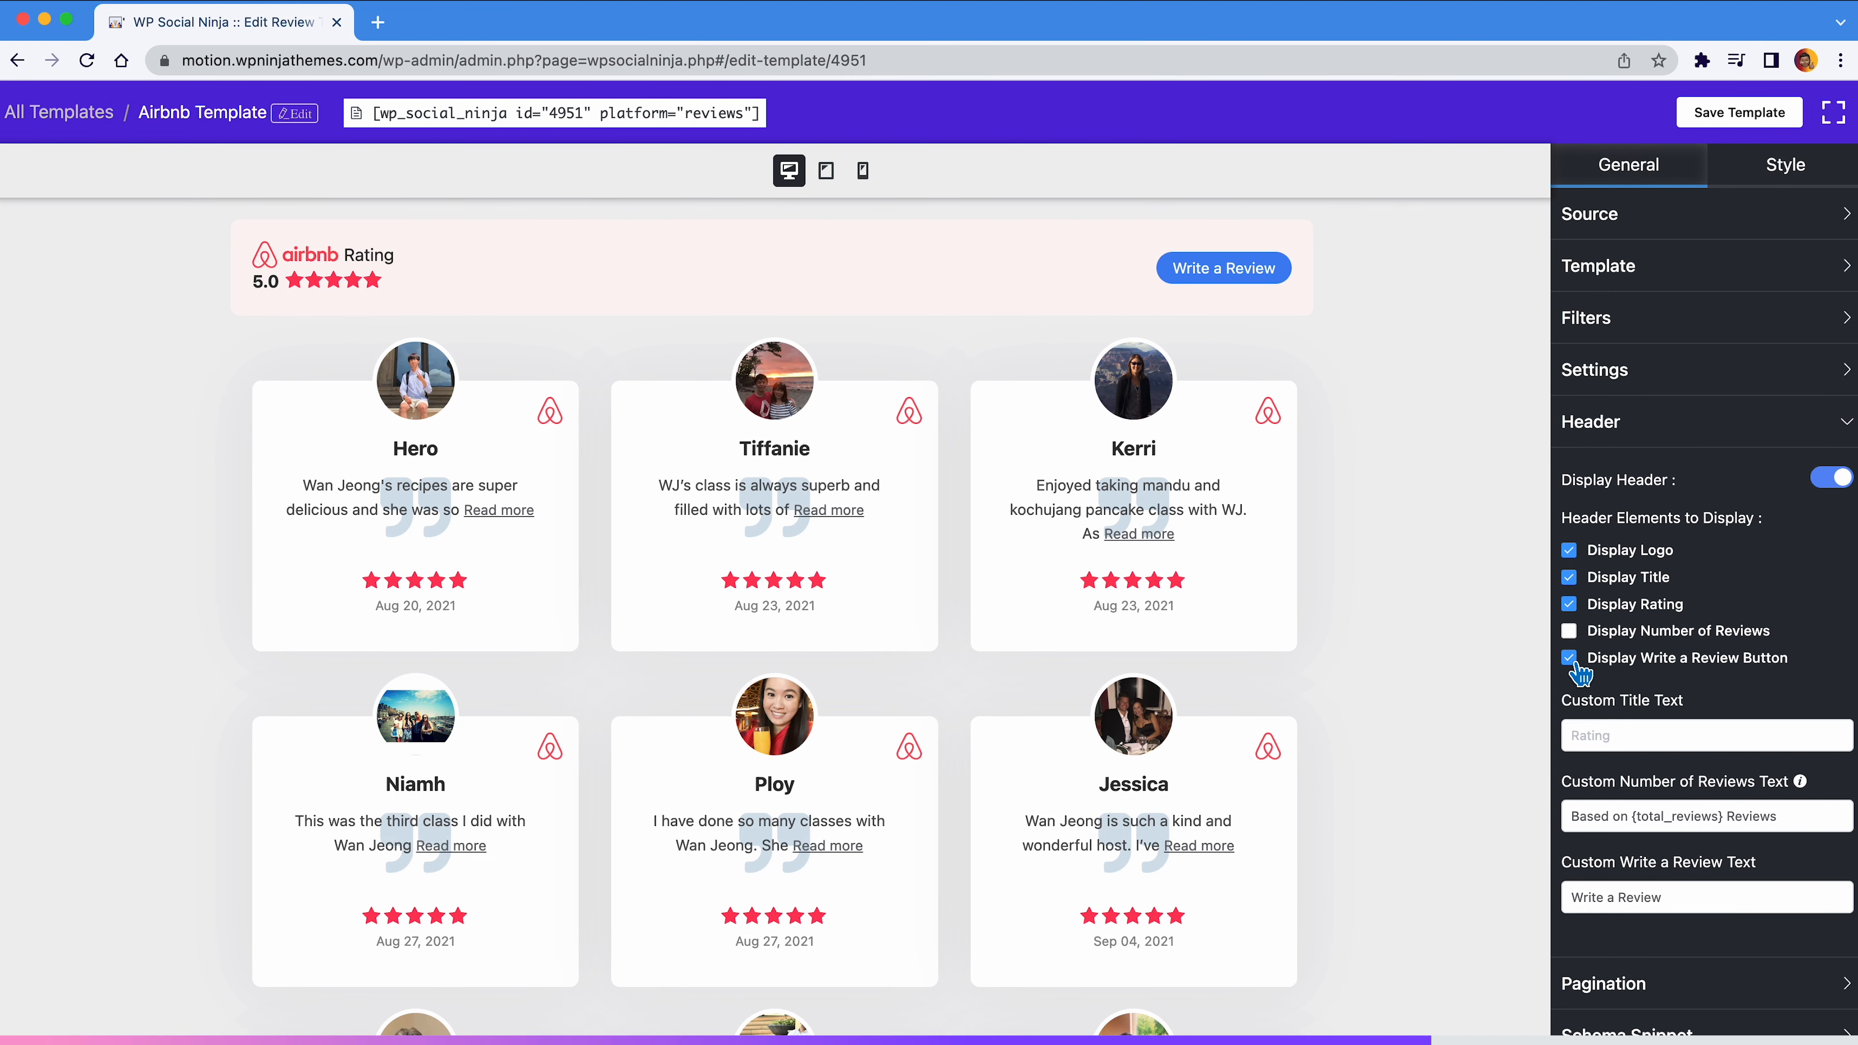
Change the custom Write a Review text to "Feedback" and close the header options
triple_click(1705, 898)
type("Feedback")
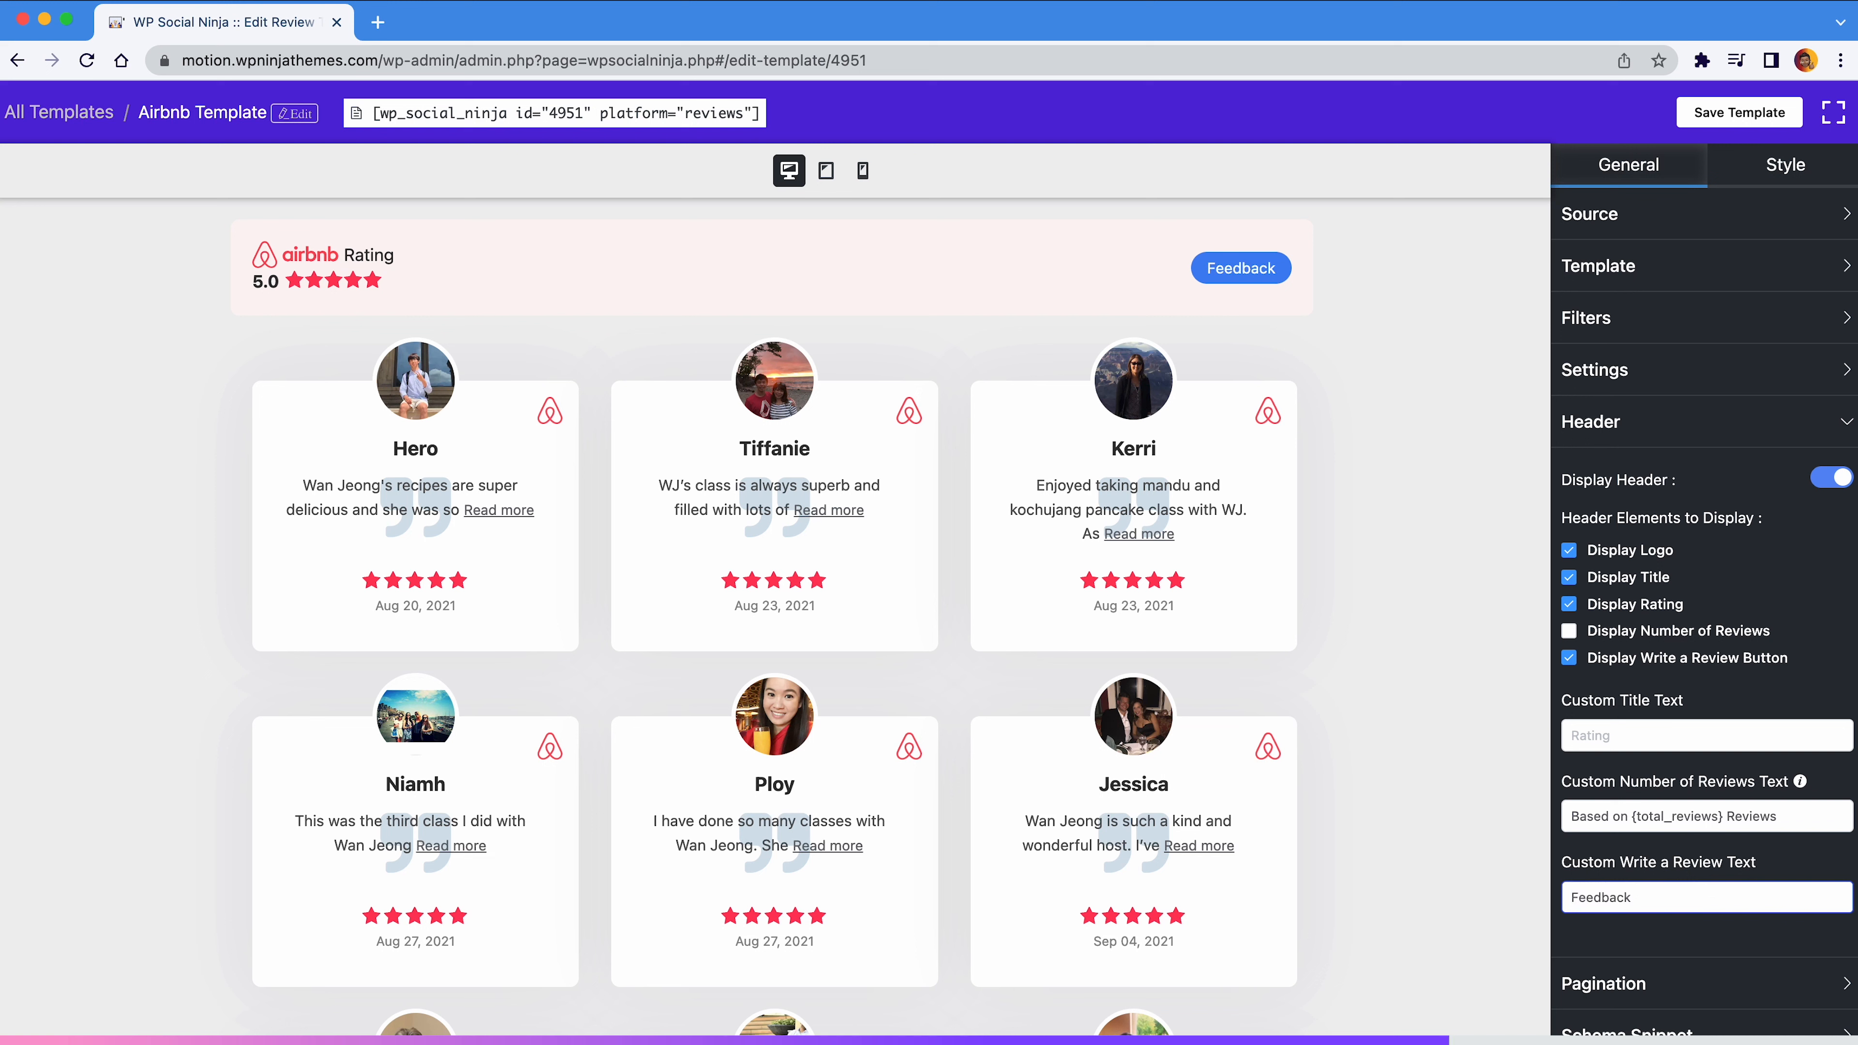
left_click(1651, 423)
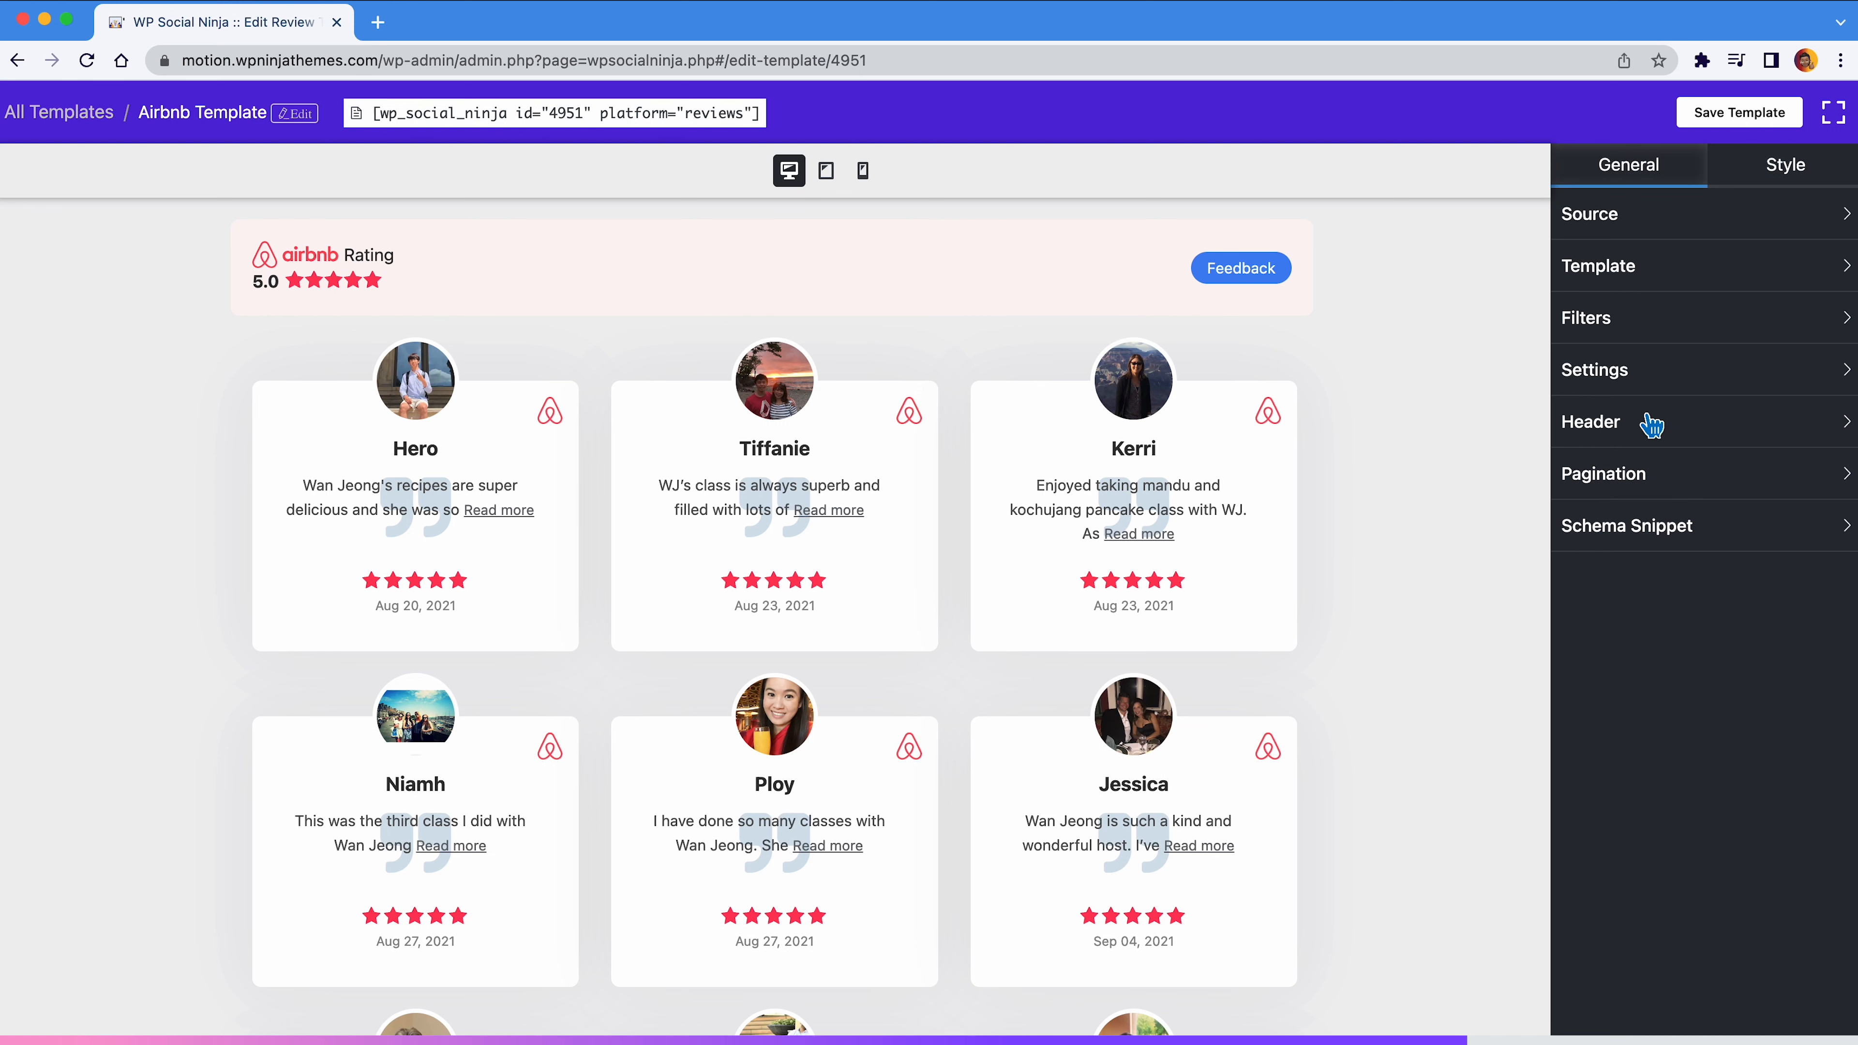
Enable the schema snippet and insert the Barbecue image logo.png from the media library as the business logo
left_click(1680, 555)
left_click(1831, 586)
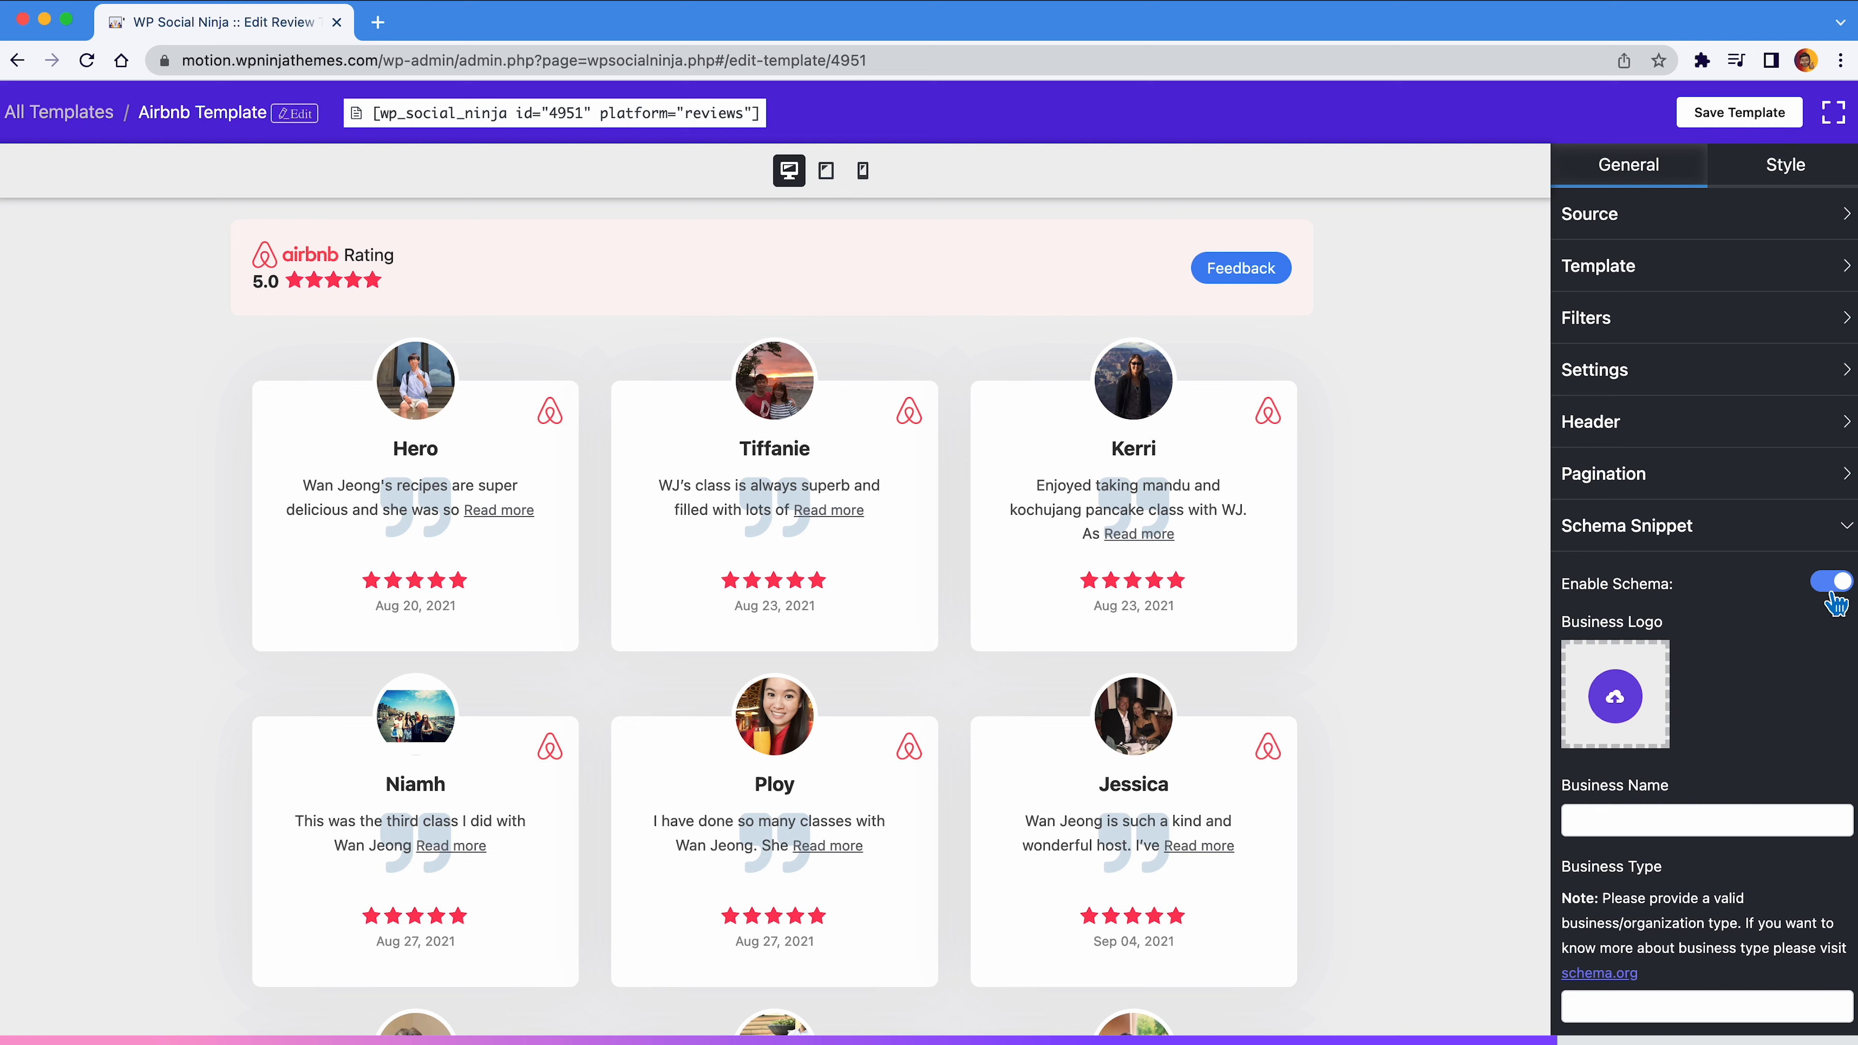
left_click(1615, 695)
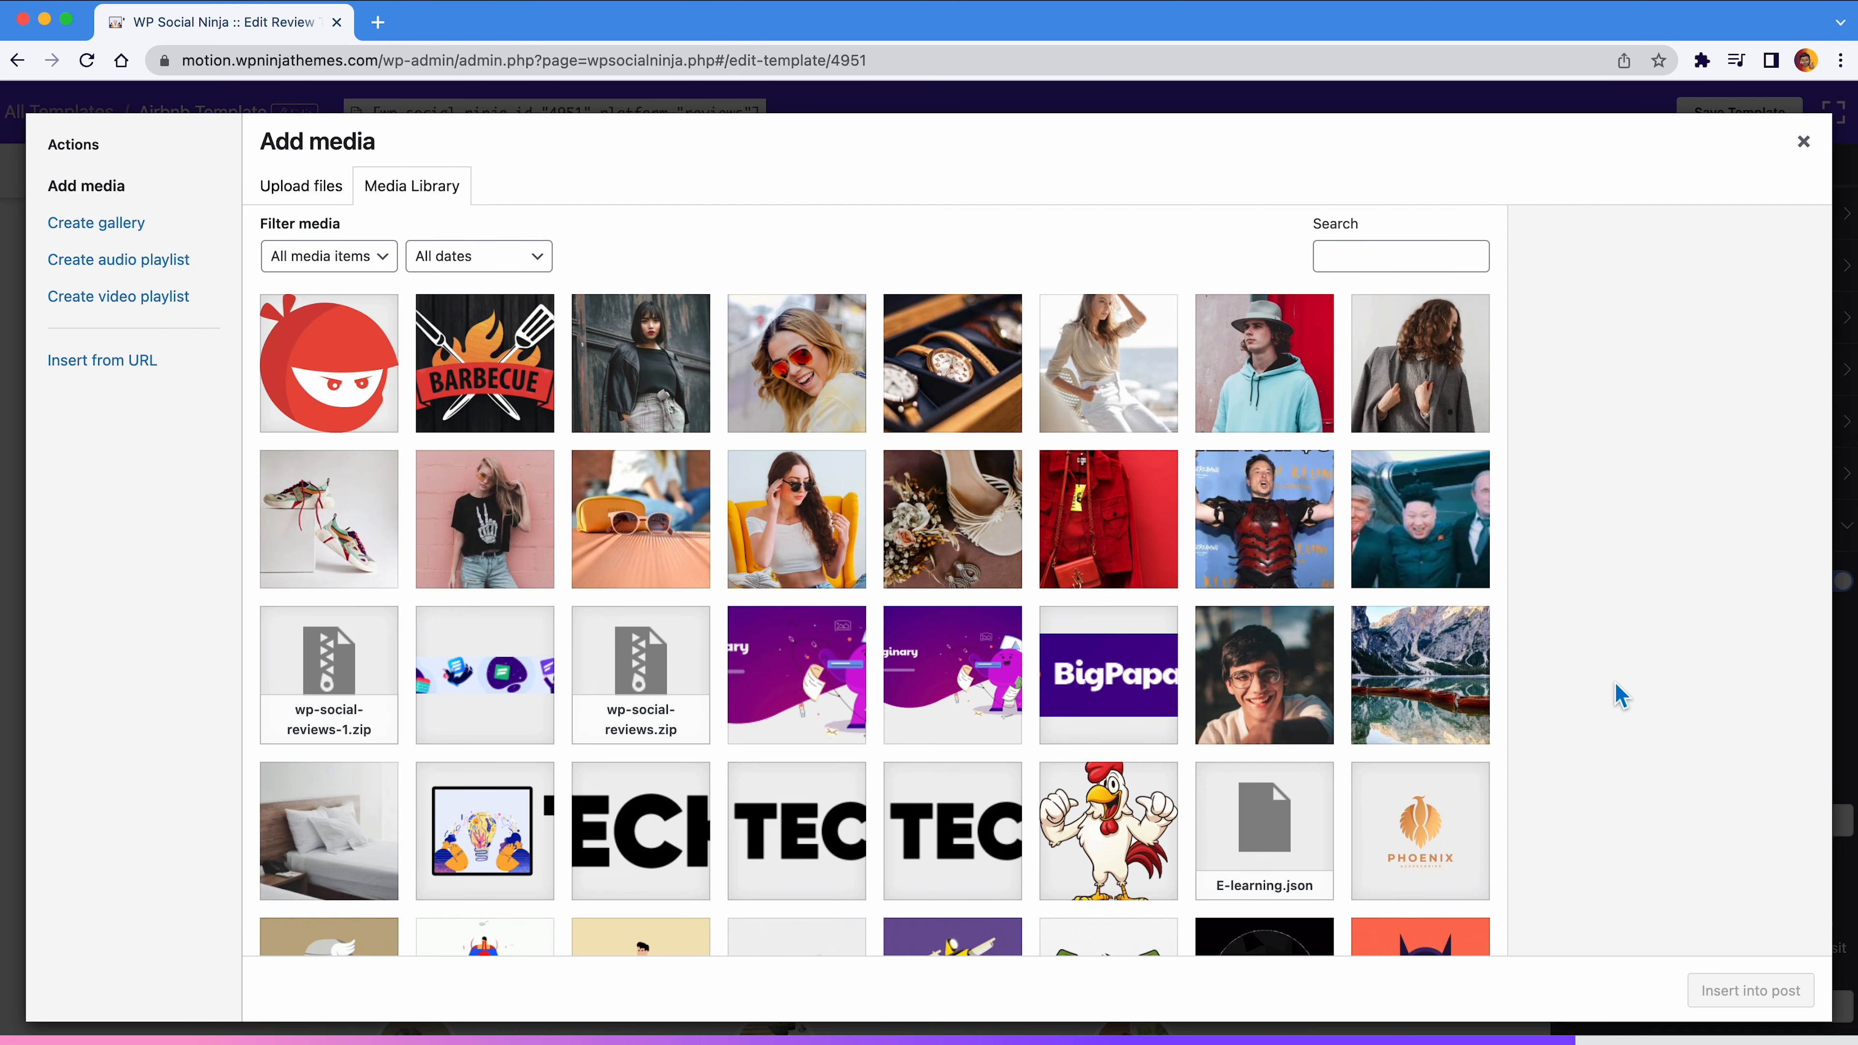
left_click(464, 306)
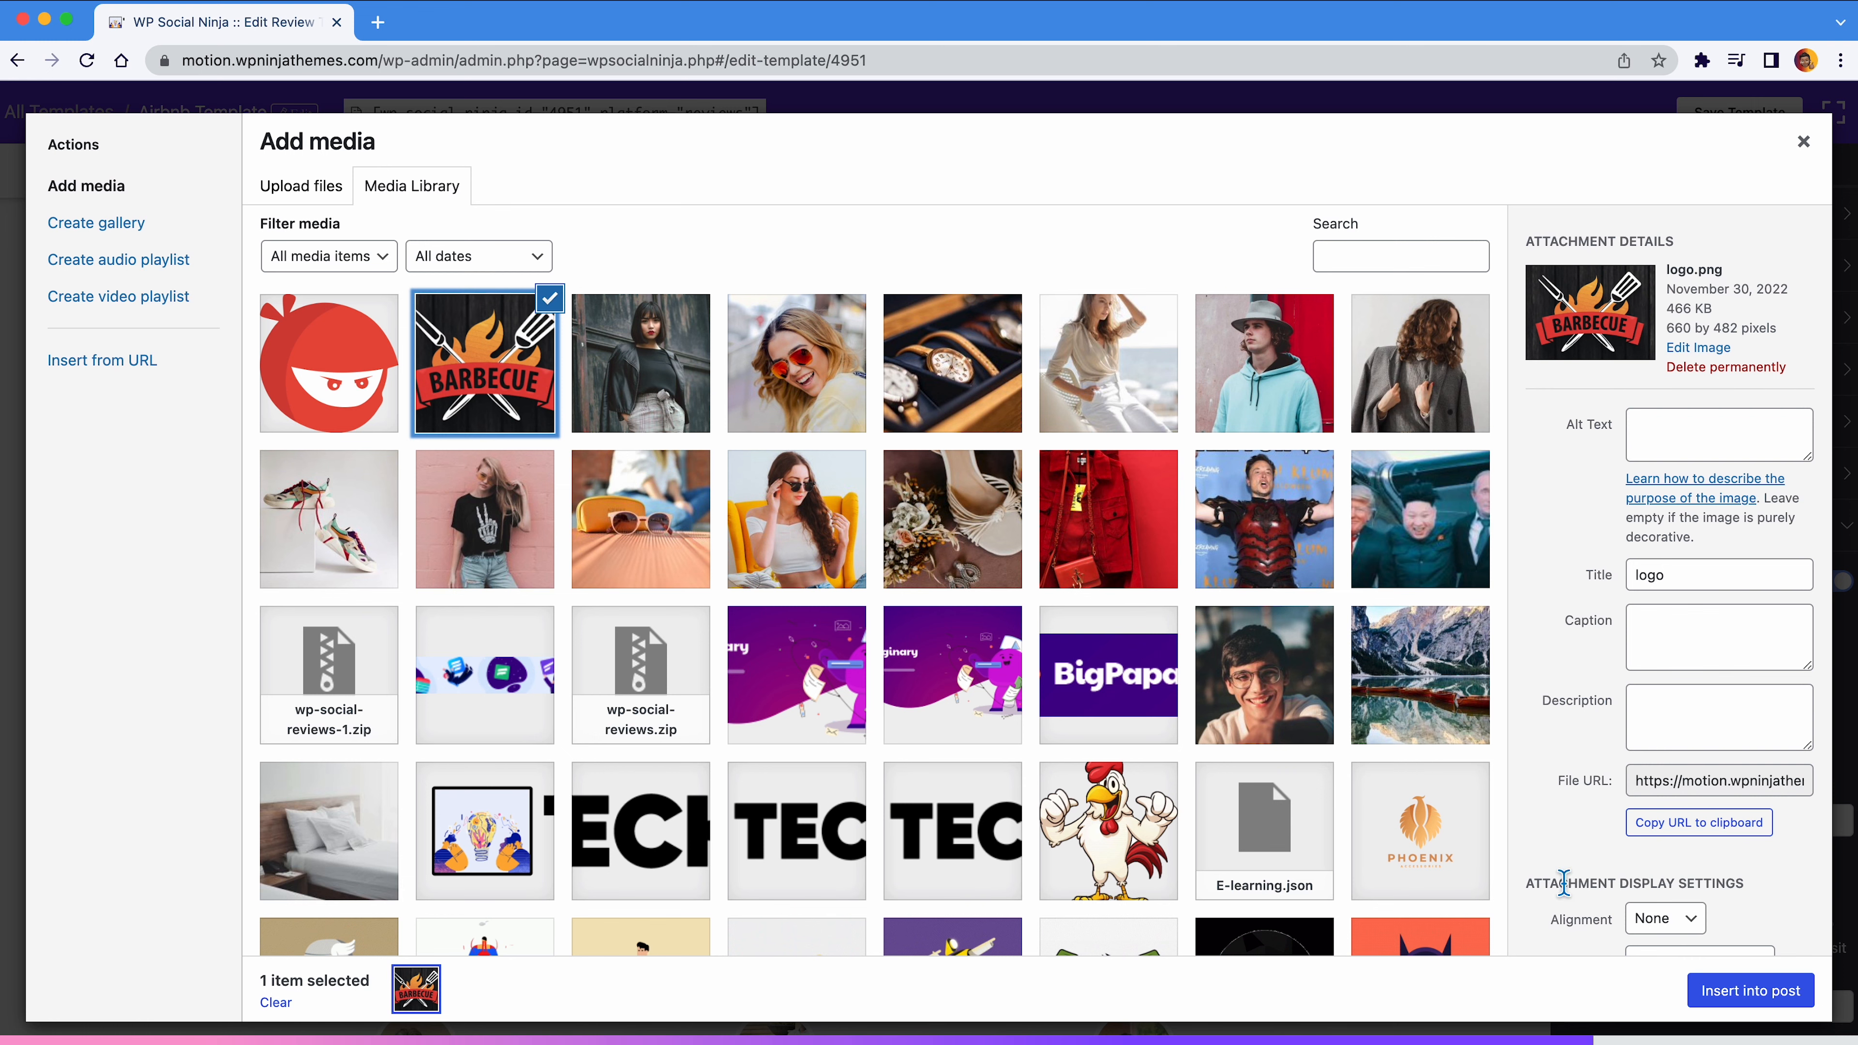
left_click(1712, 989)
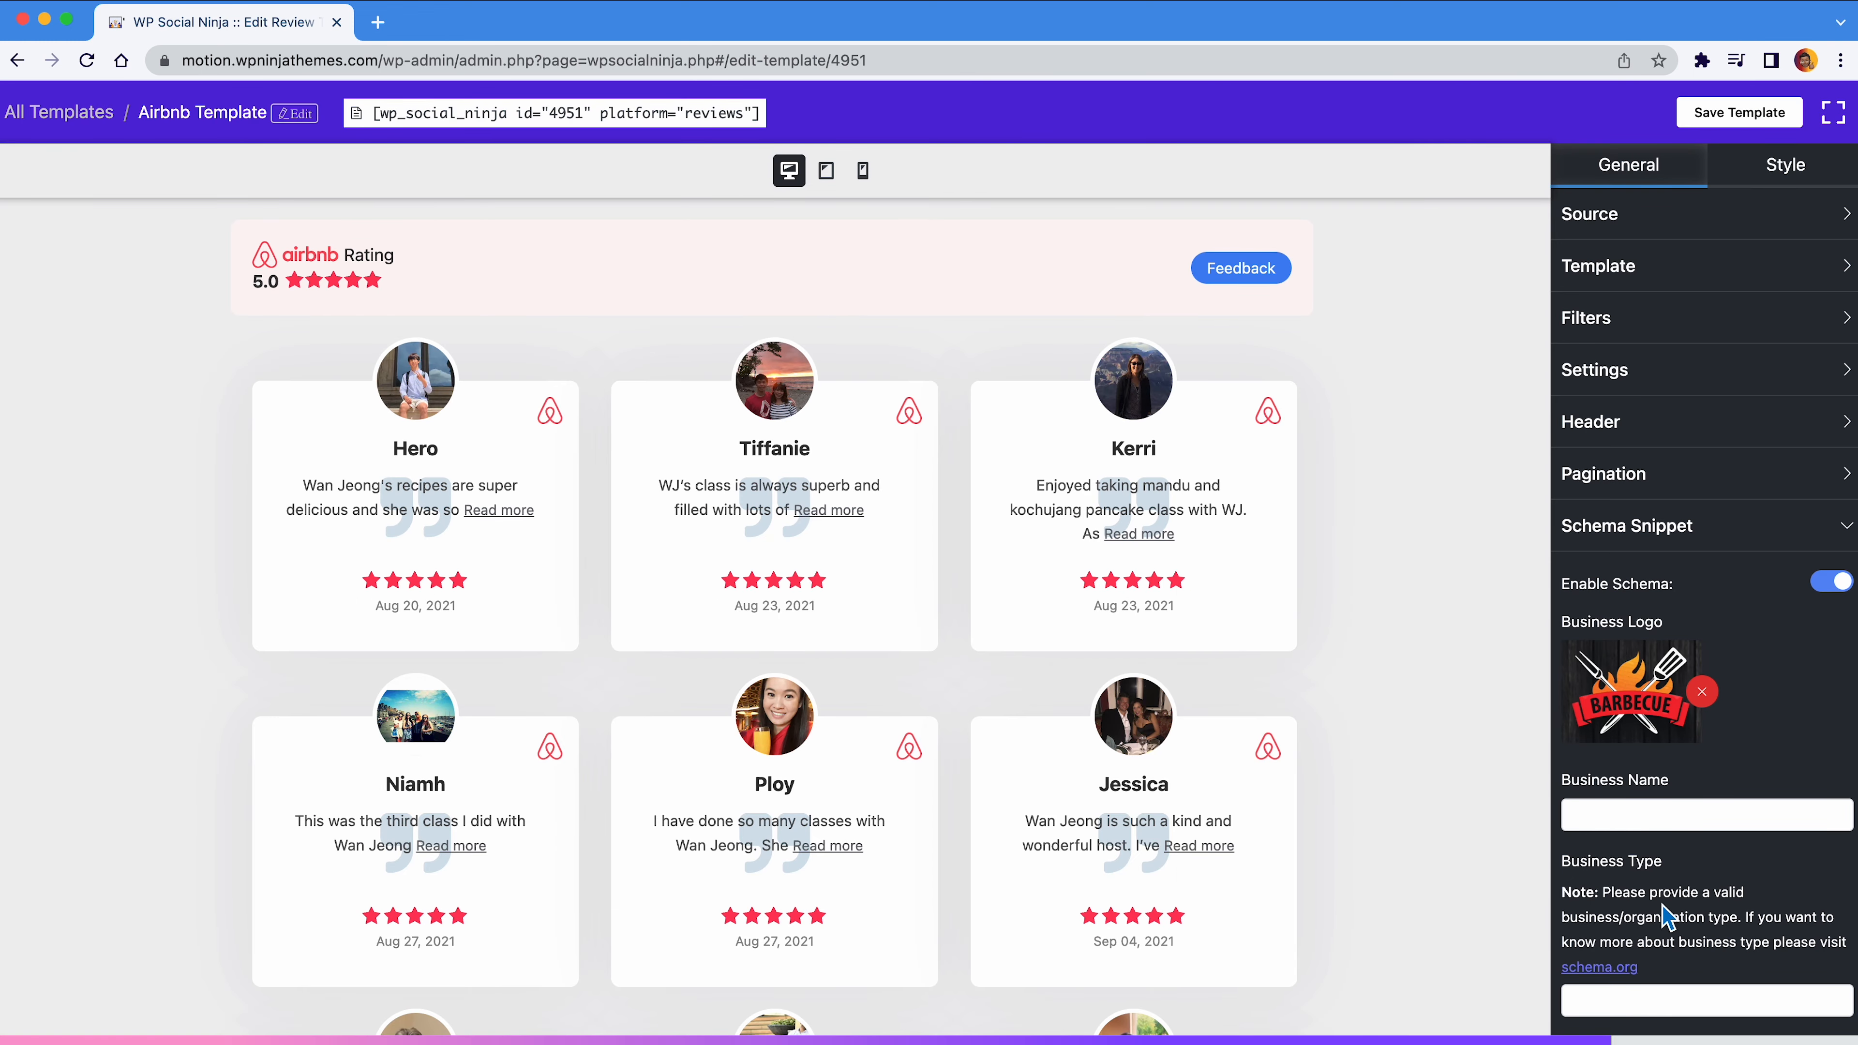
Set the schema snippet's business name to "Bar-B-Cue Factory"
left_click(1624, 816)
type("Bar-B-Cue Factory")
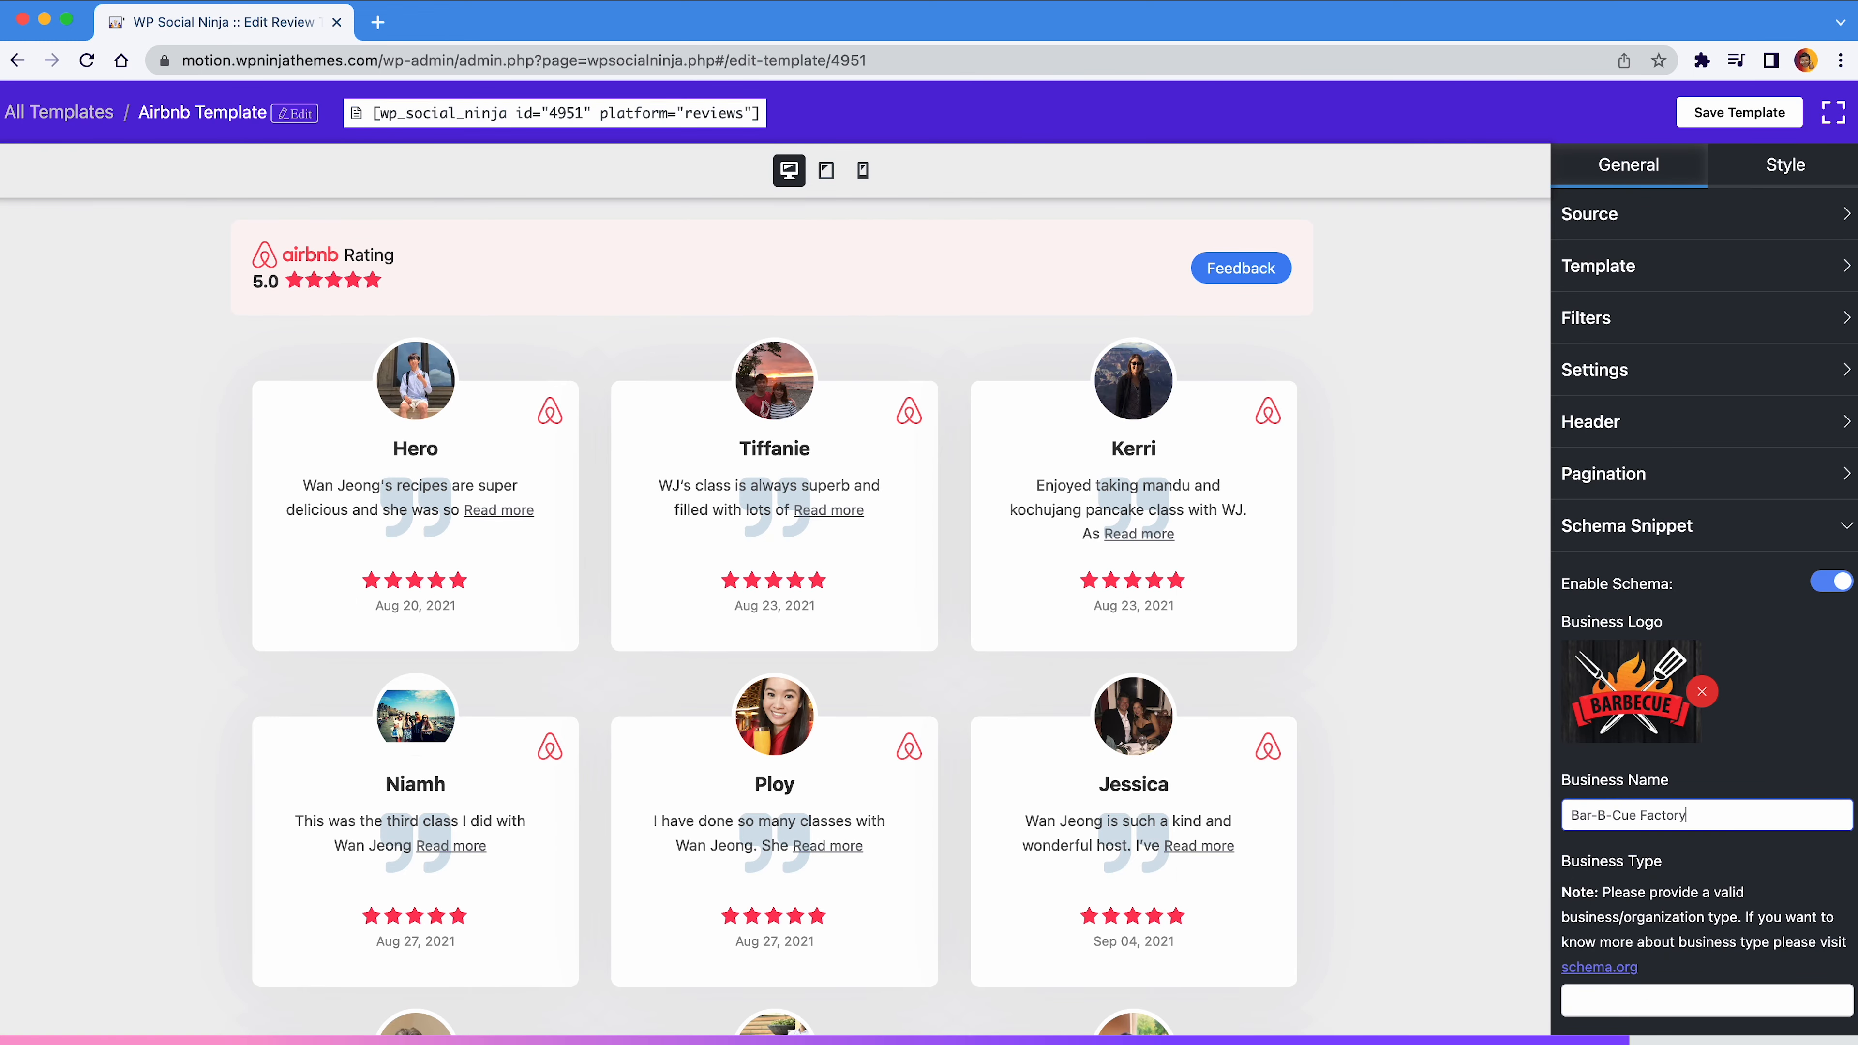
left_click(1695, 792)
Consult the linked schema.org list of types, close it, and set the business type to "Restaurant"
scroll(1697, 800, "down", 5)
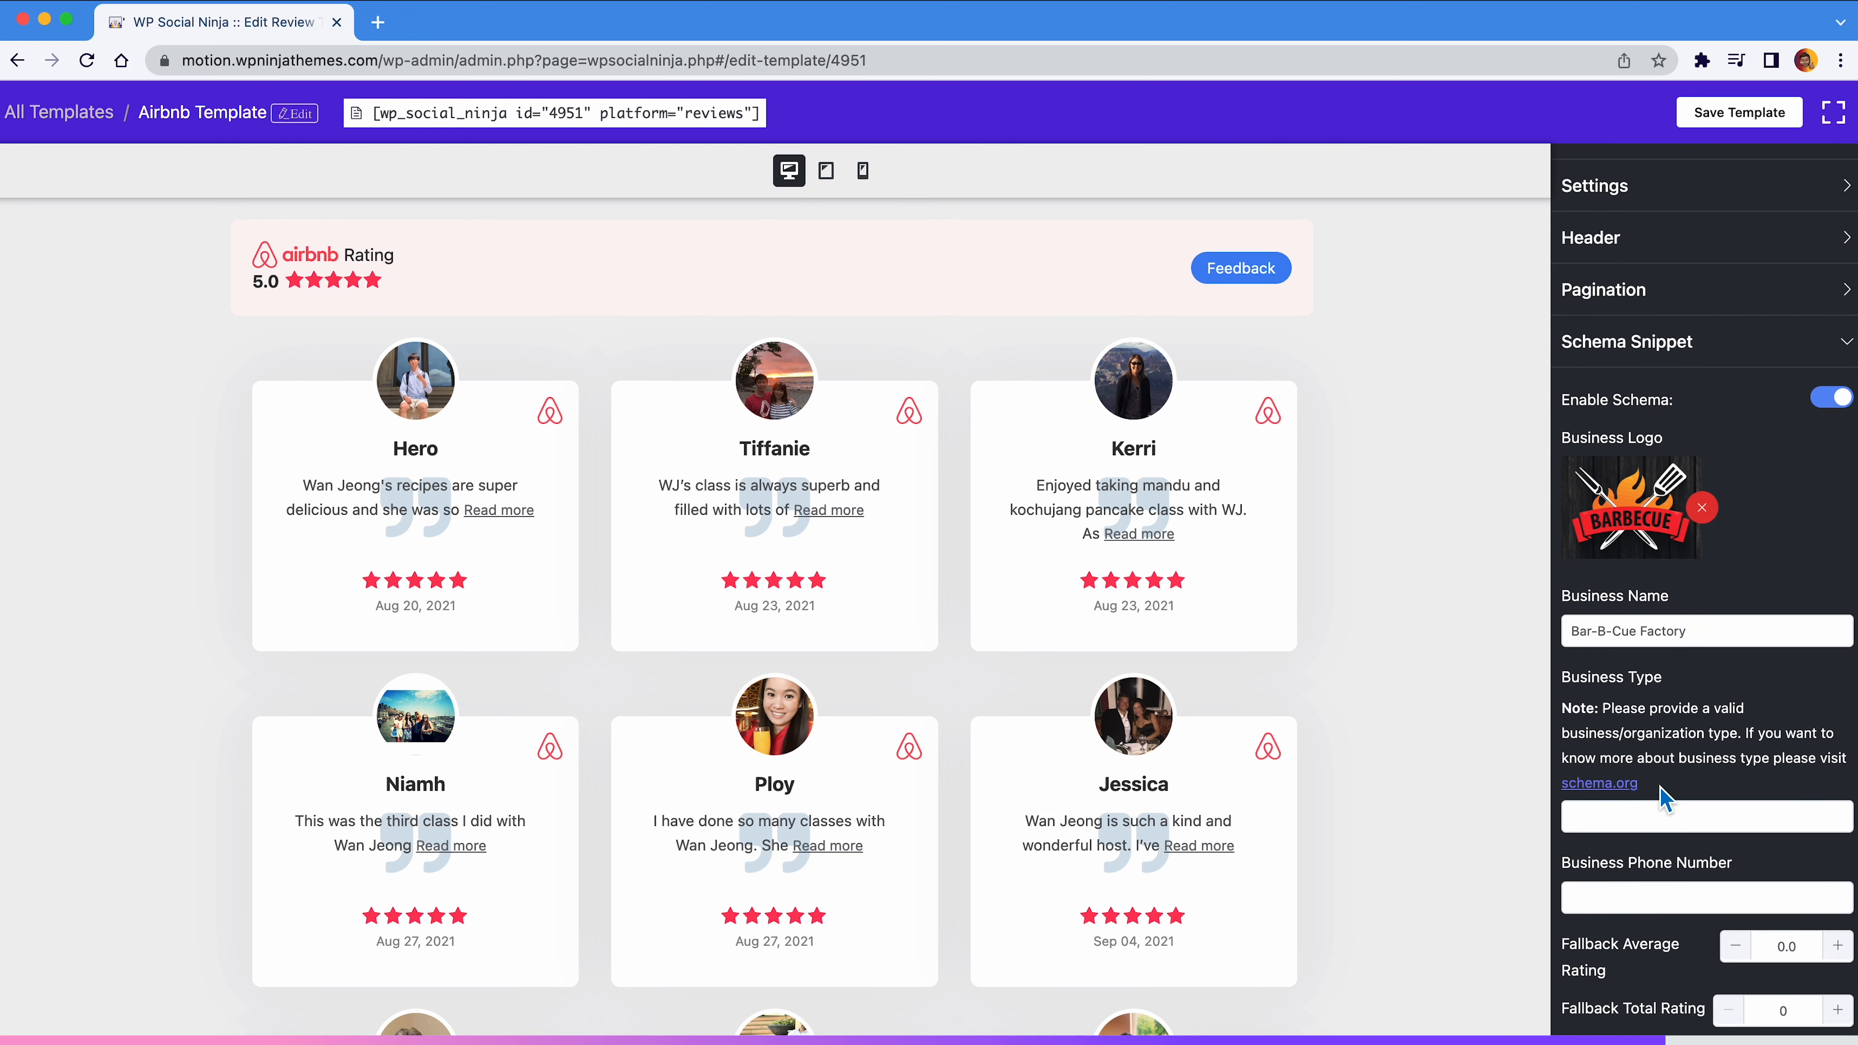
left_click(1629, 784)
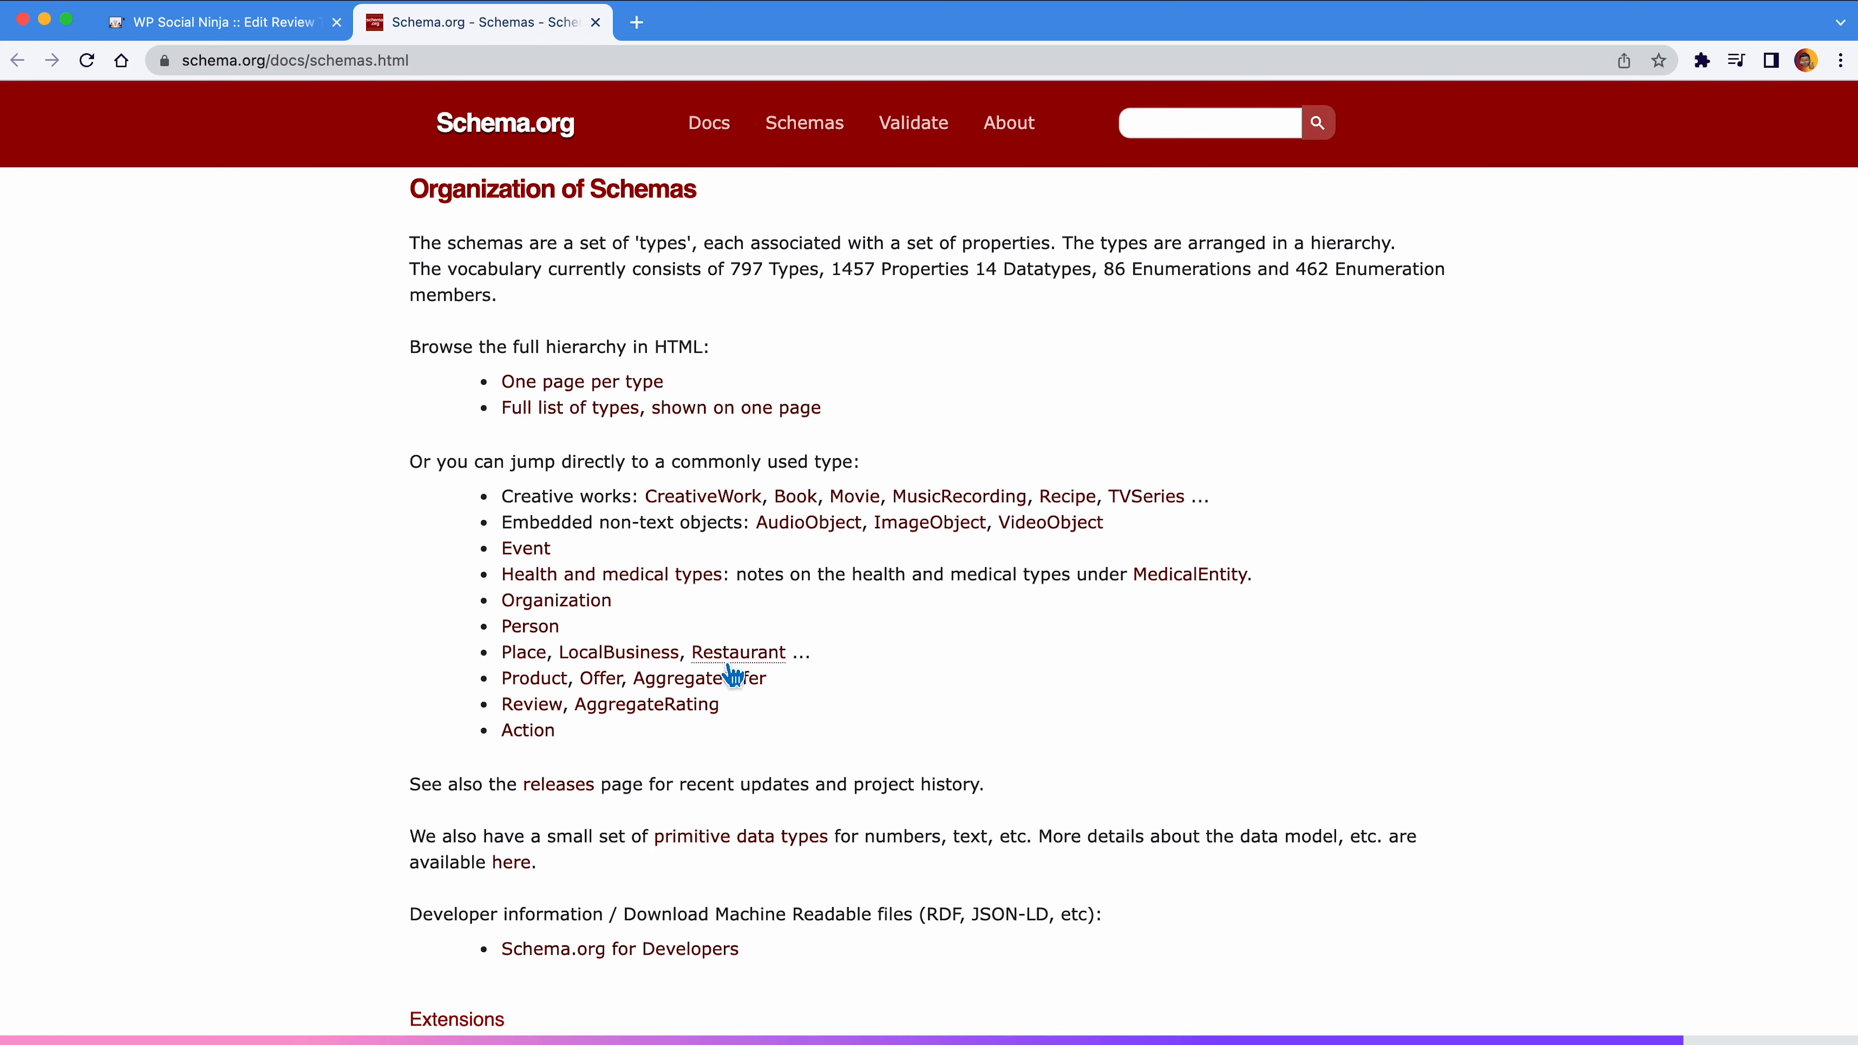
left_click(597, 23)
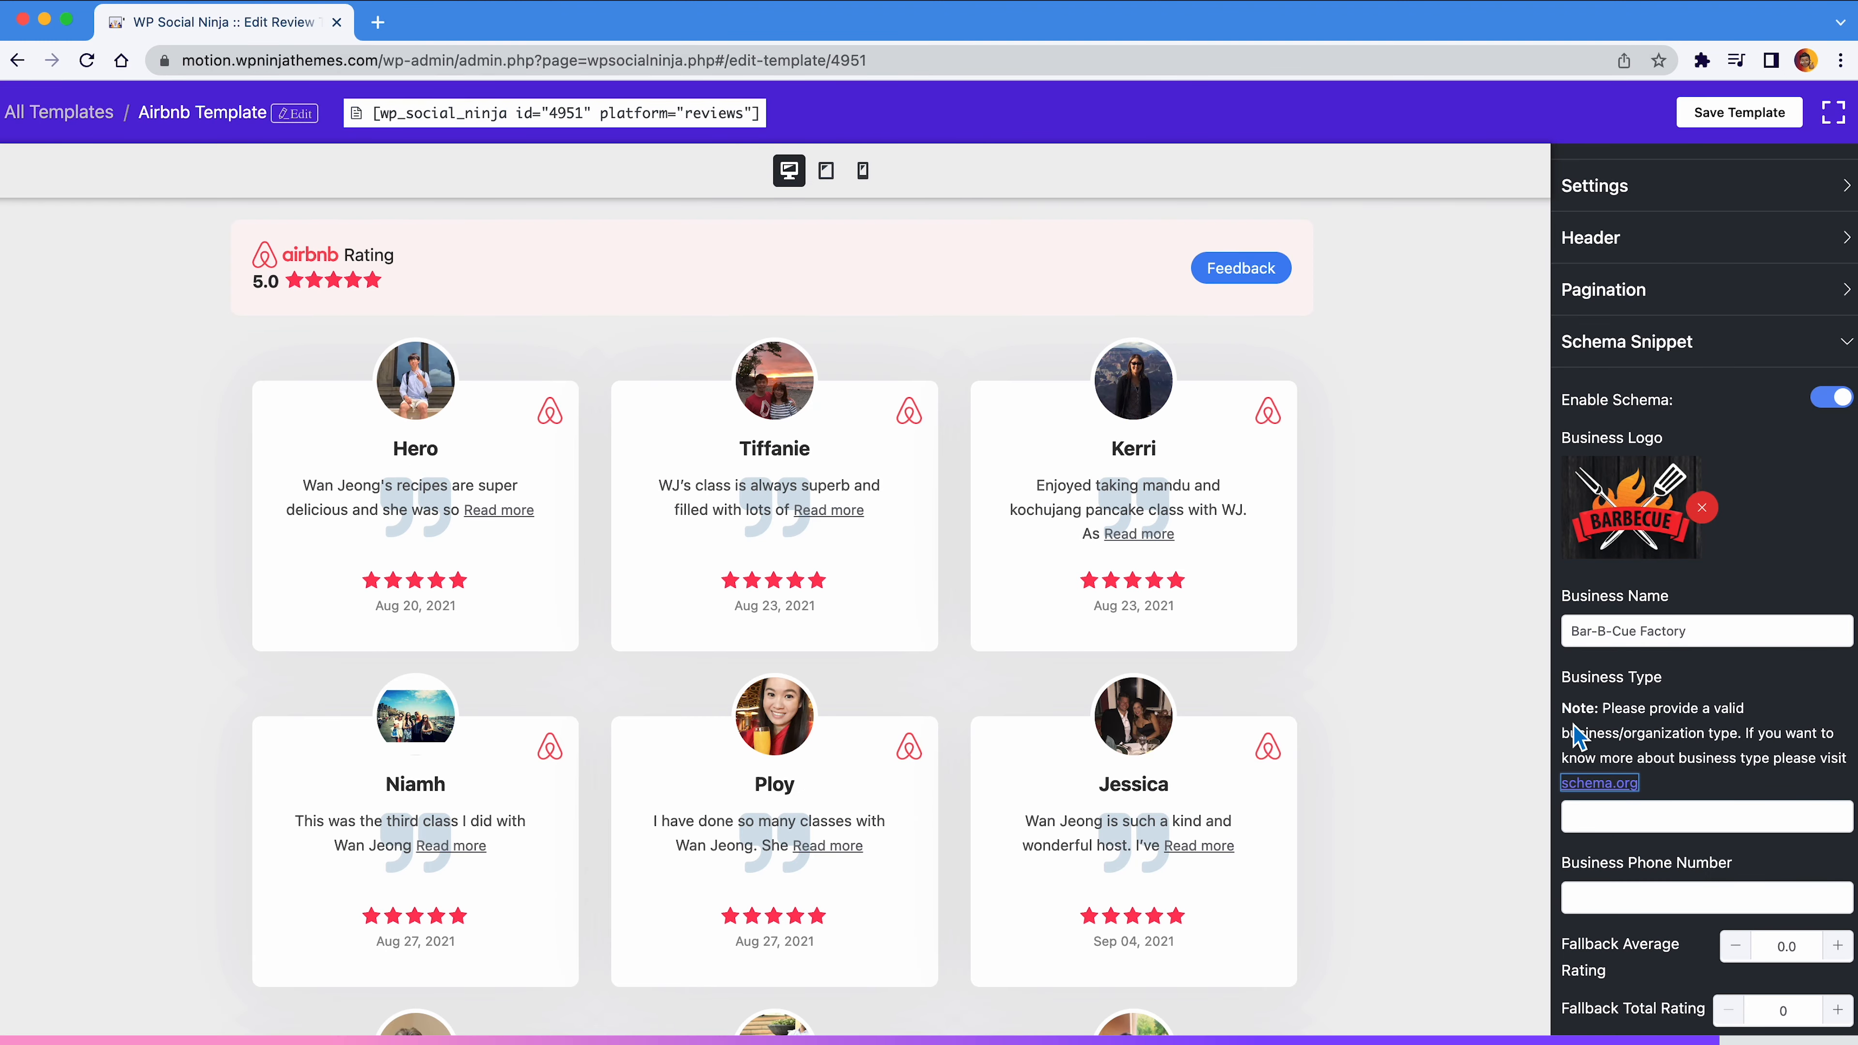
left_click(1590, 817)
type("Restaurant")
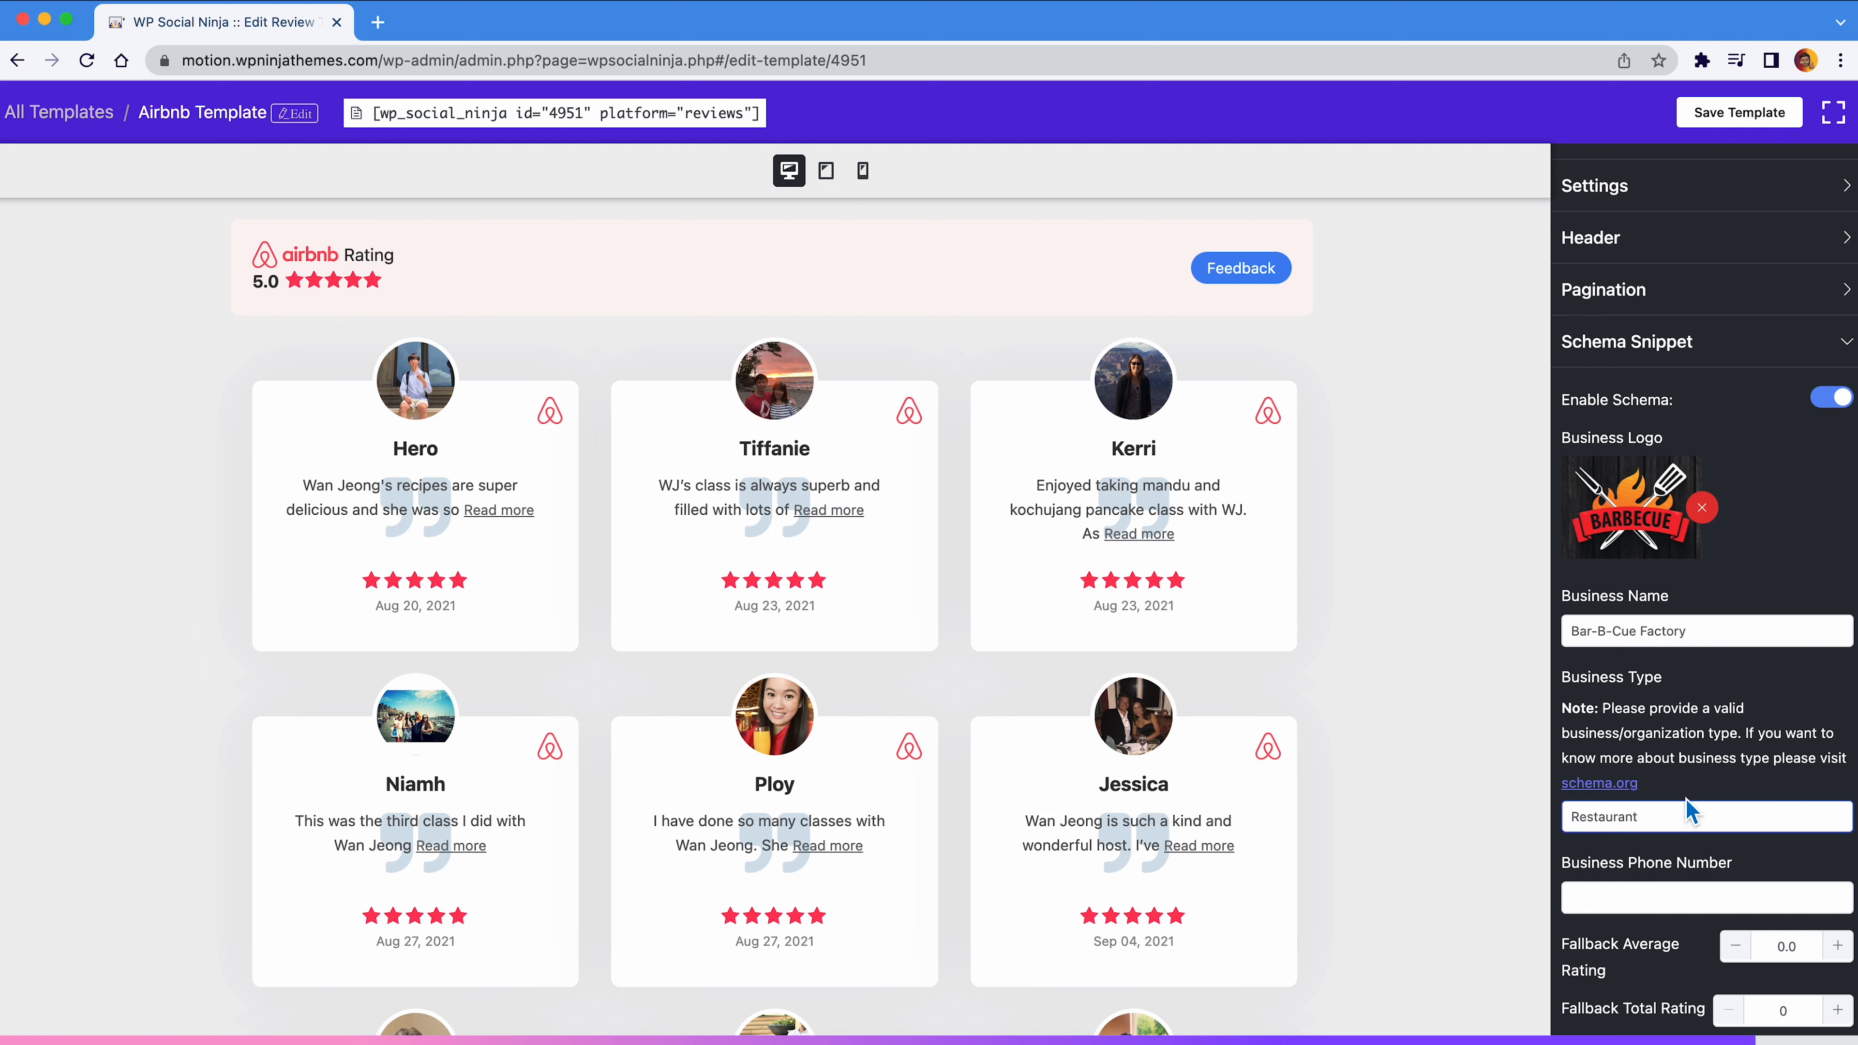
Fill in the business phone number in the schema snippet
left_click(1661, 912)
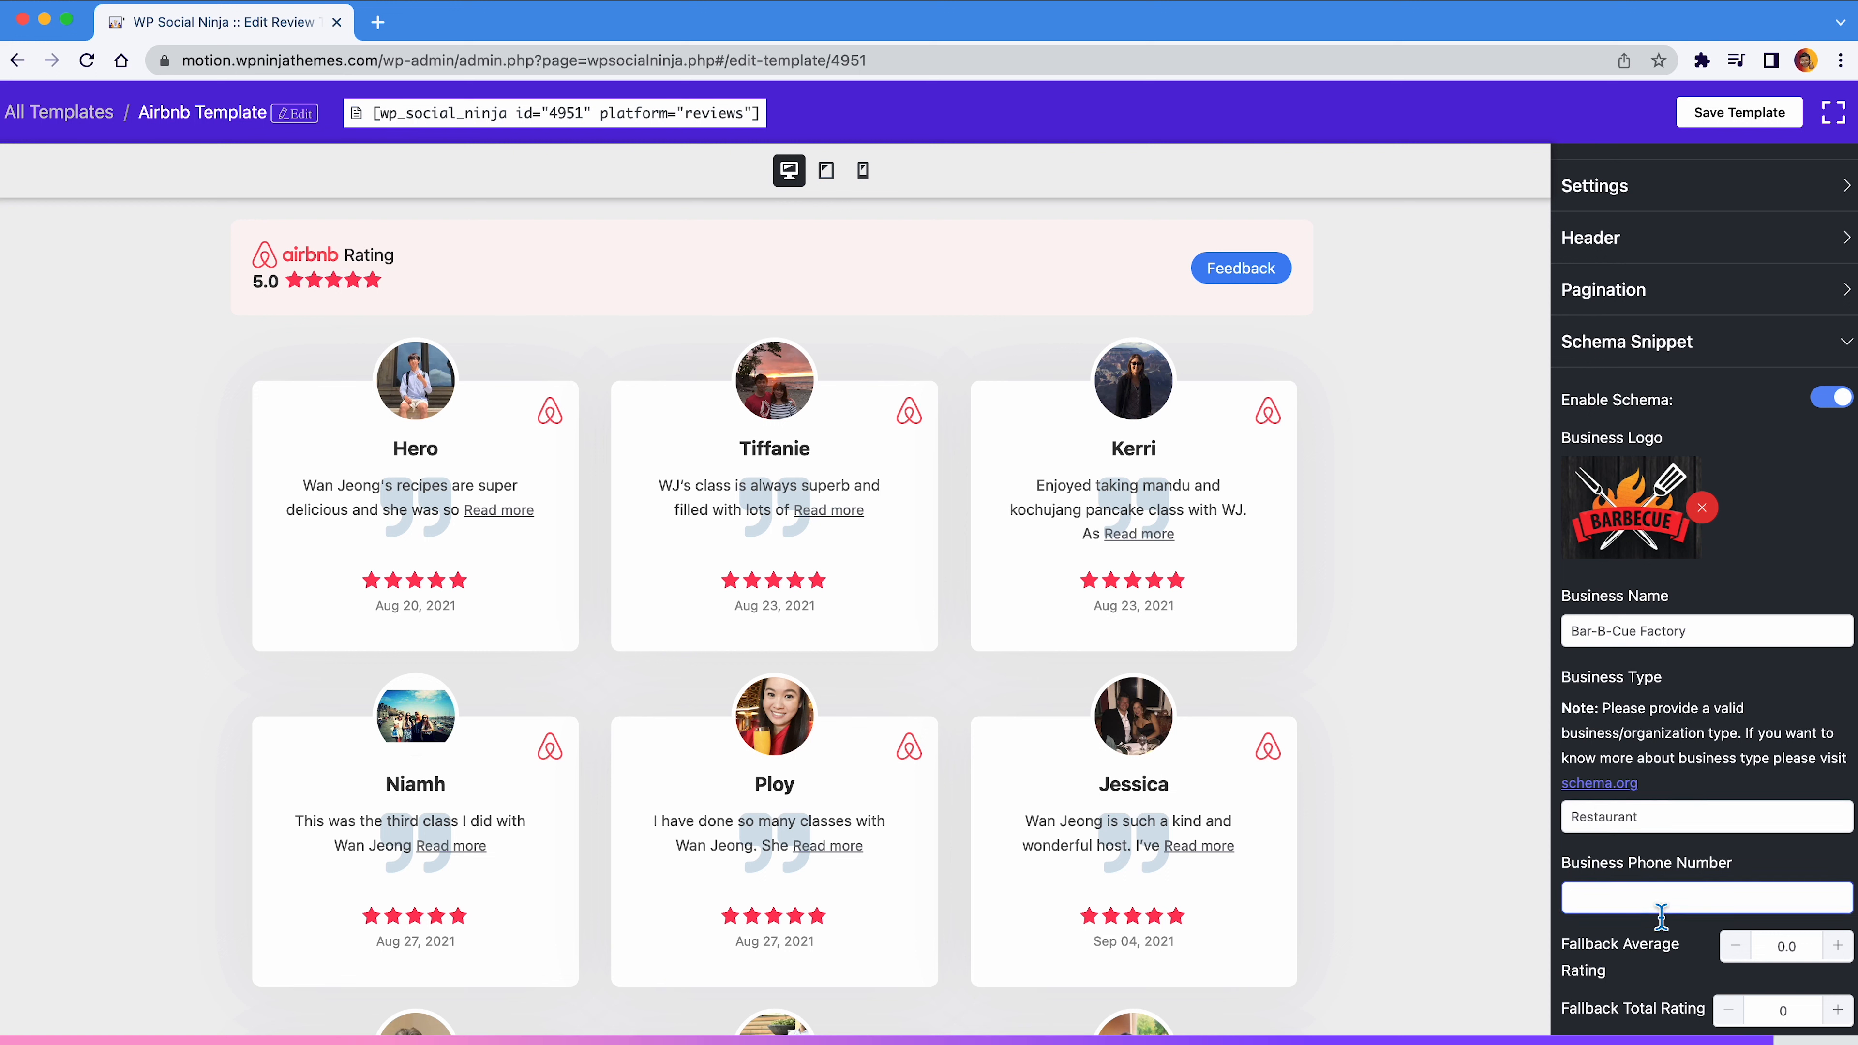
key("super+v")
Try a fallback average rating of 4, reset it to 0, and close the Schema Snippet section
double_click(1799, 946)
type("4")
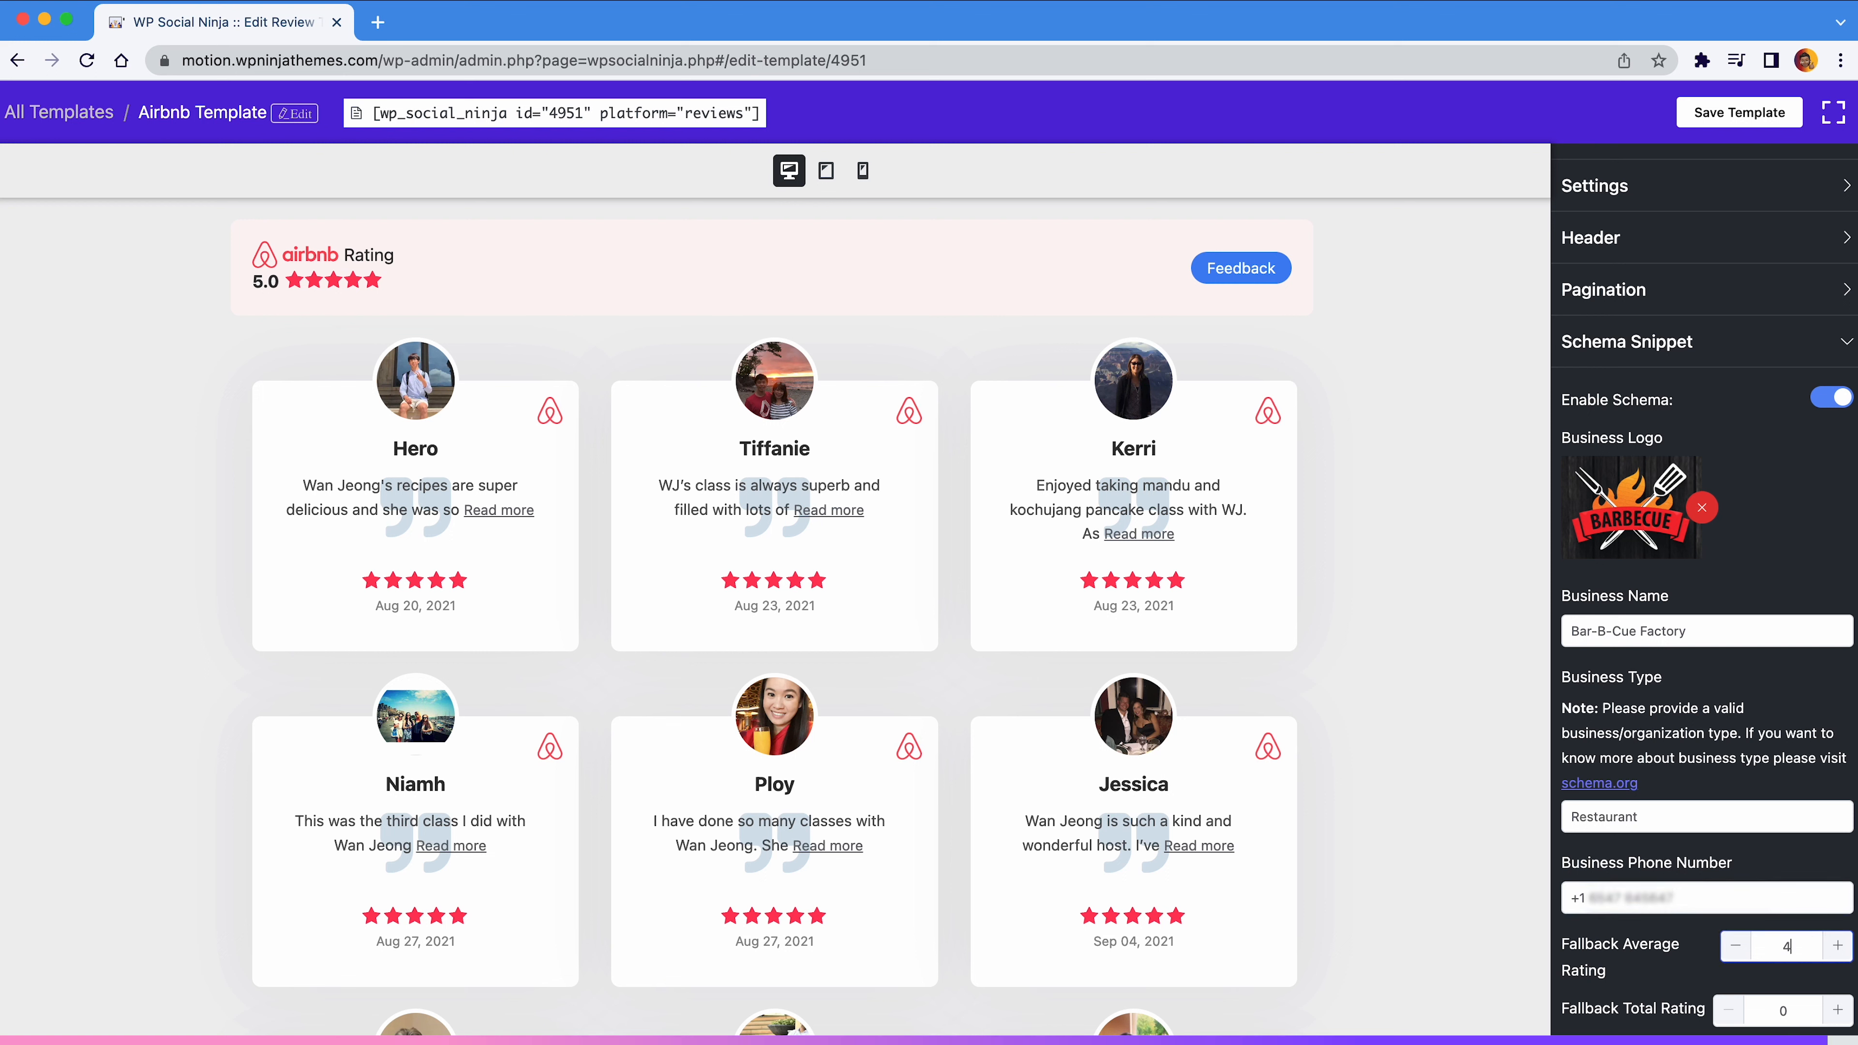
key("Tab")
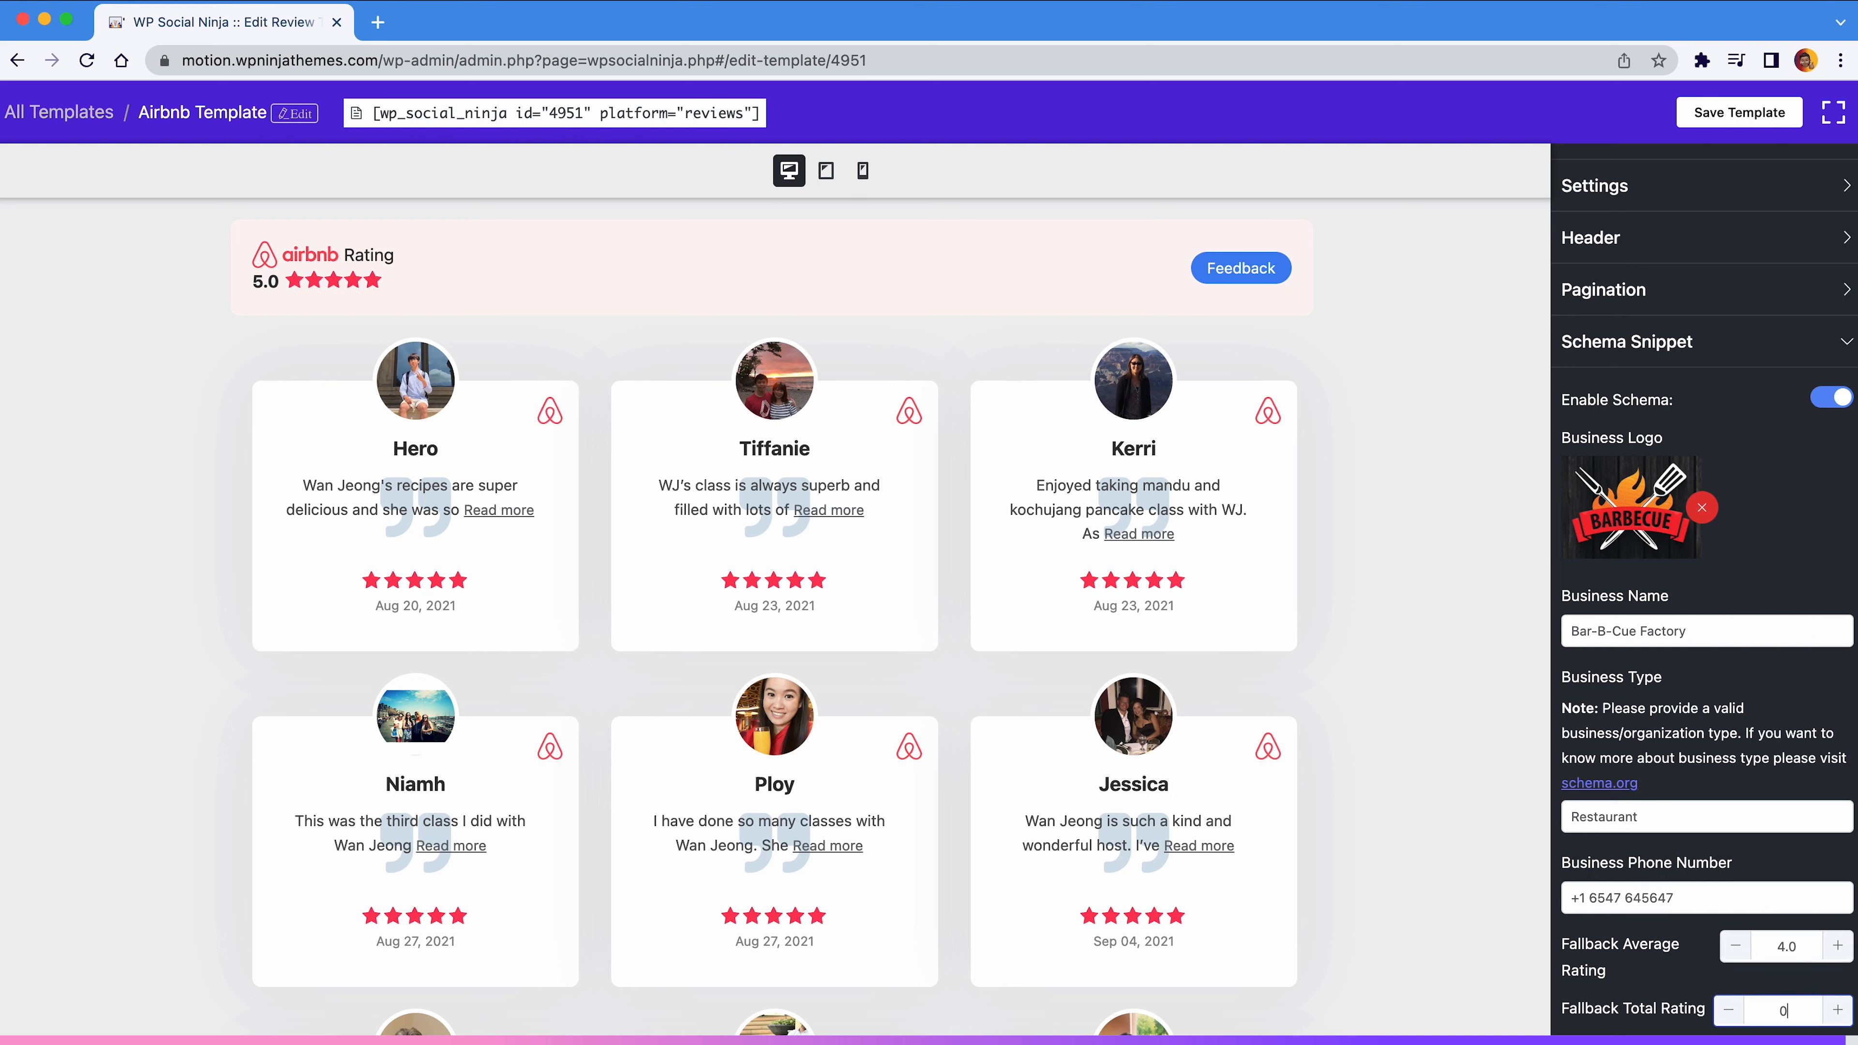
double_click(1796, 948)
type("0")
left_click(1738, 539)
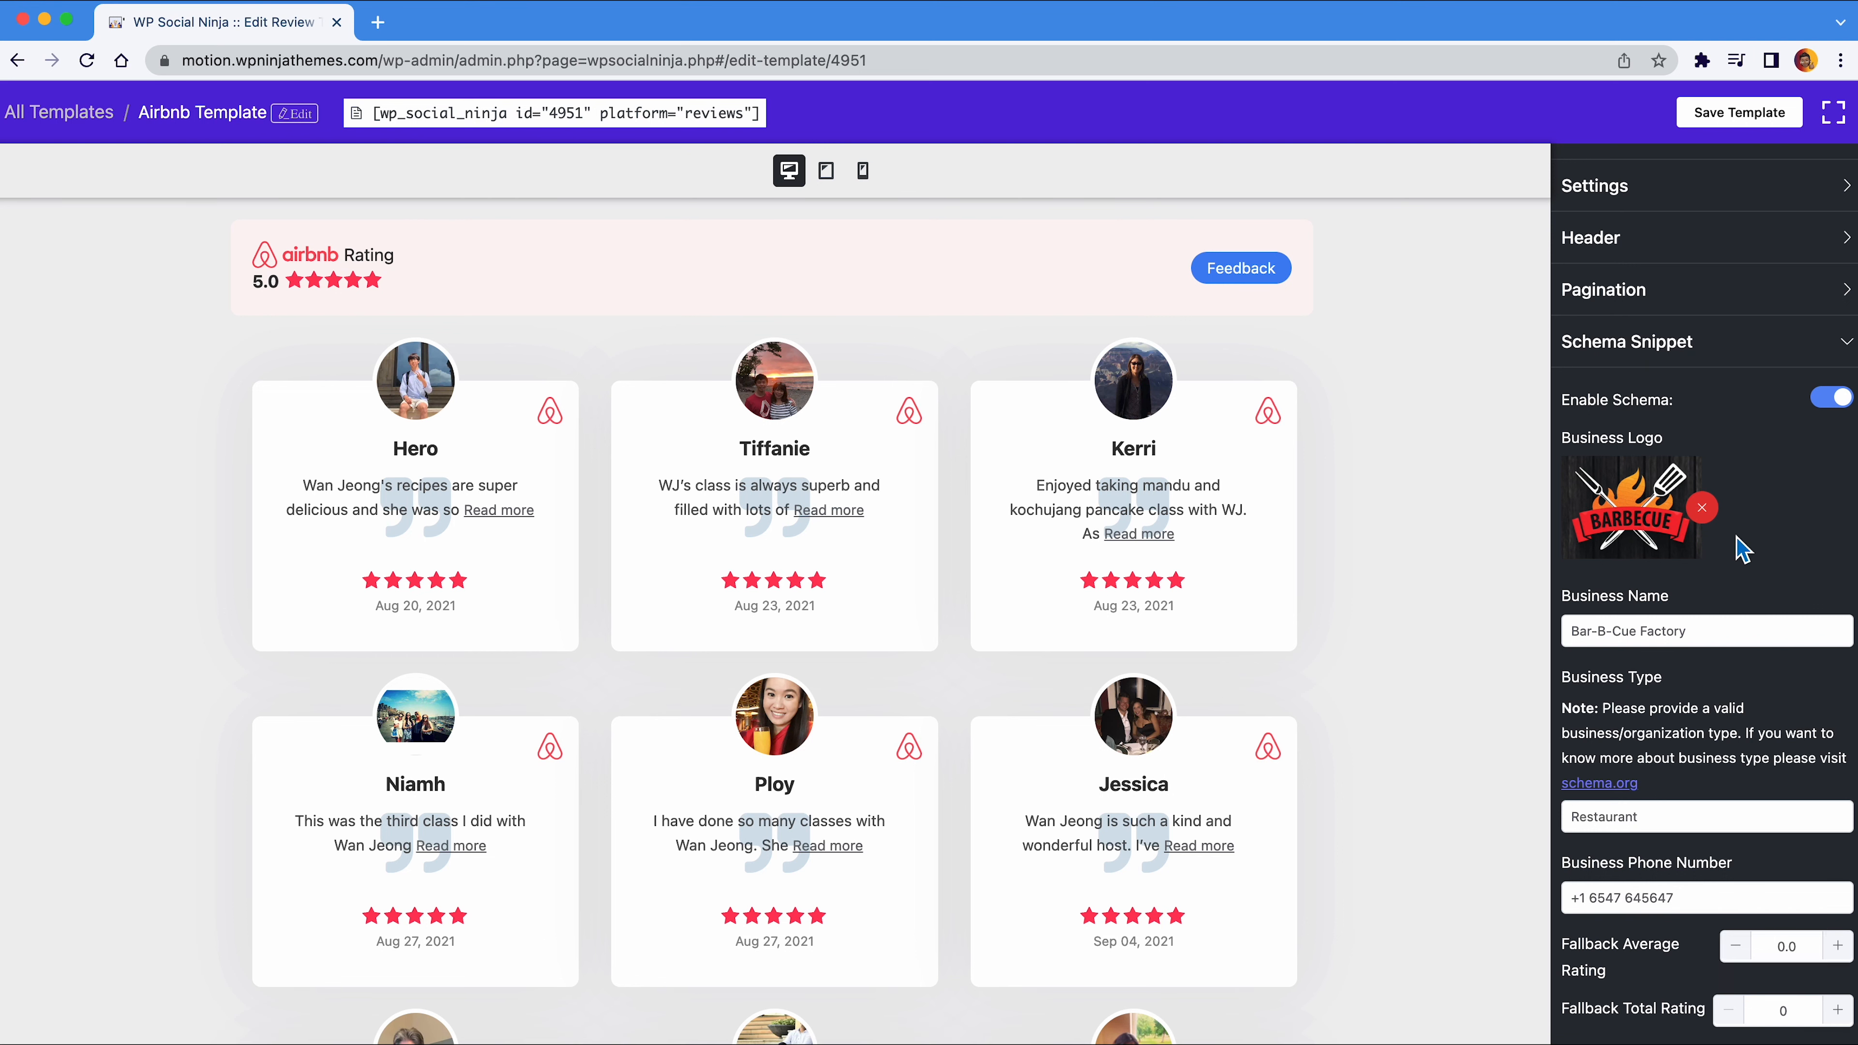
left_click(1710, 360)
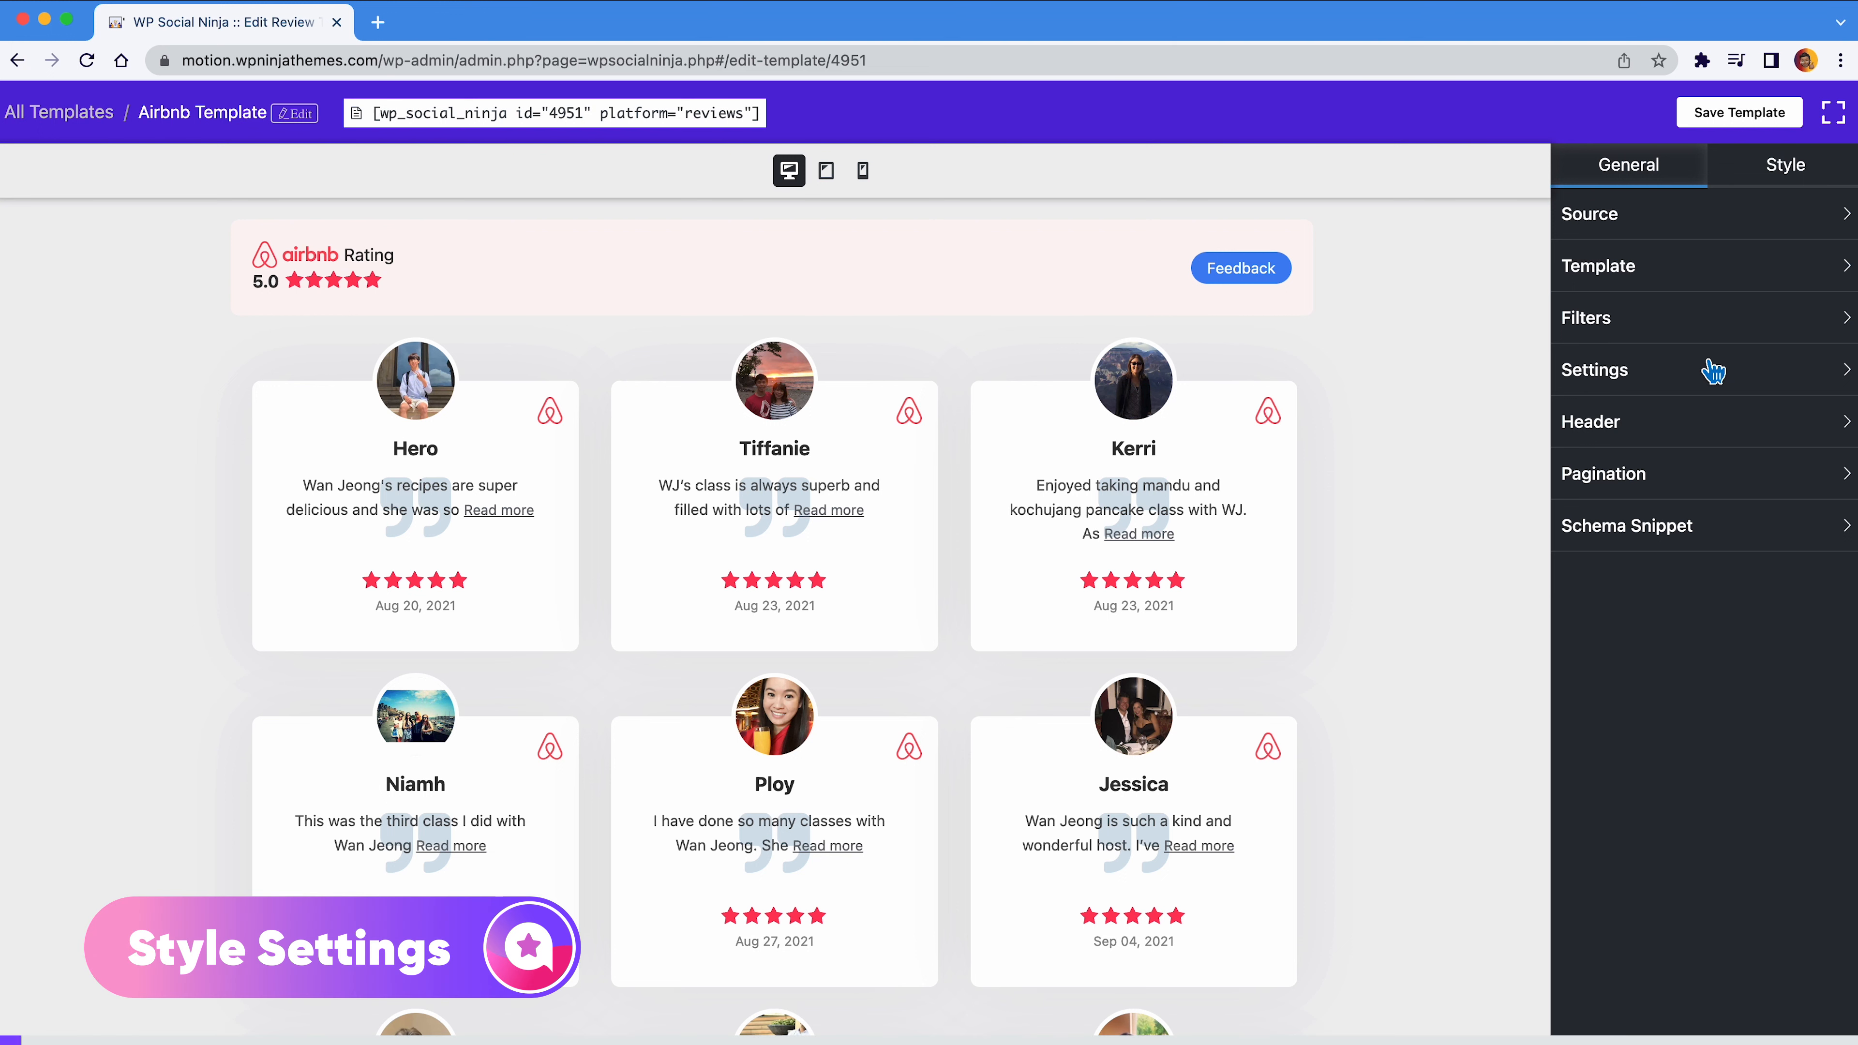
Enable custom styling for the template and open the header's style options
left_click(1770, 176)
left_click(1830, 211)
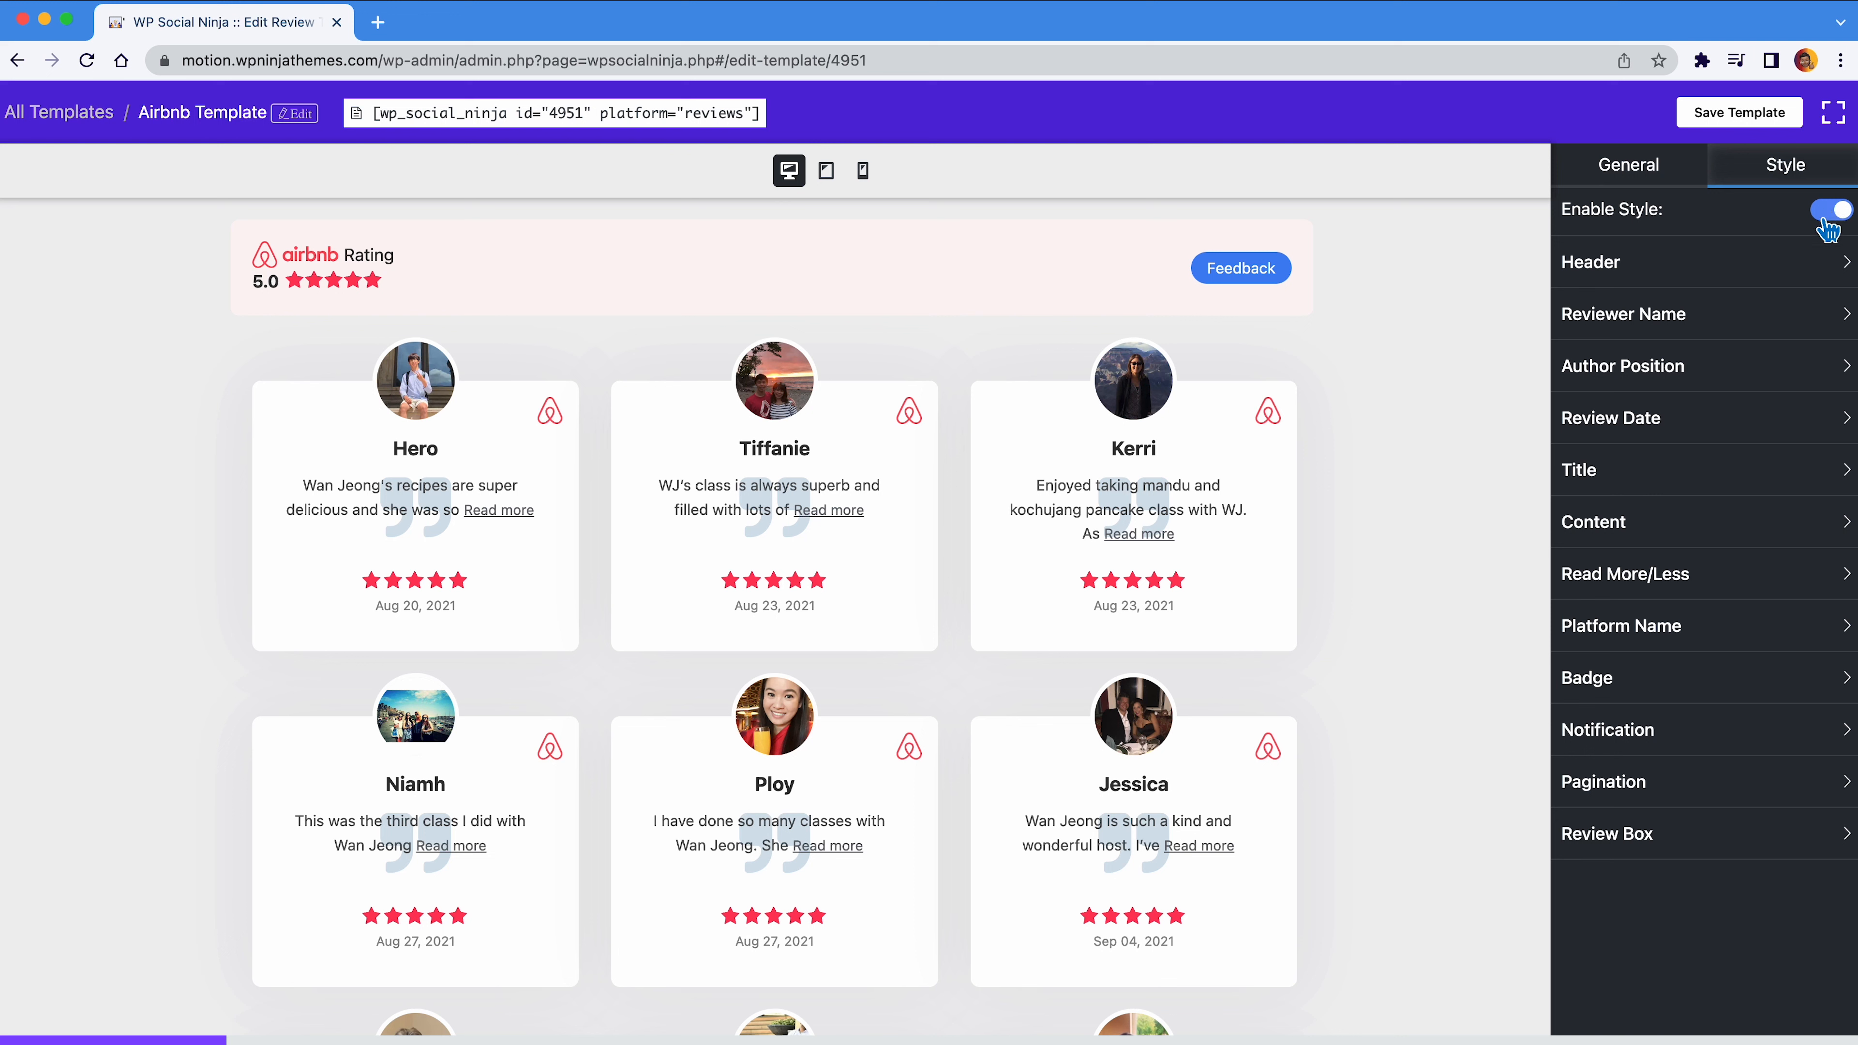
left_click(1802, 265)
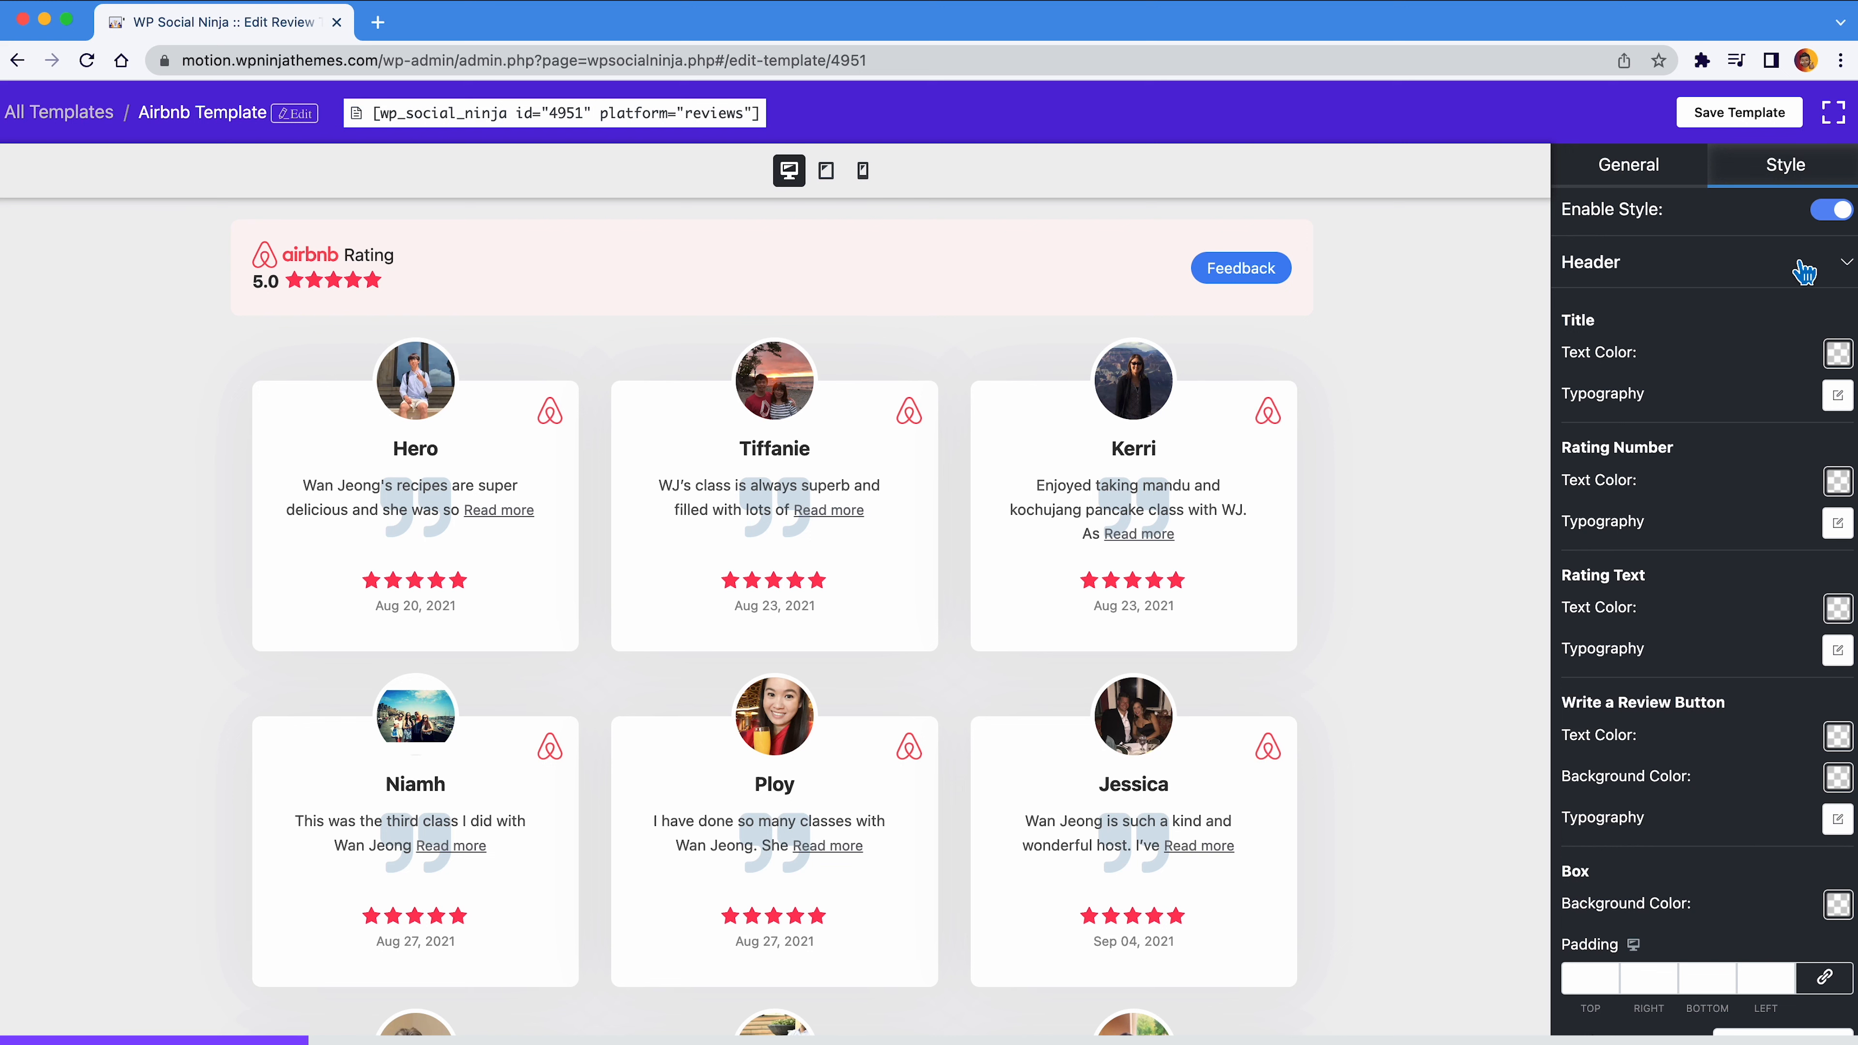
Set the header title's text color to the near-white #FFF8F8
left_click(1838, 353)
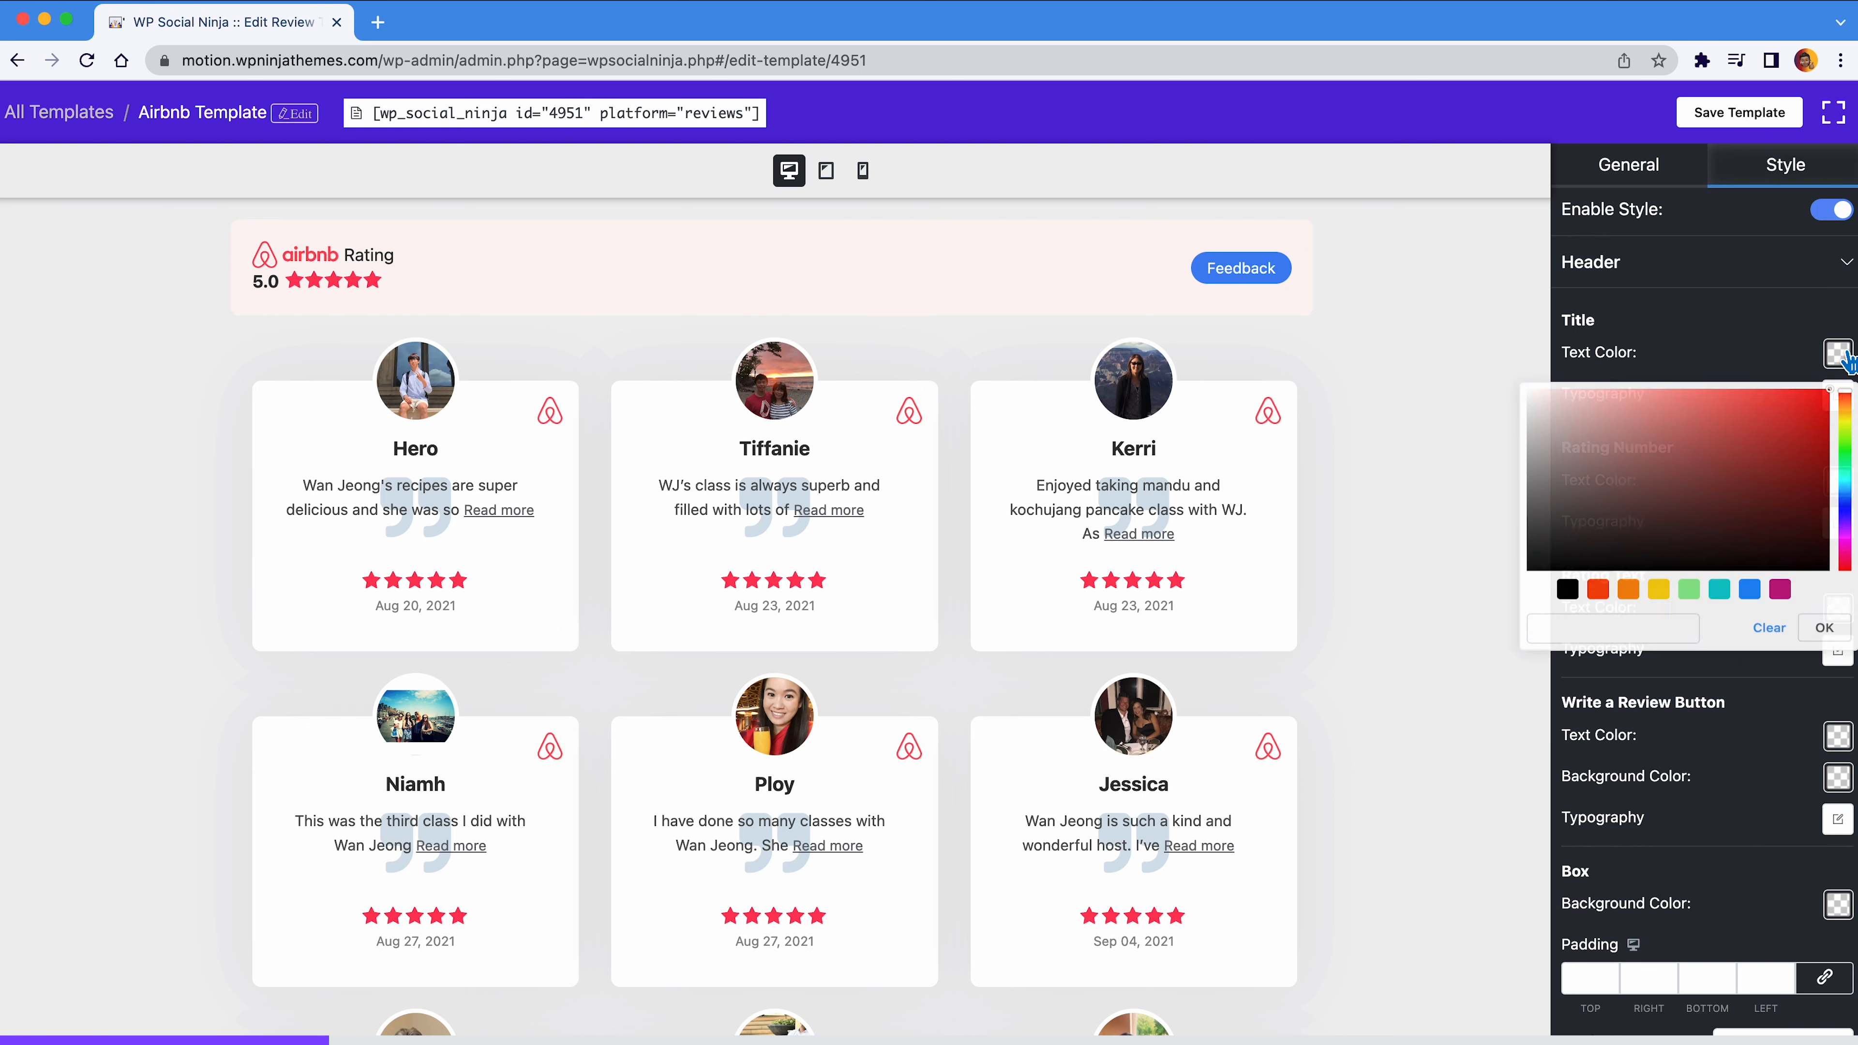
left_click(1583, 617)
left_click(1536, 390)
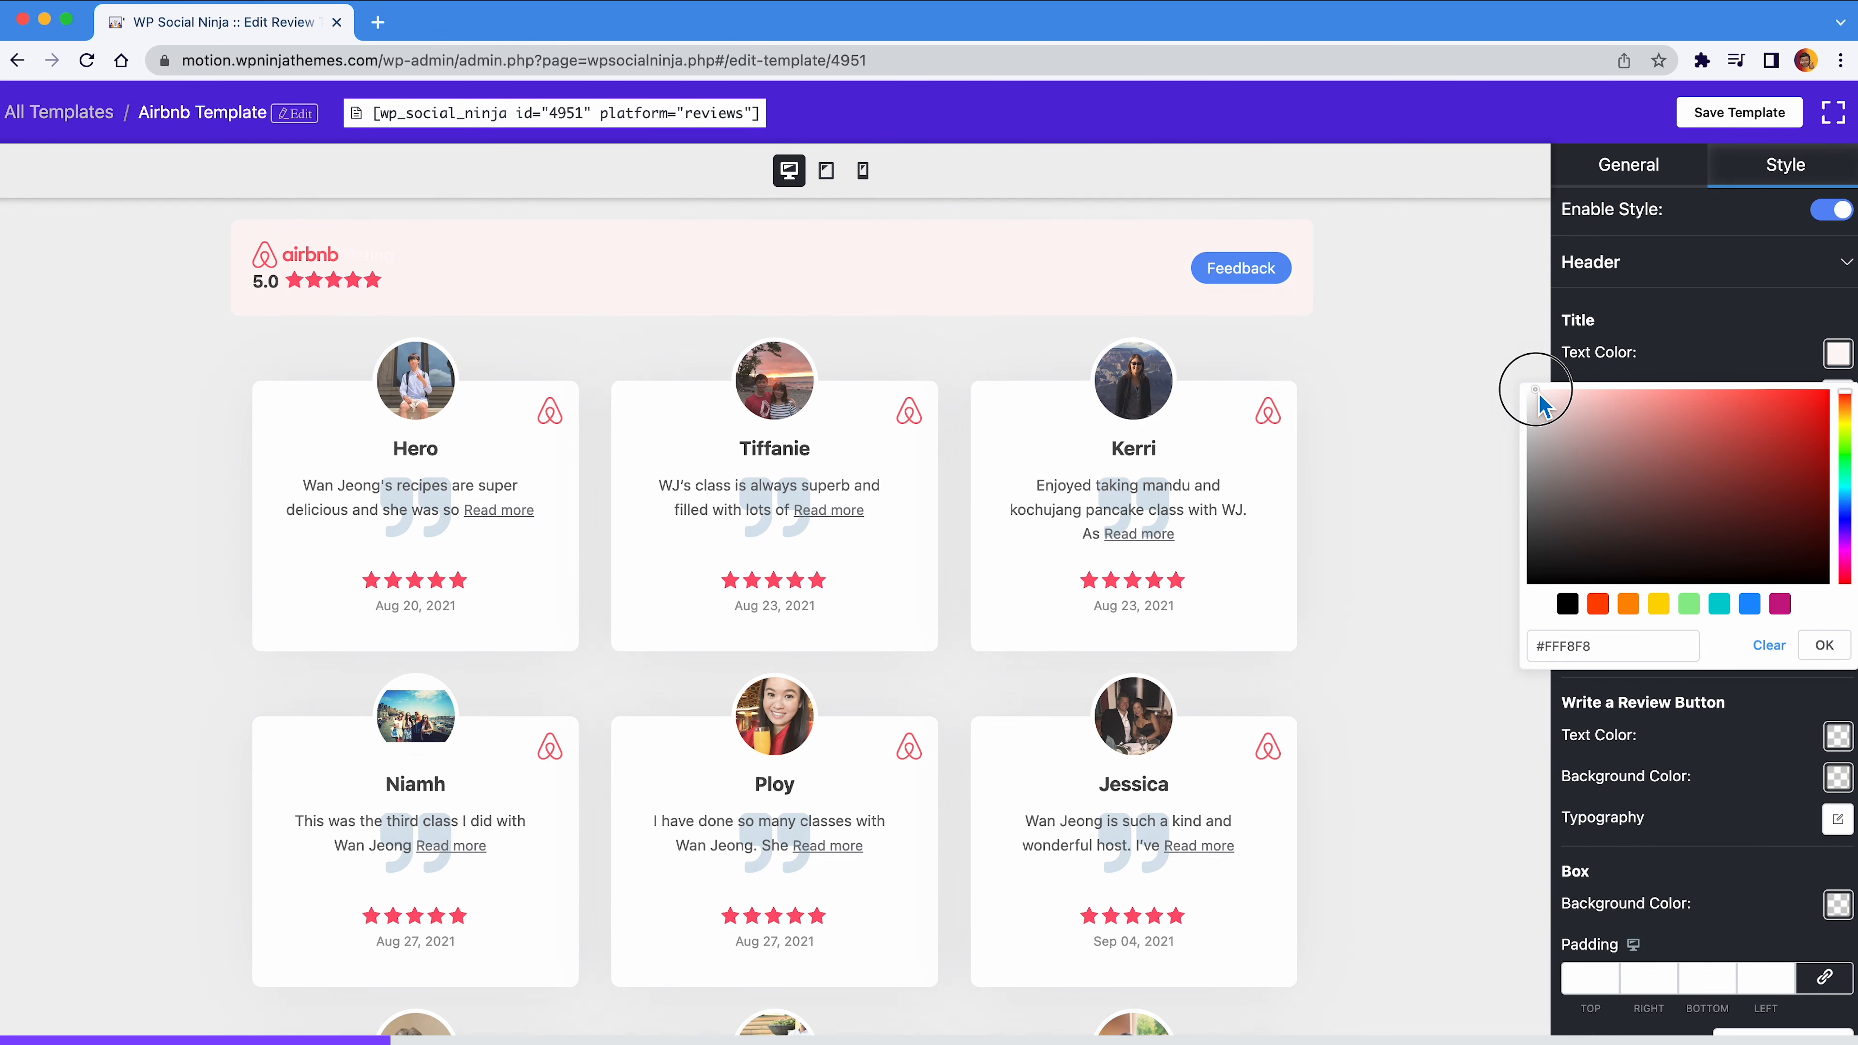
left_click(1817, 647)
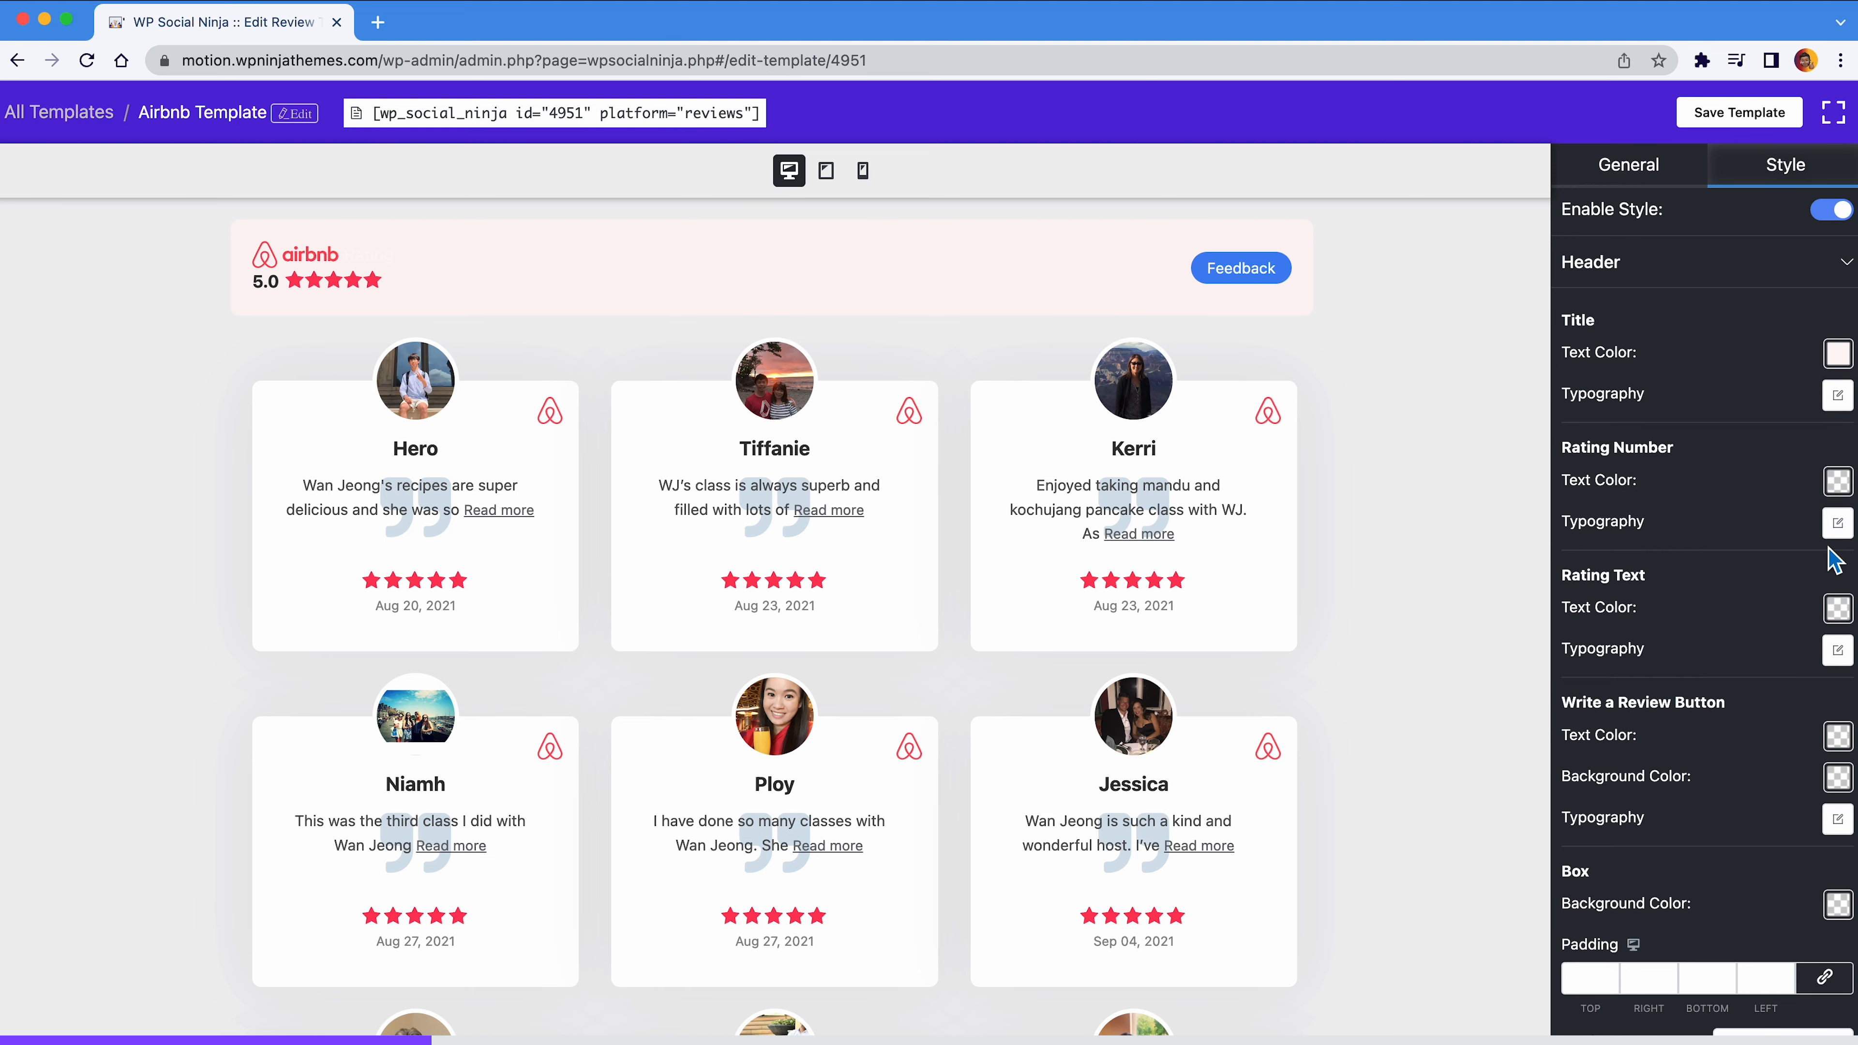
Set the header title's typography decoration to Underline
left_click(1838, 396)
left_click(1774, 432)
left_click(1776, 438)
left_click(1783, 477)
left_click(1756, 565)
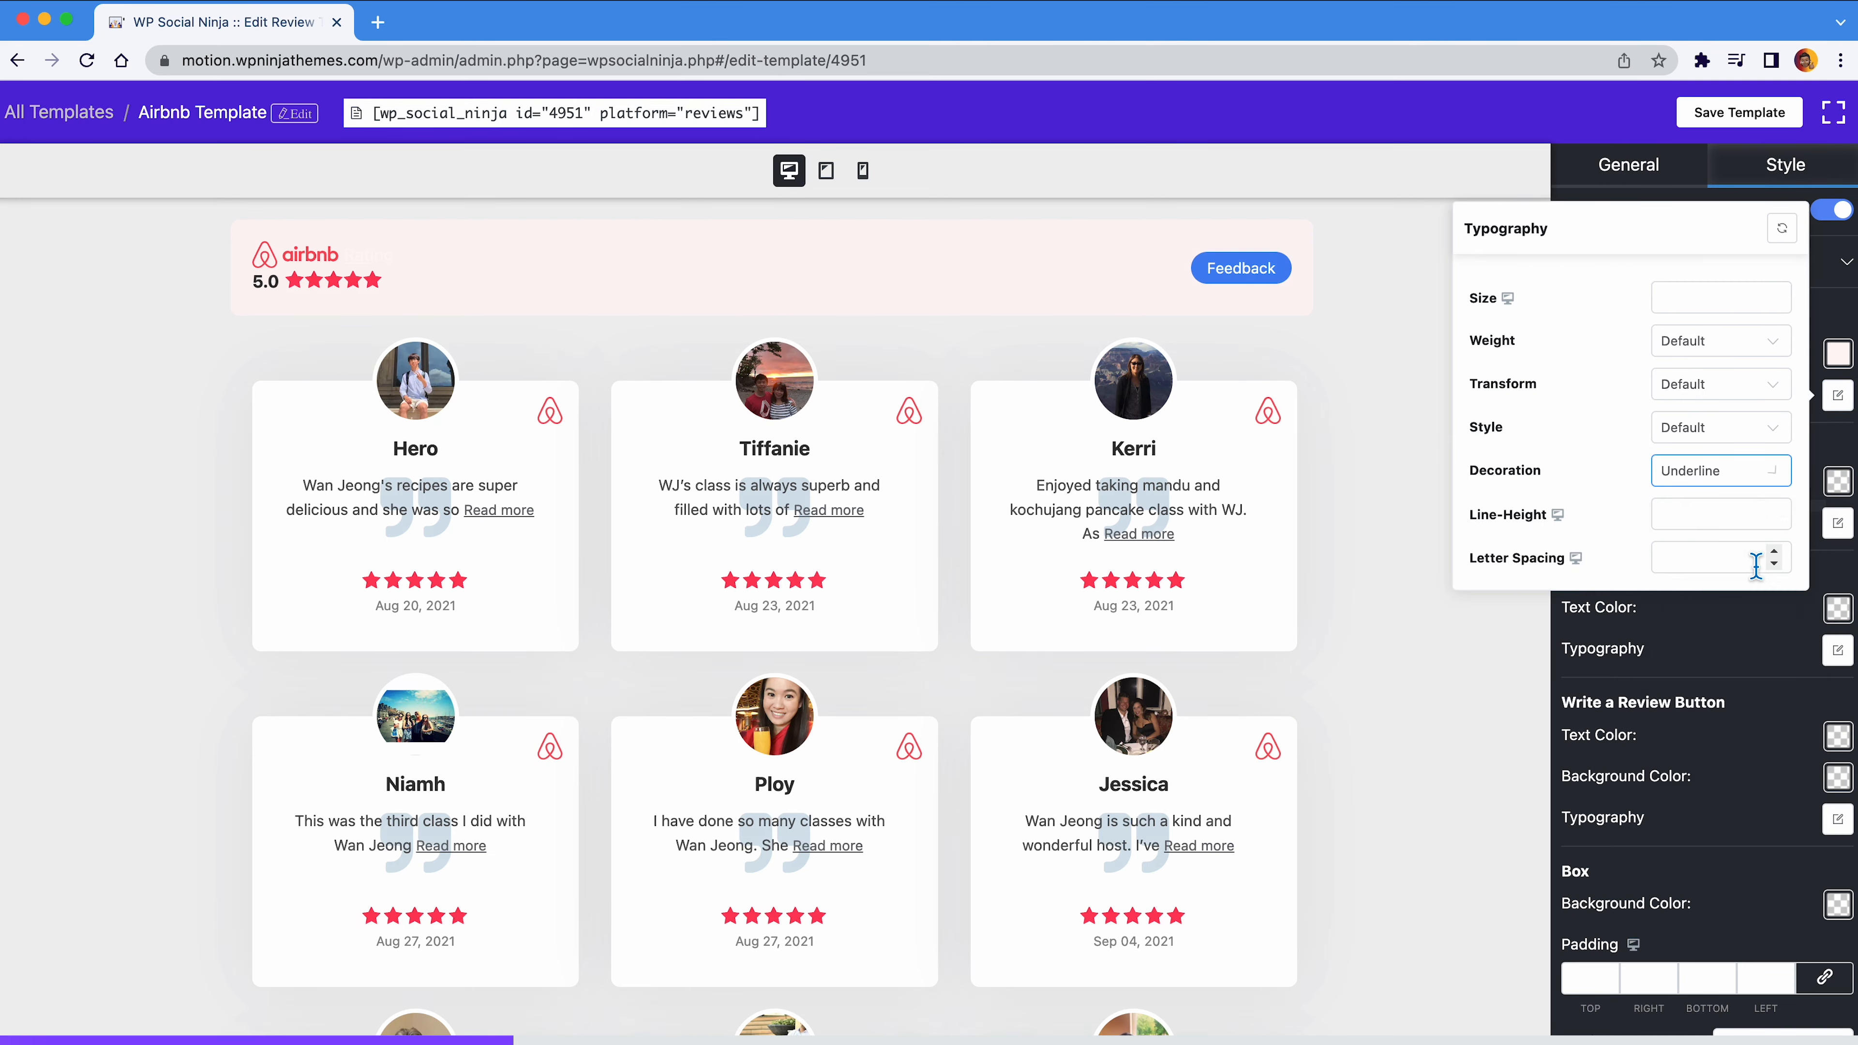
left_click(1770, 623)
Set the header box's background color to black
left_click(1838, 906)
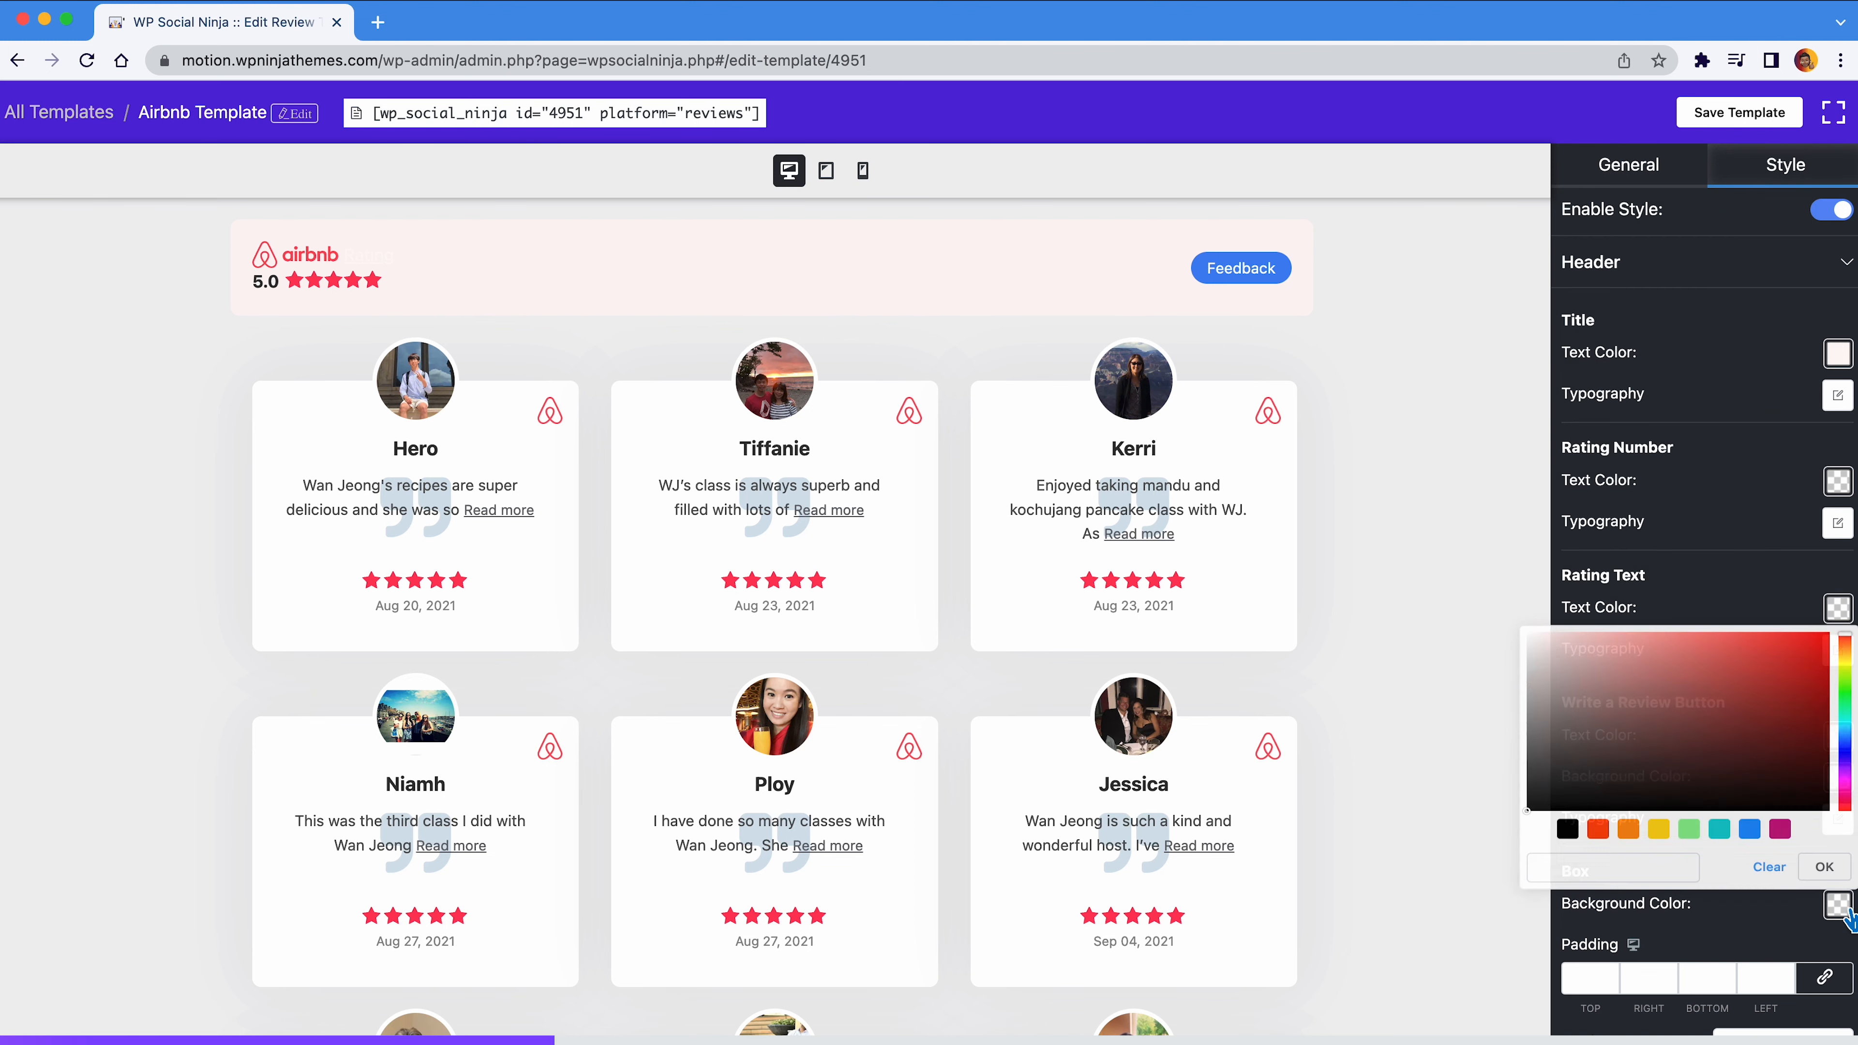
left_click(1568, 824)
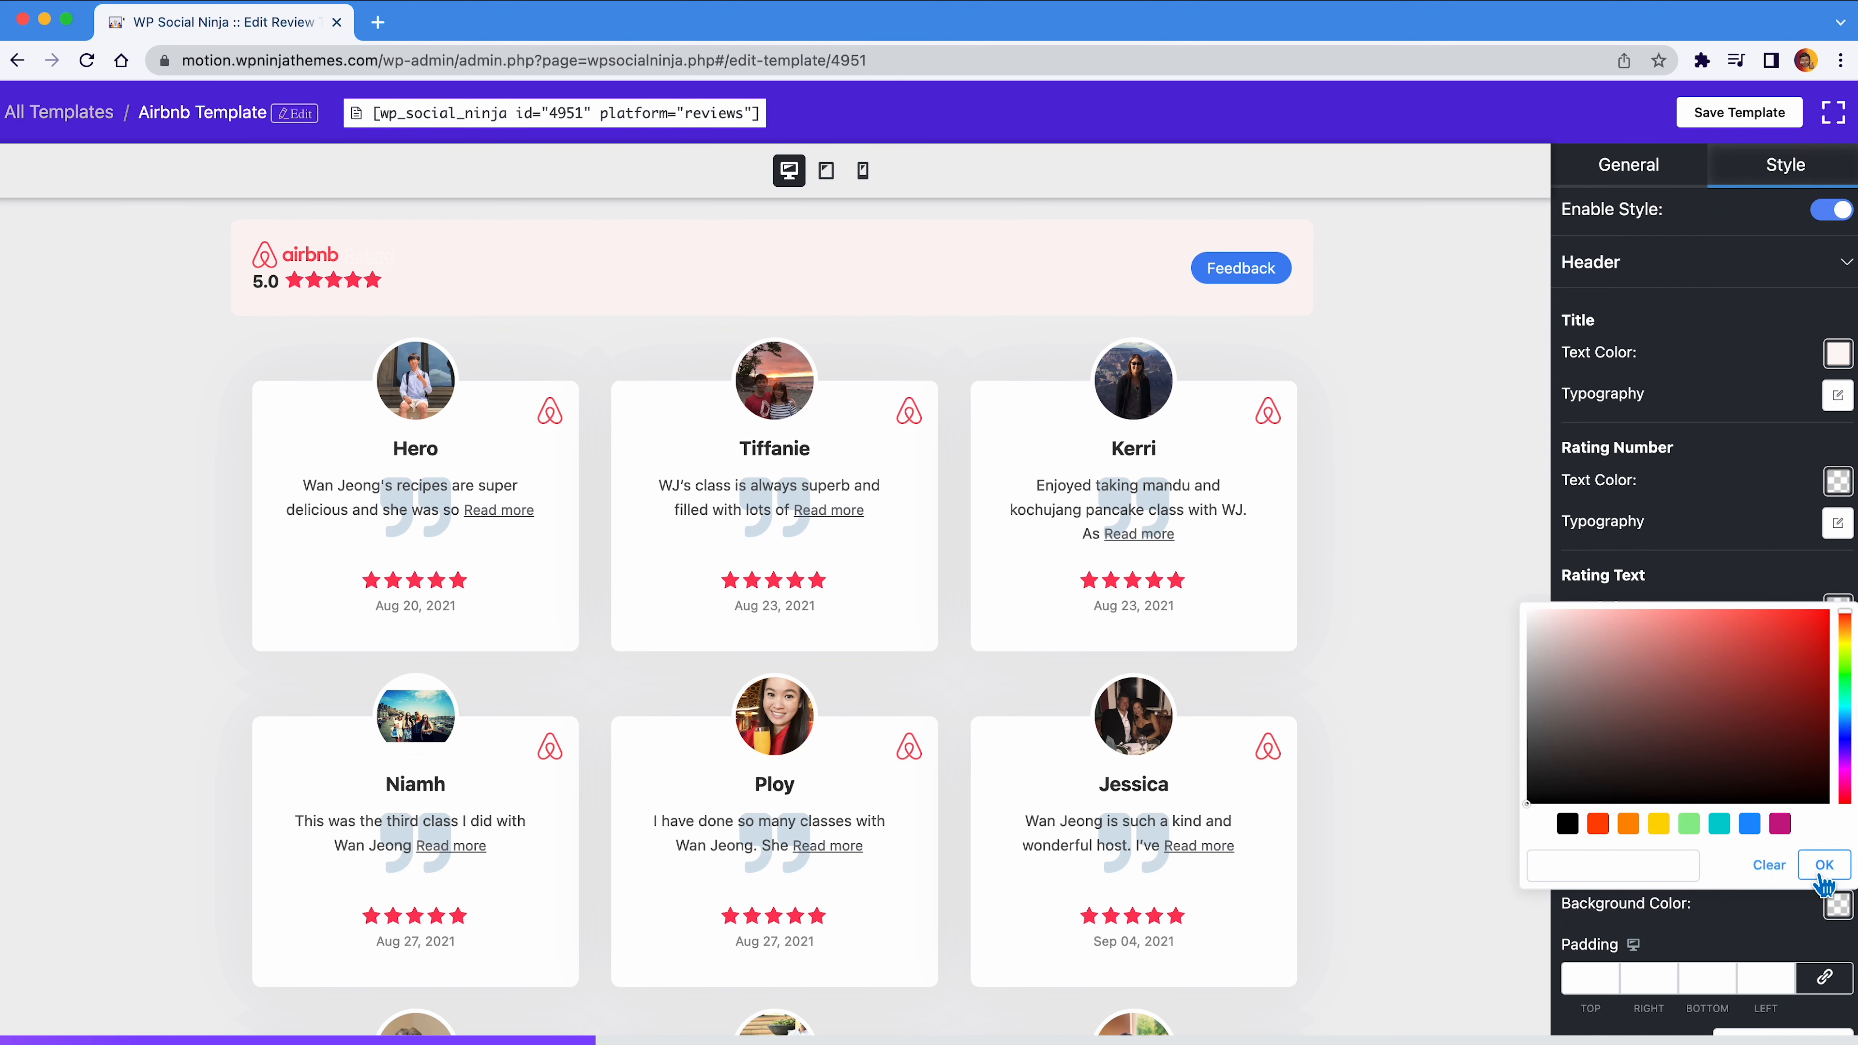
left_click(1823, 864)
Set the header rating number's text color to the near-white #FFF6F6
left_click(1837, 481)
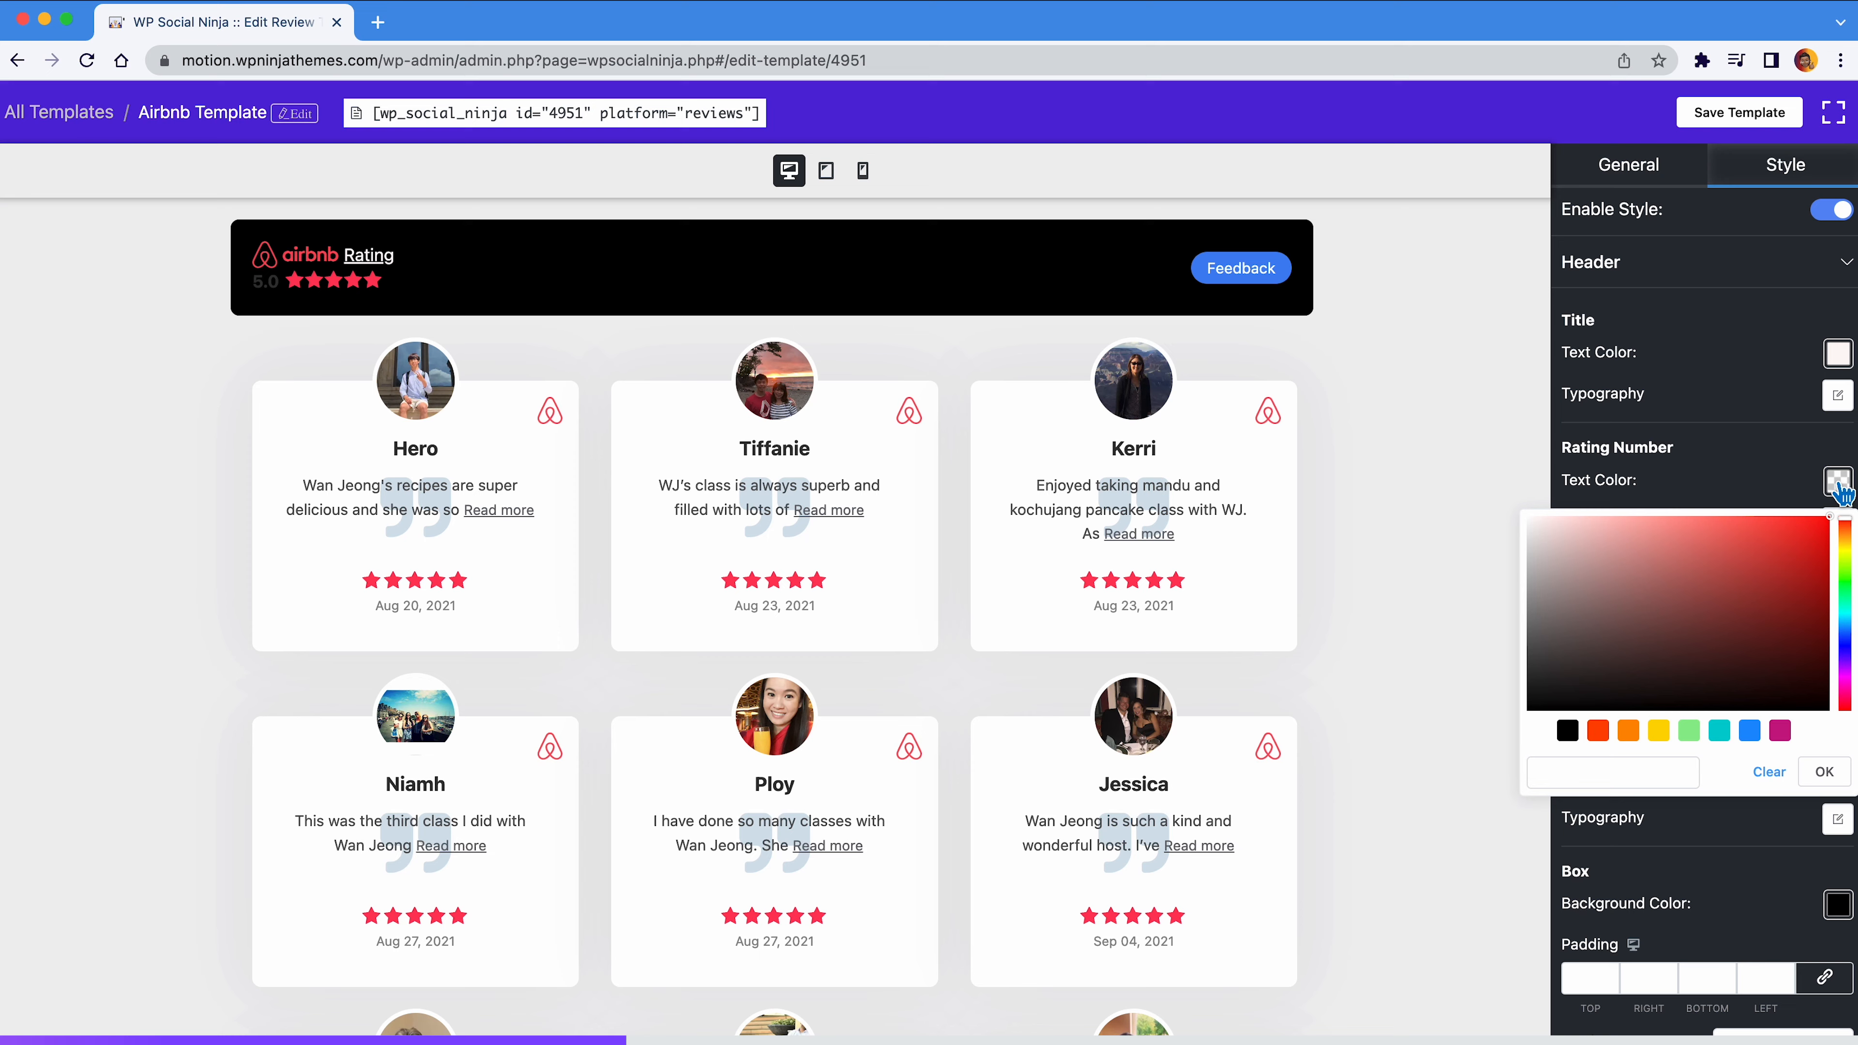
left_click(1534, 518)
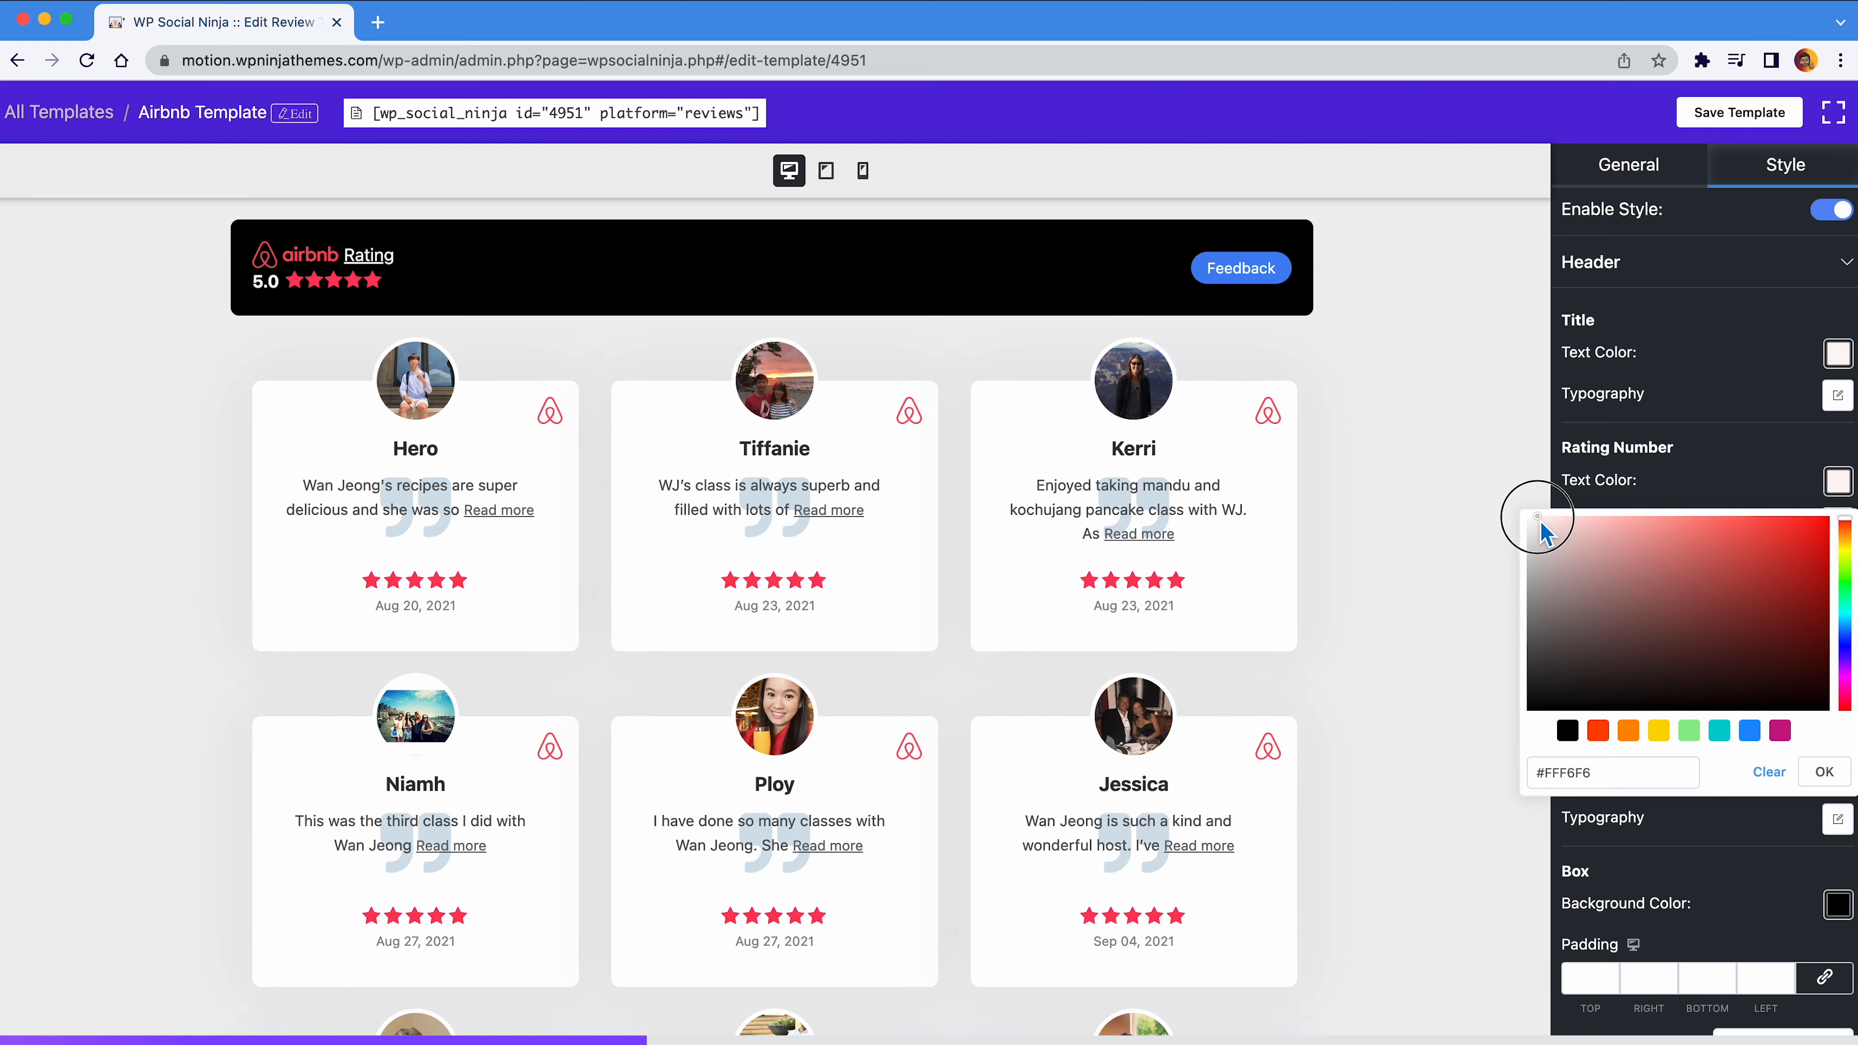
left_click(1823, 772)
Set the Write a Review button's background color to the green #73F14D
left_click(1838, 777)
left_click(1613, 737)
key("ctrl+v")
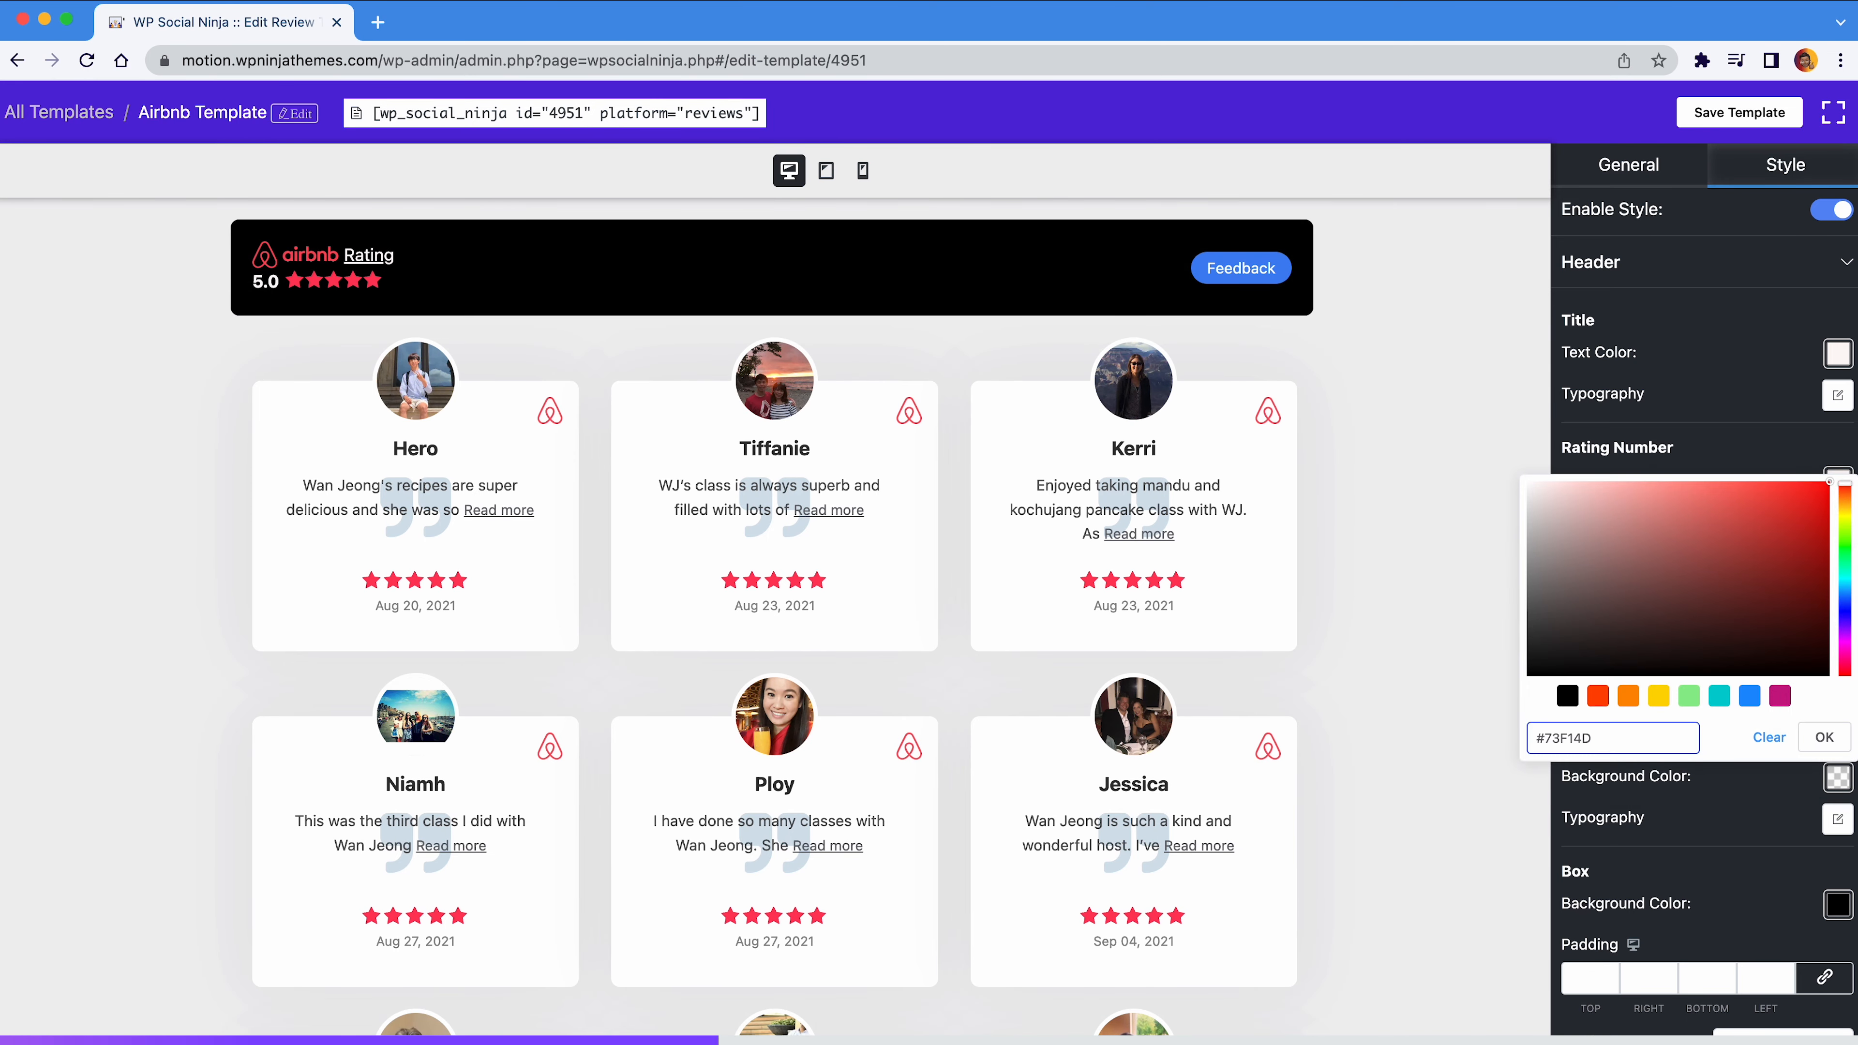
left_click(1823, 737)
Set the Write a Review button's text color to black
left_click(1837, 735)
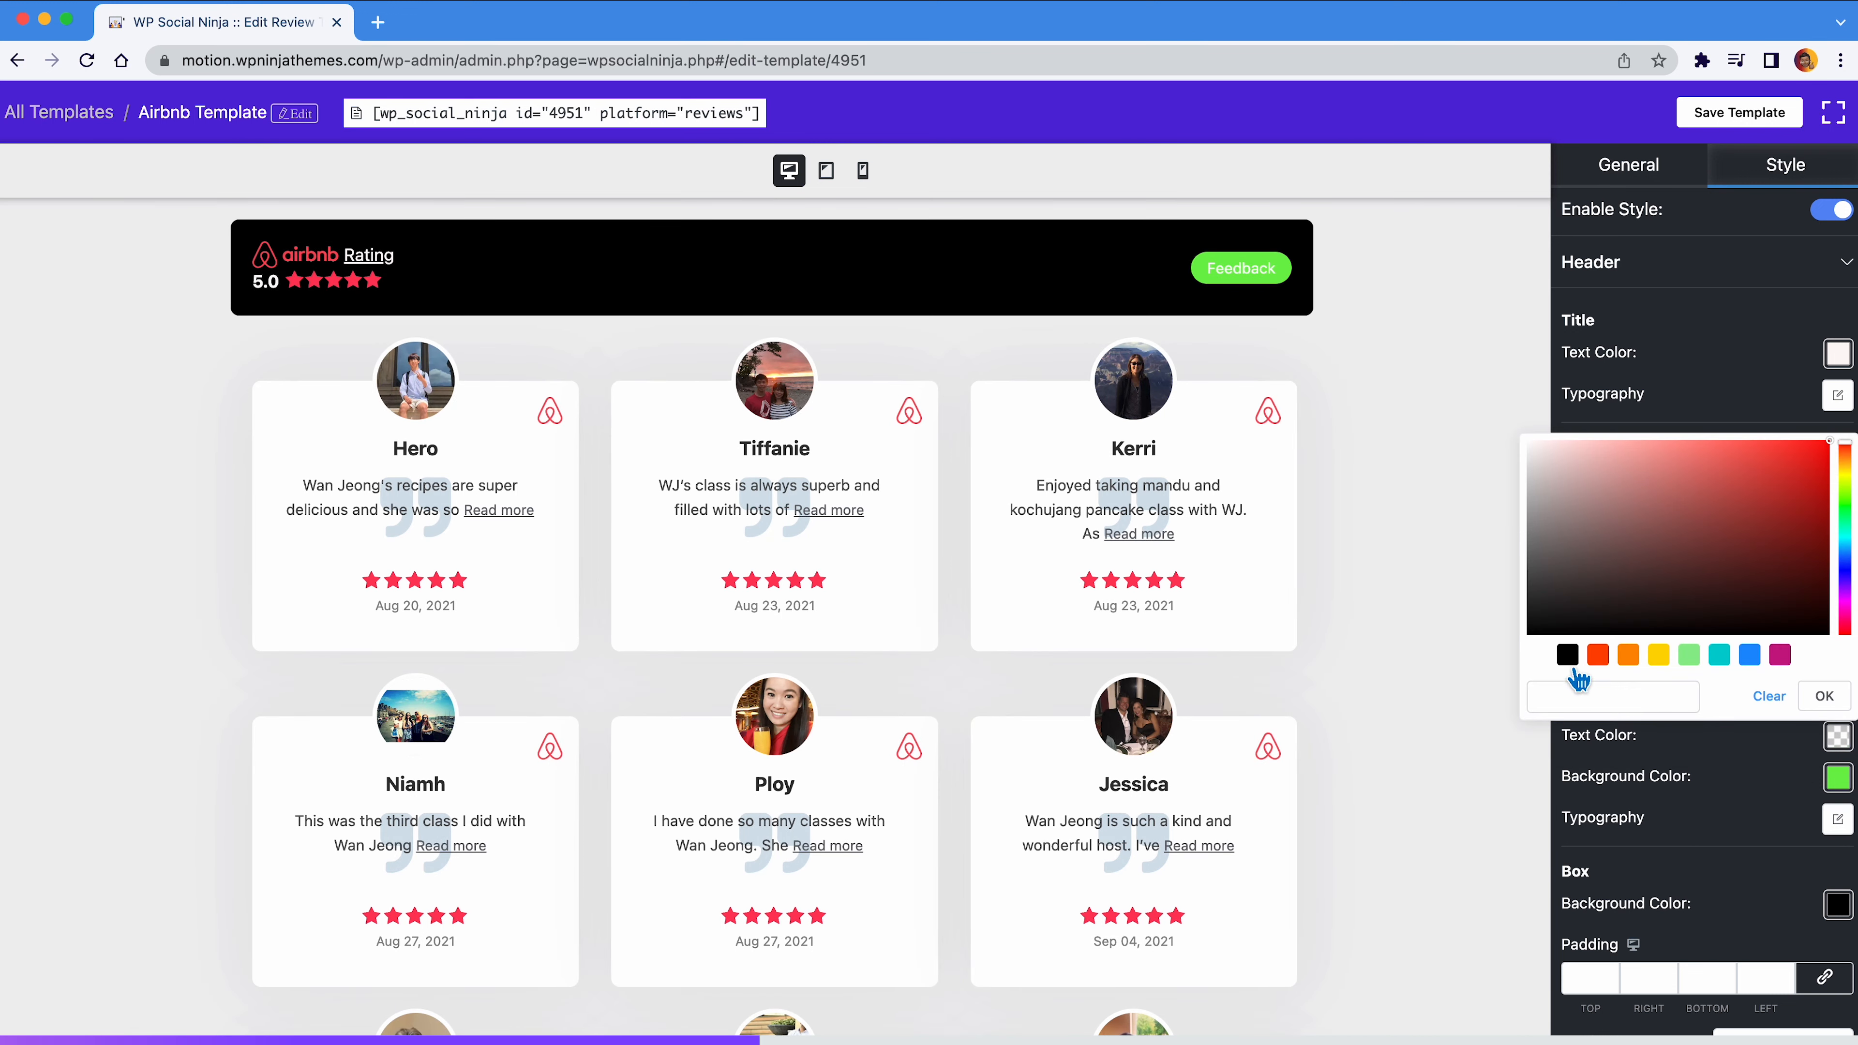
left_click(1568, 656)
left_click(1823, 696)
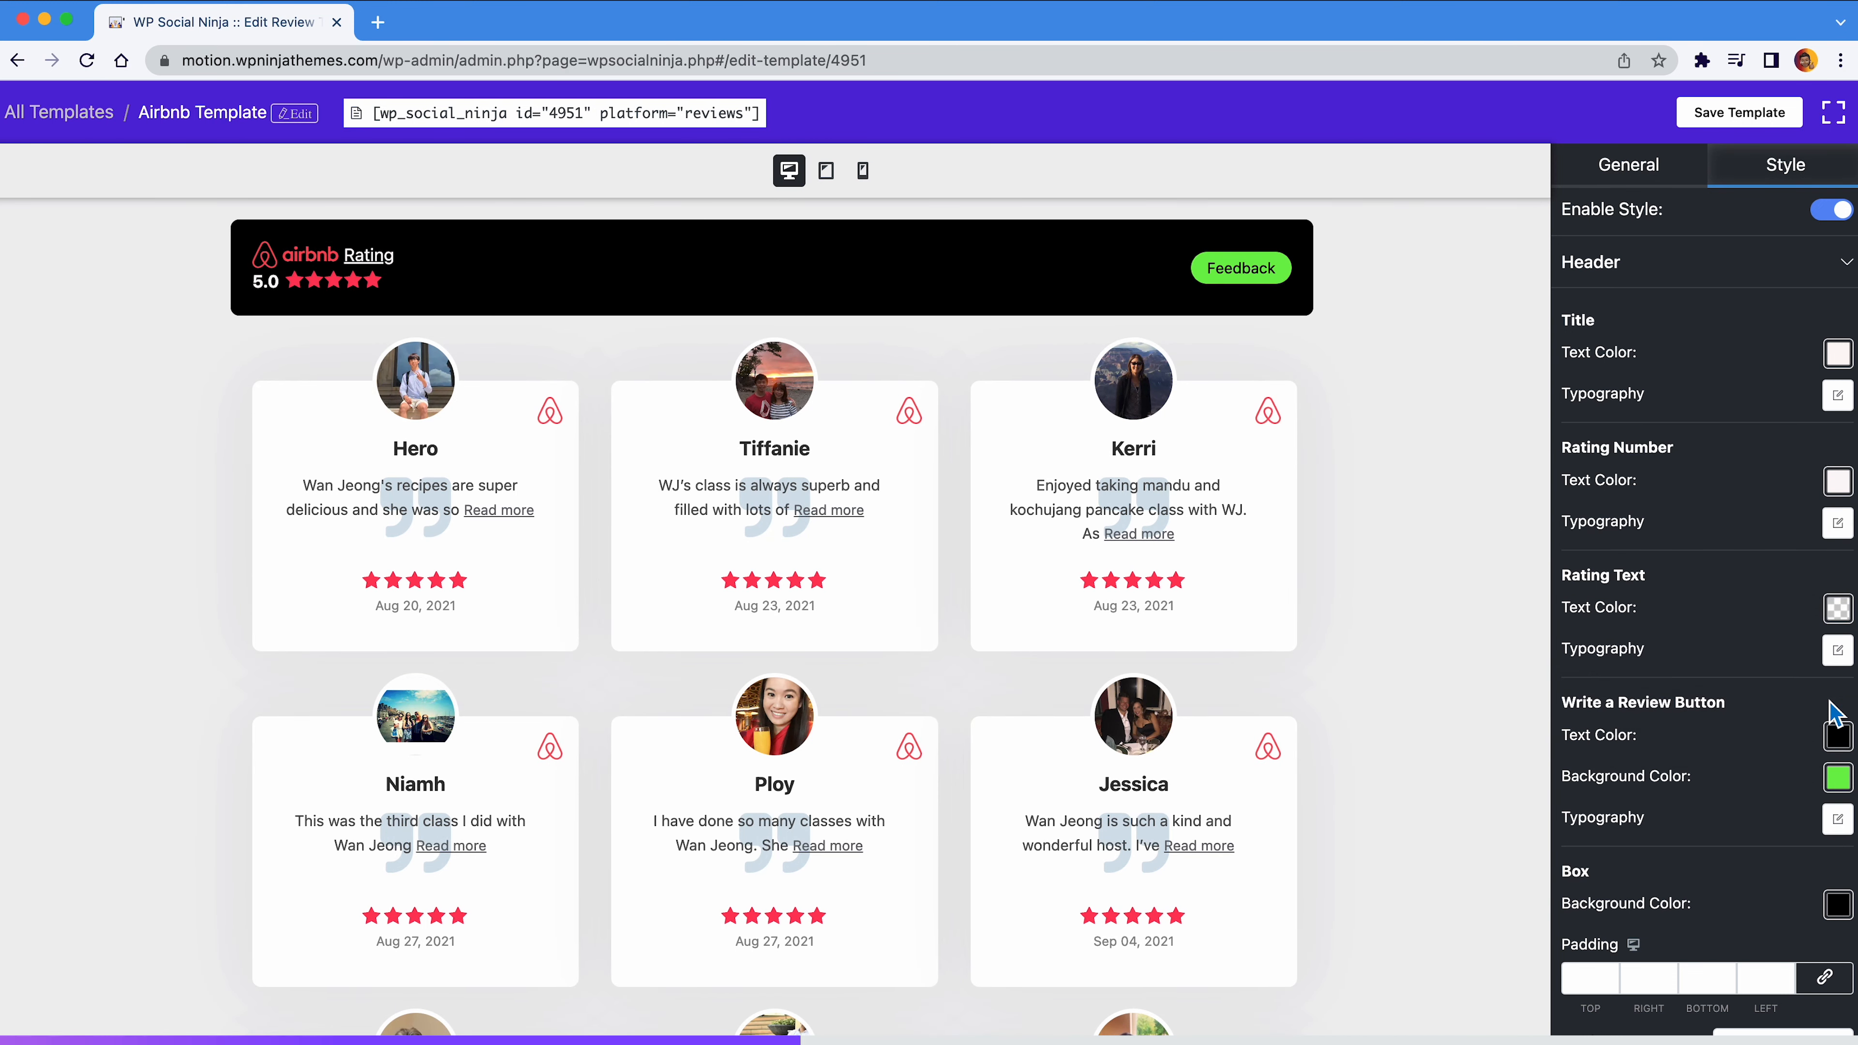
Set the Write a Review button's typography weight to 700 and close the header's style options
left_click(1838, 818)
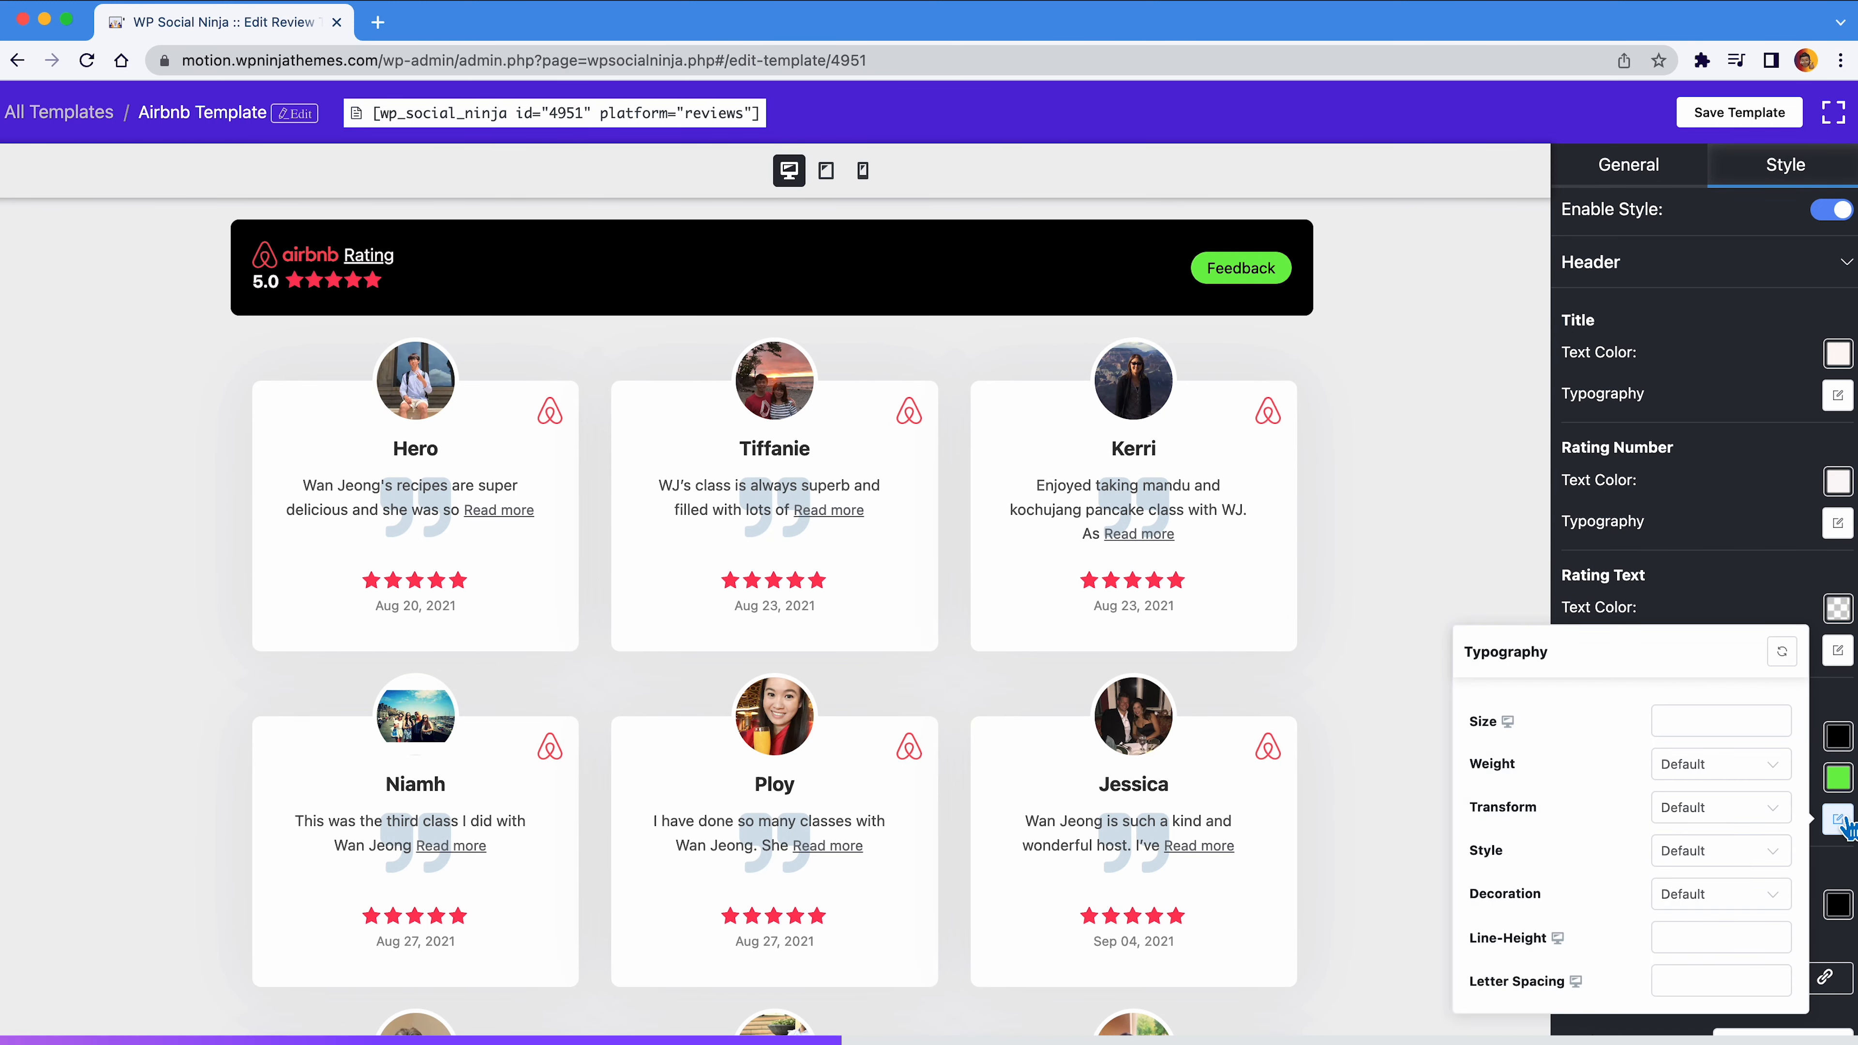
left_click(1785, 785)
left_click(1713, 595)
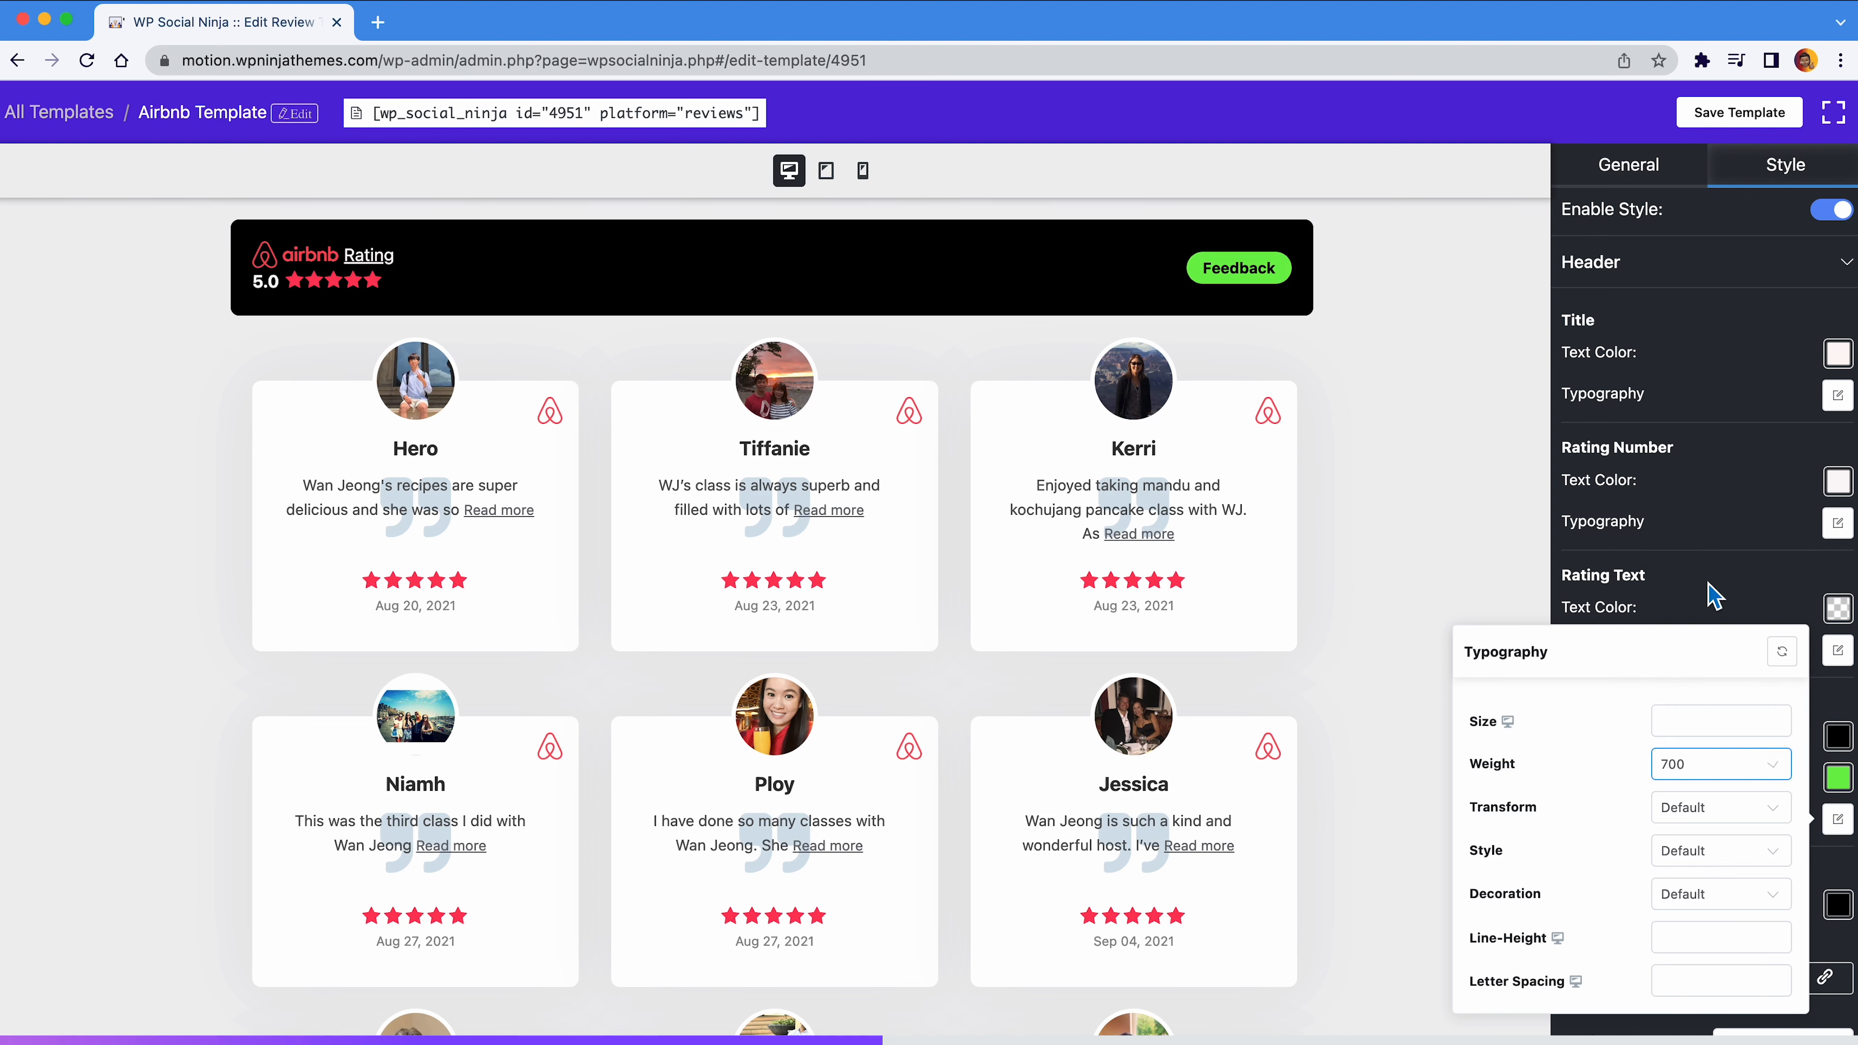
left_click(1837, 823)
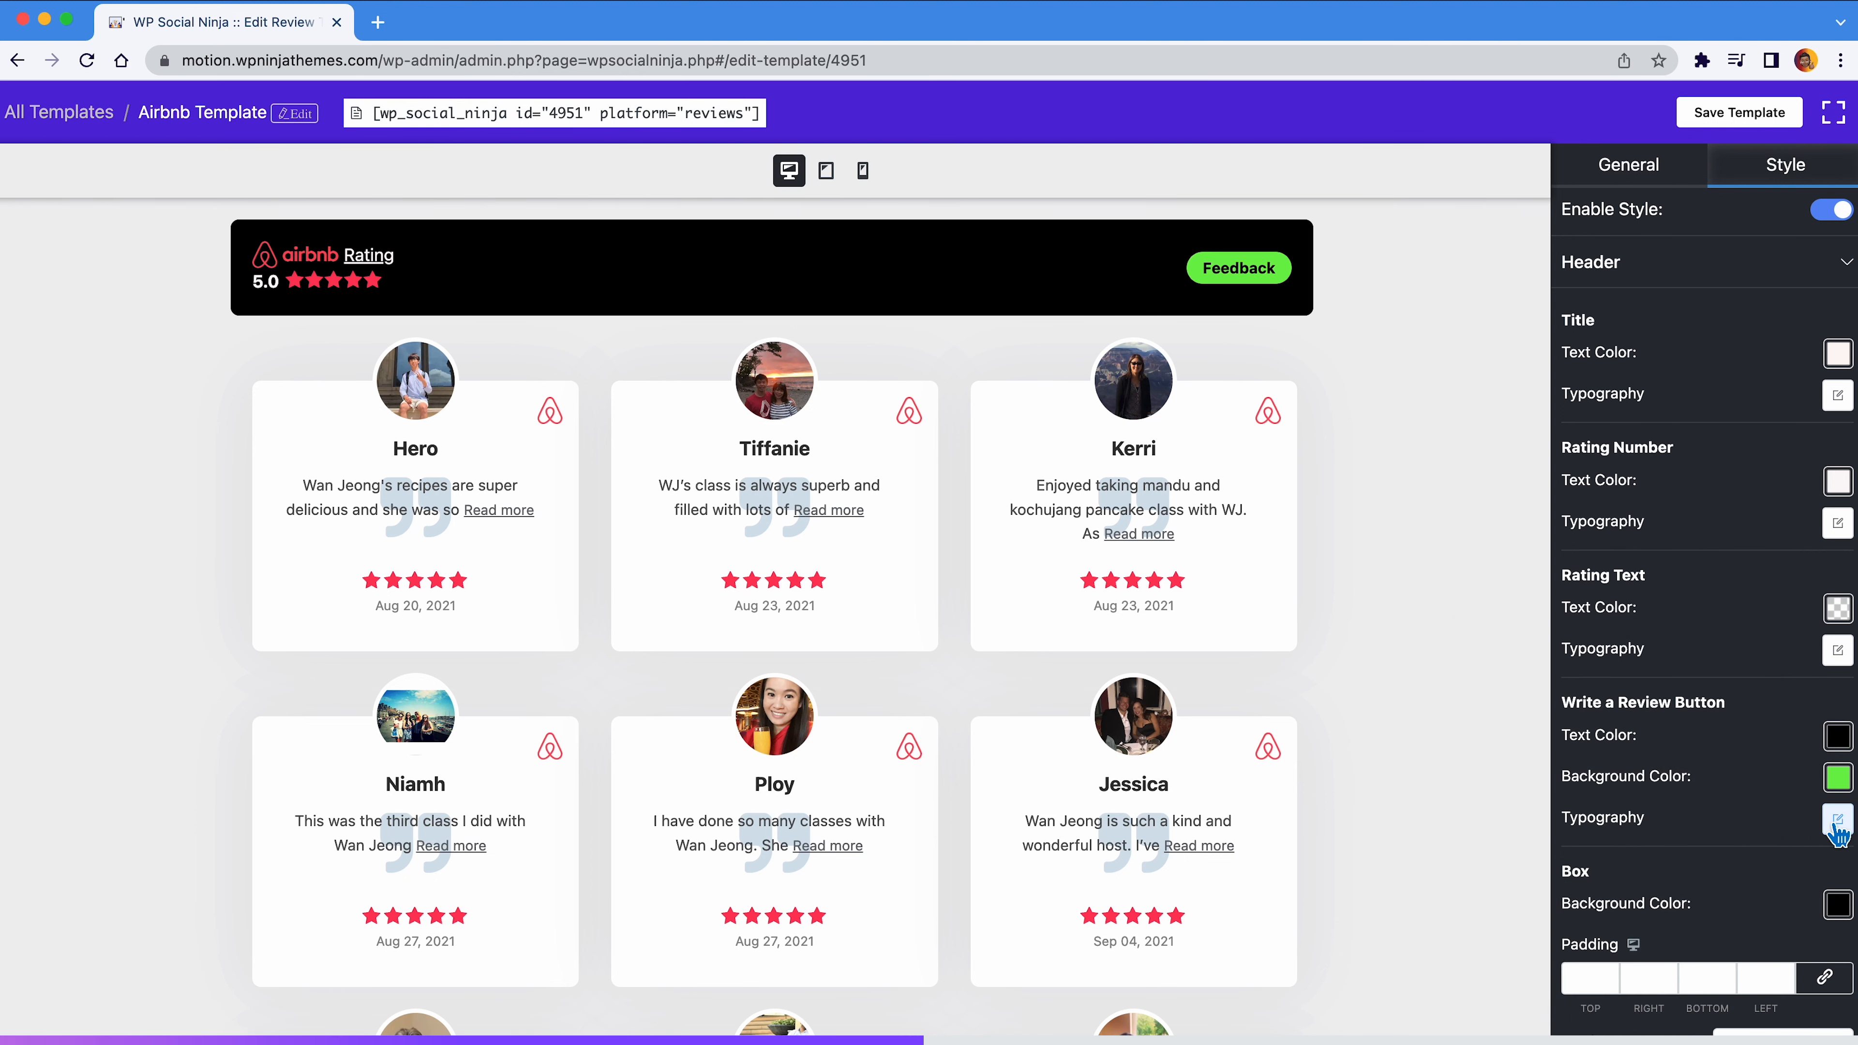
left_click(1721, 277)
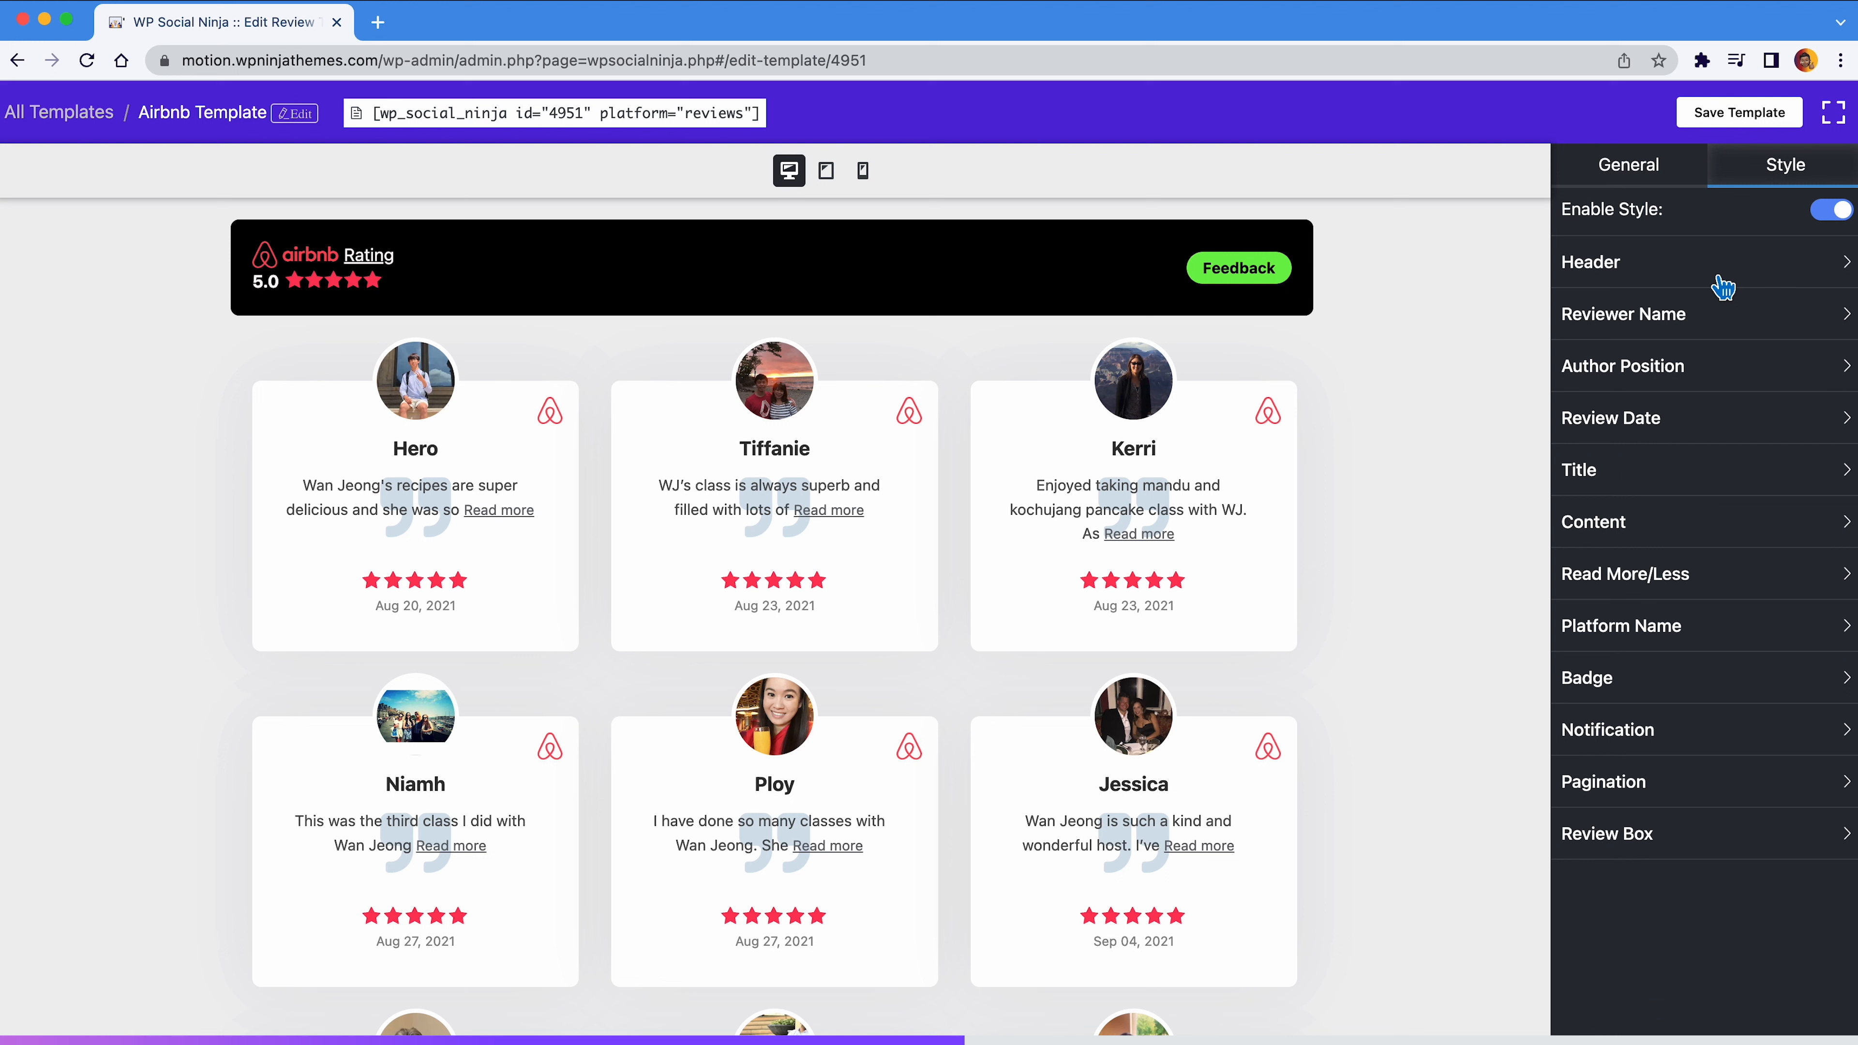
Set the review box's background color to the light gray #DDDDDD
left_click(1695, 838)
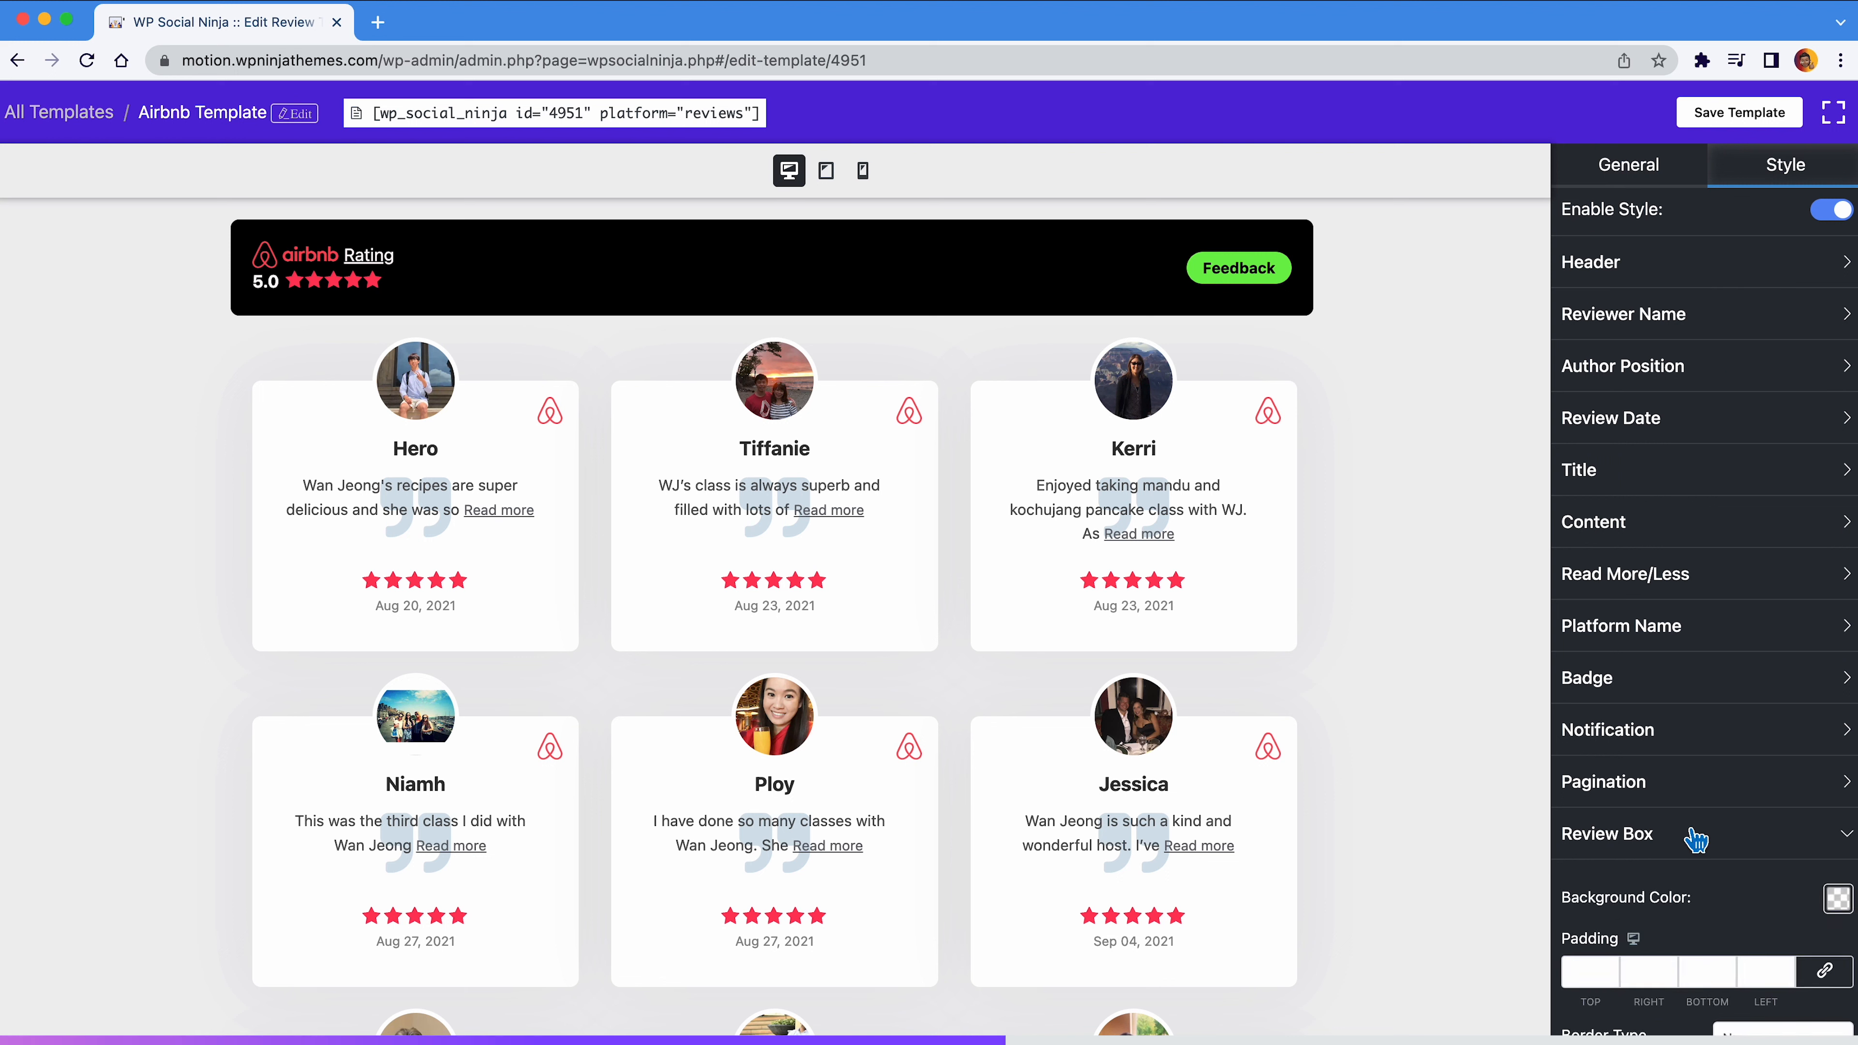
left_click(1838, 898)
left_click(1682, 861)
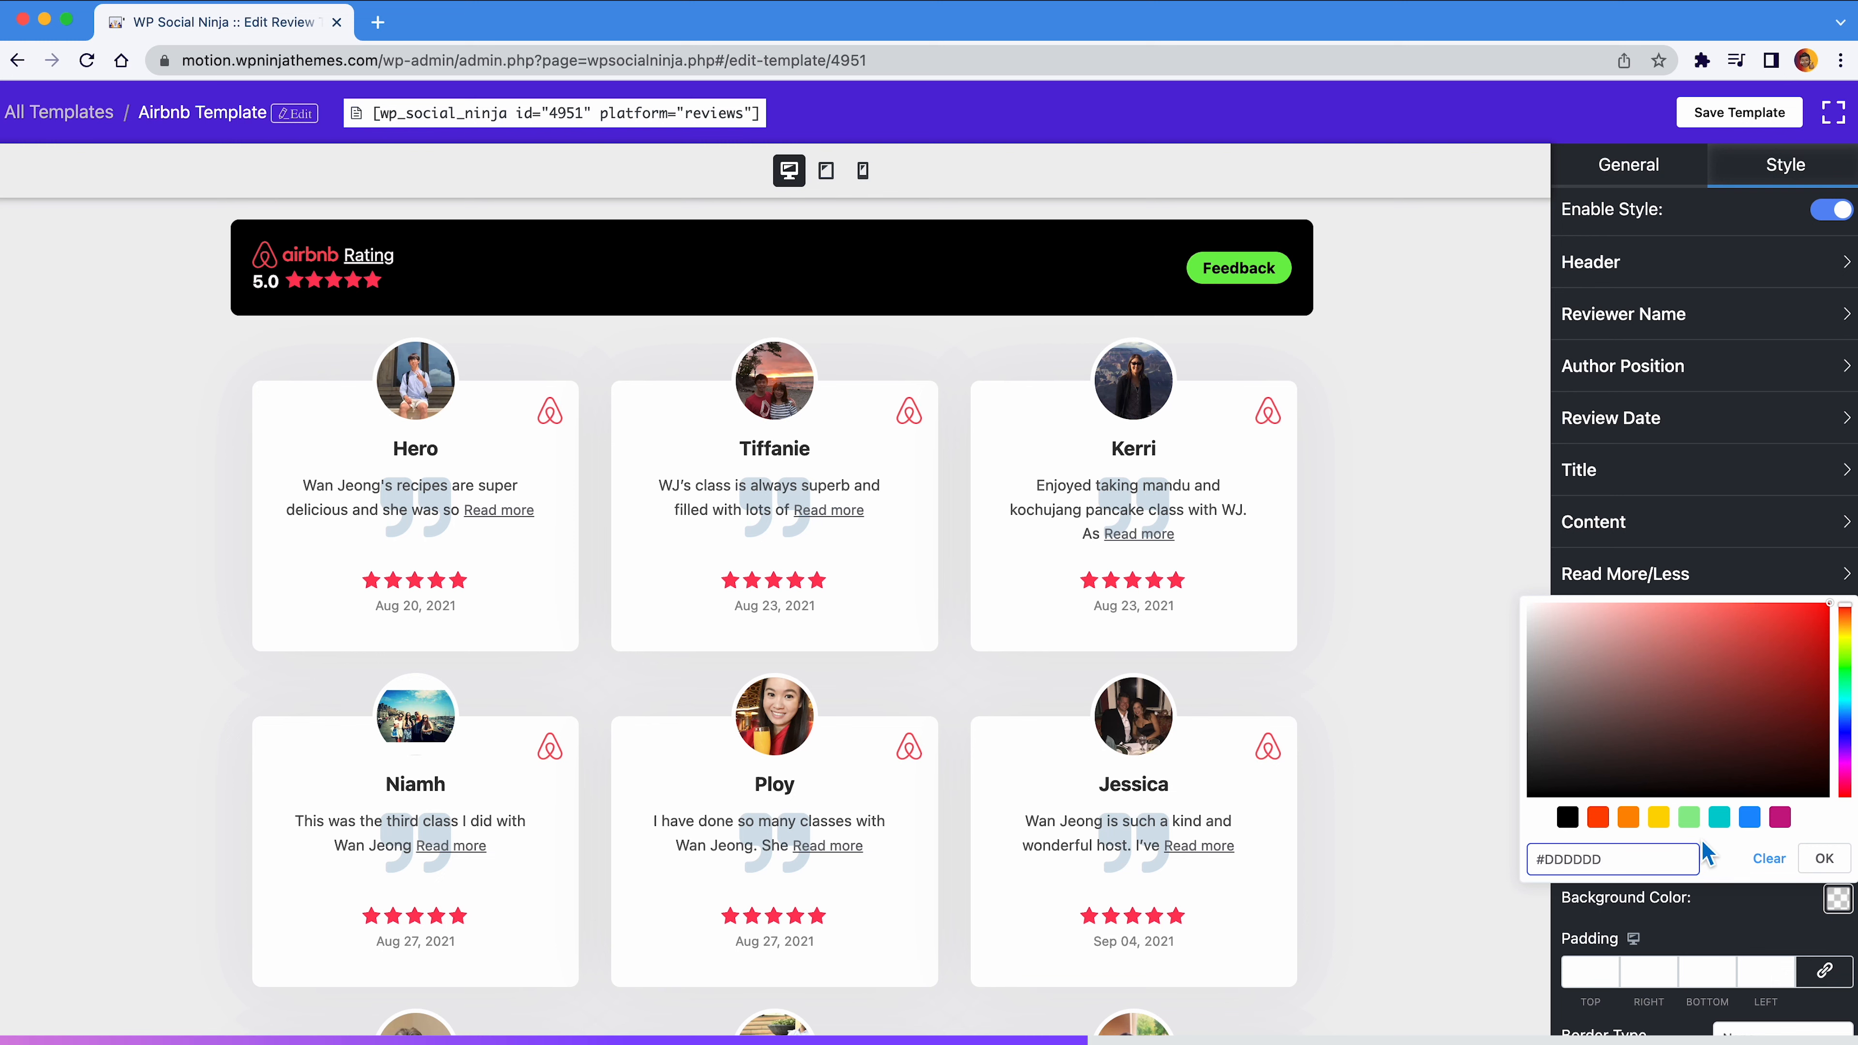
left_click(1824, 858)
Set the review box's border type to Solid and raise its top padding to about 39
left_click(1800, 1031)
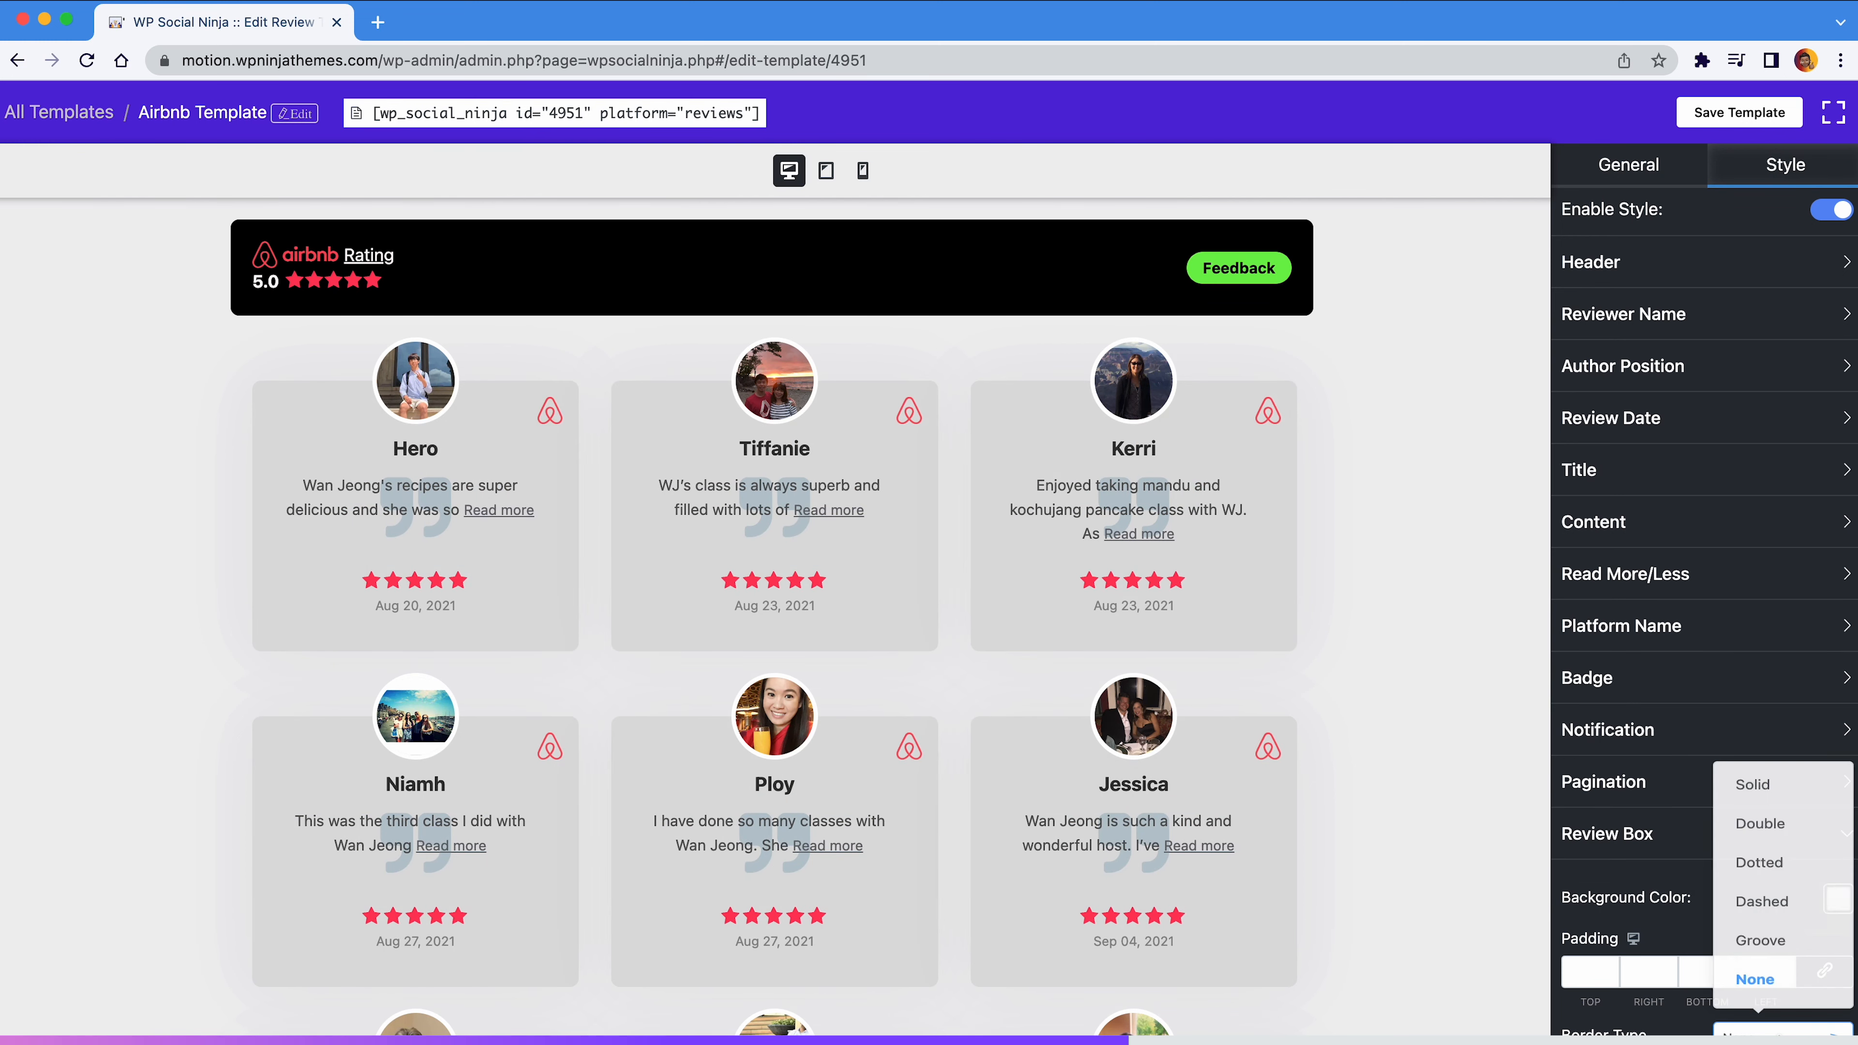
left_click(1754, 843)
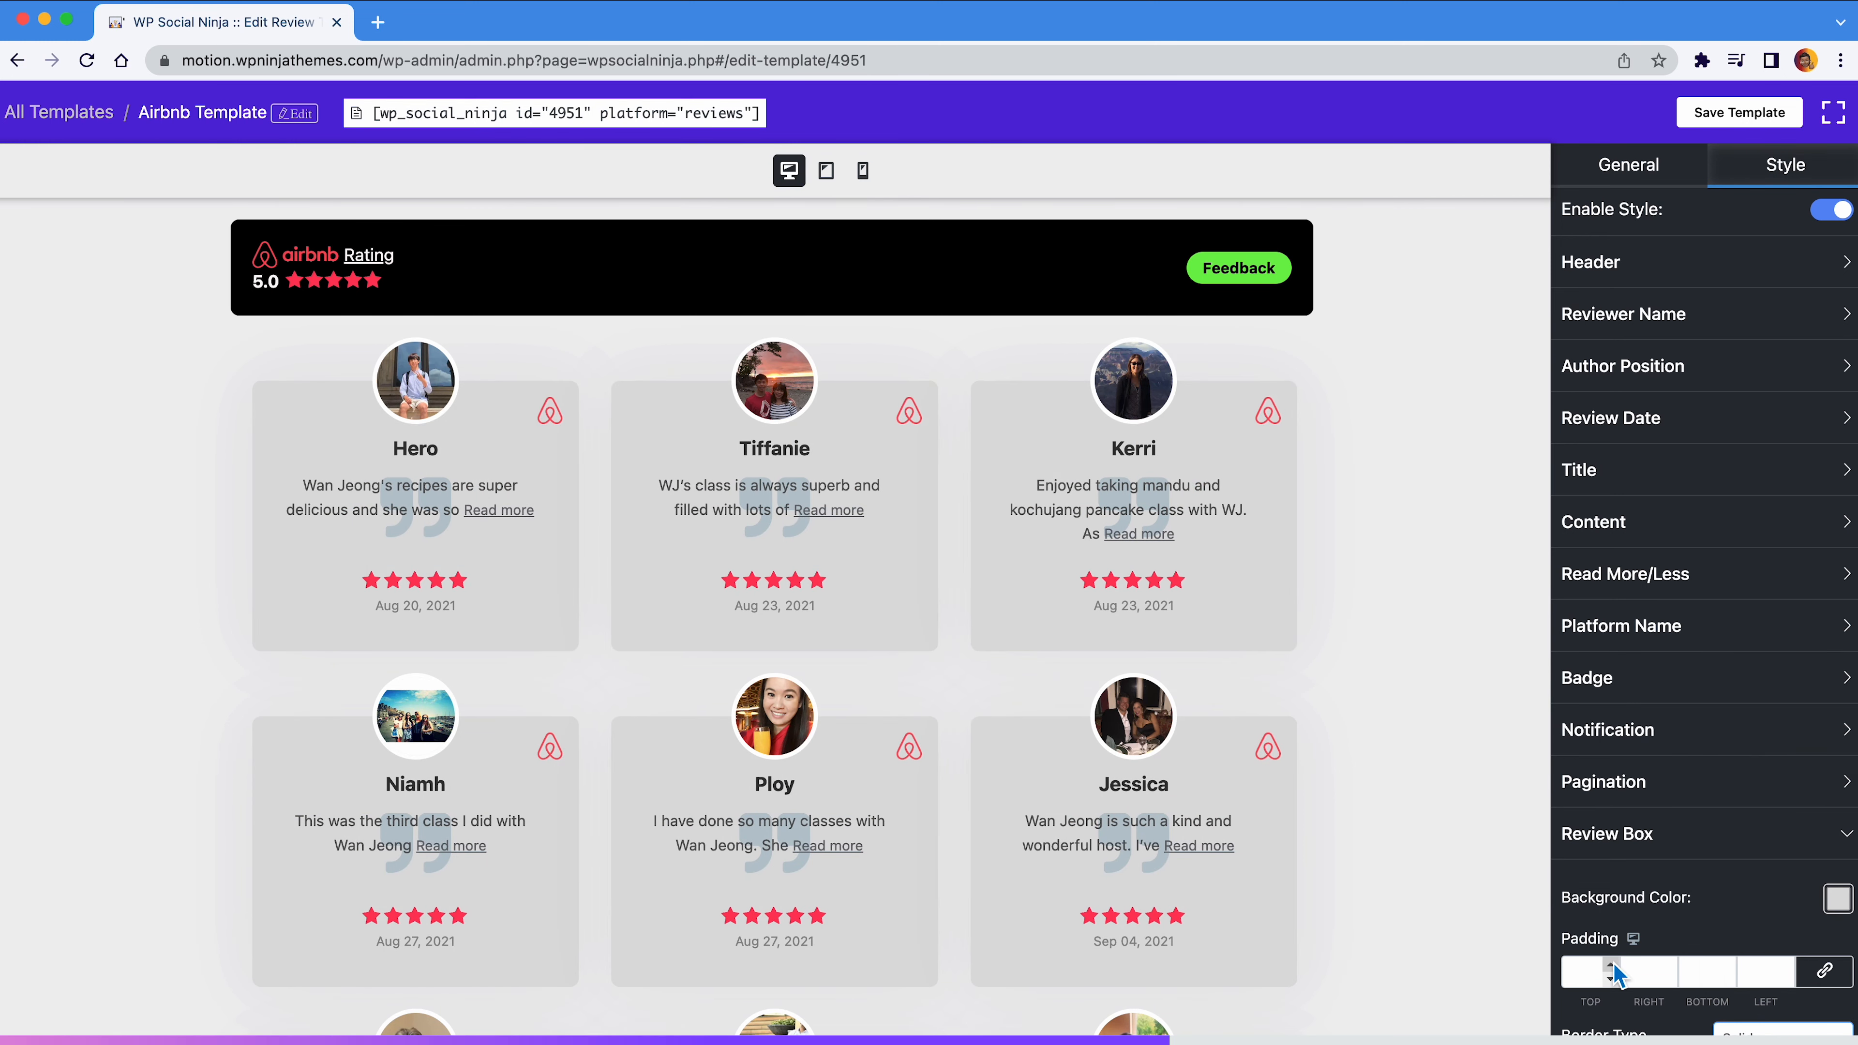
left_click(1612, 964)
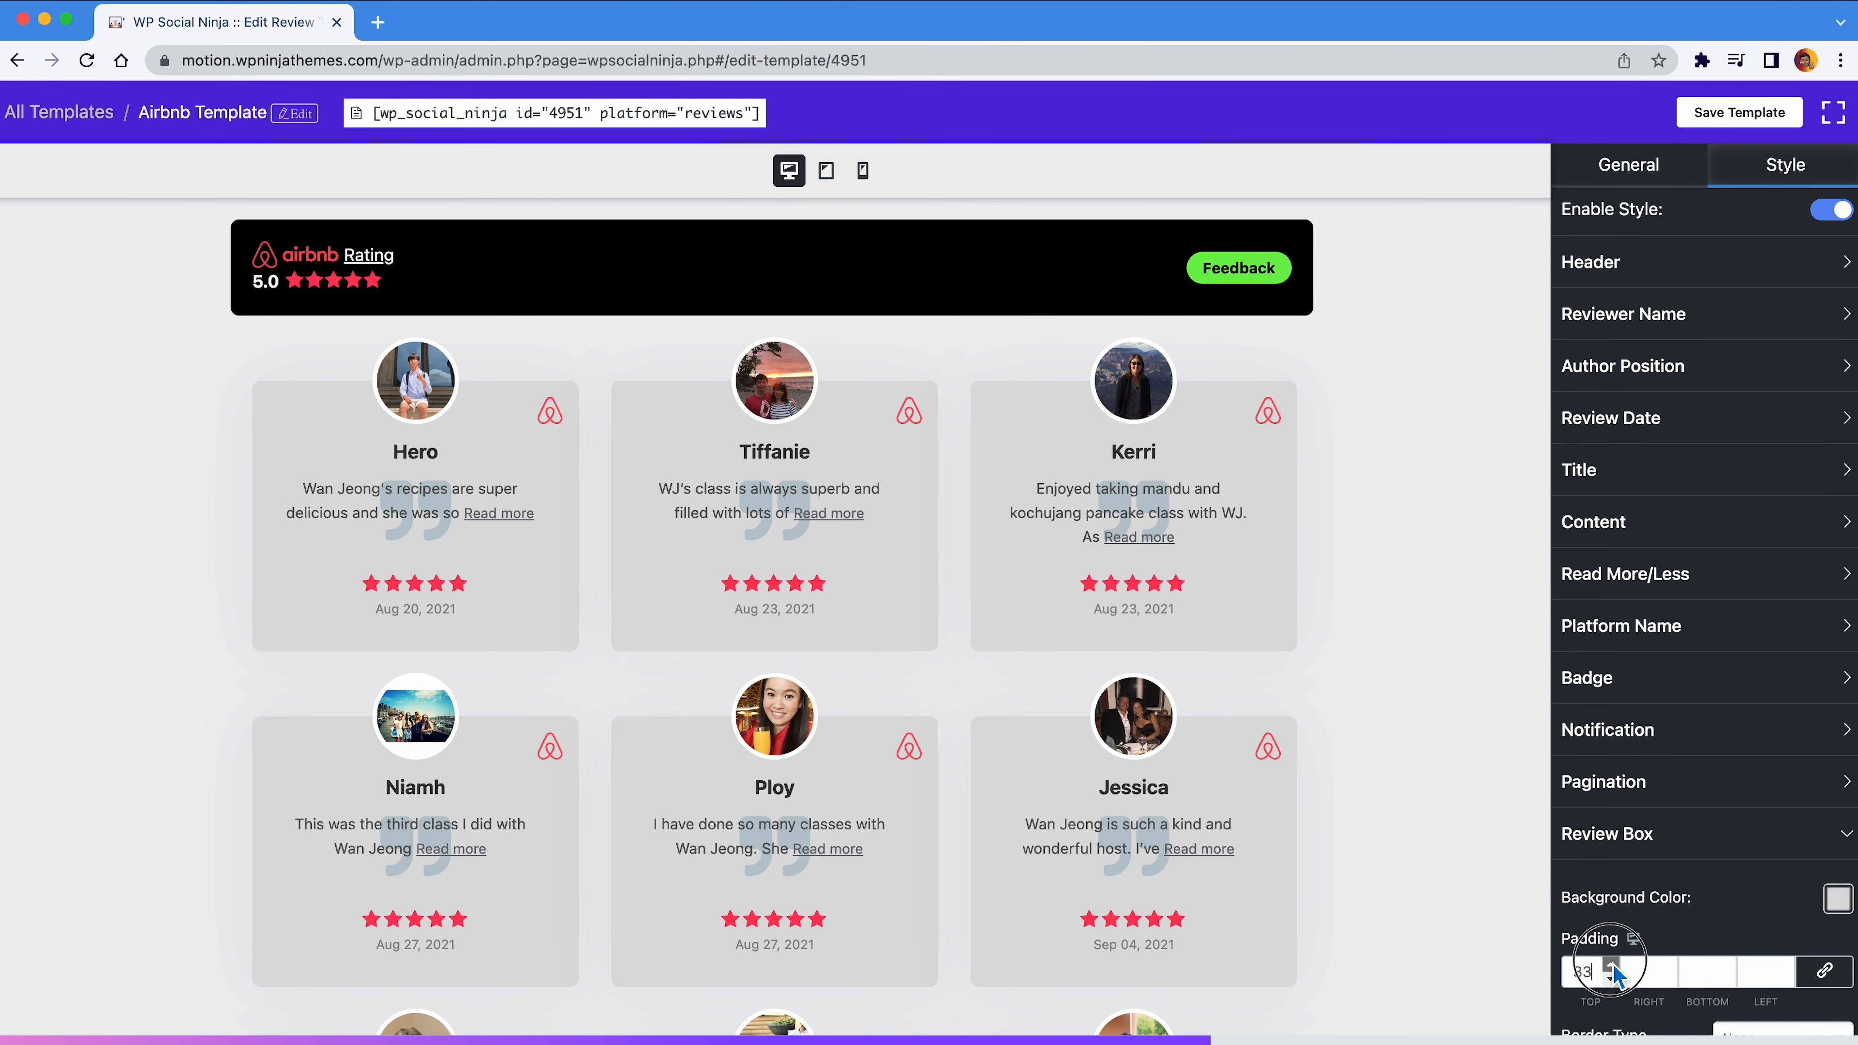
left_click(1611, 964)
left_click(1612, 964)
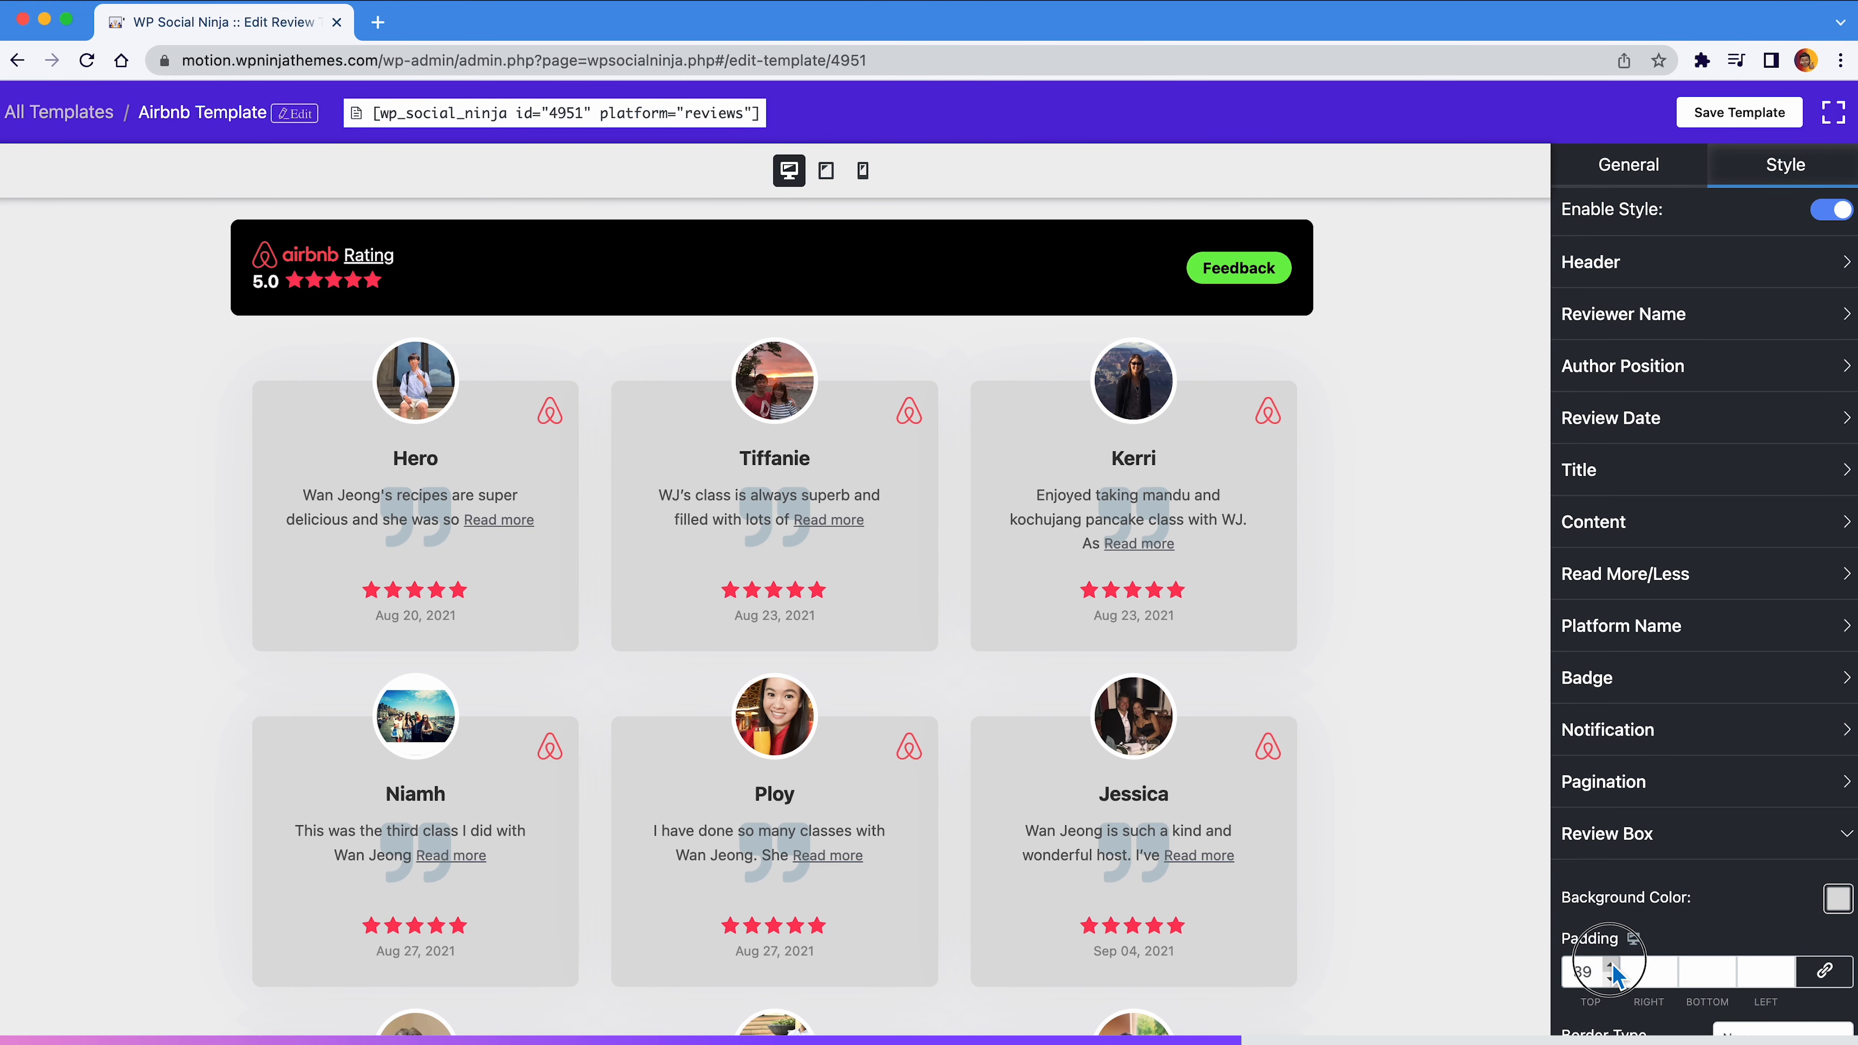
left_click(1639, 858)
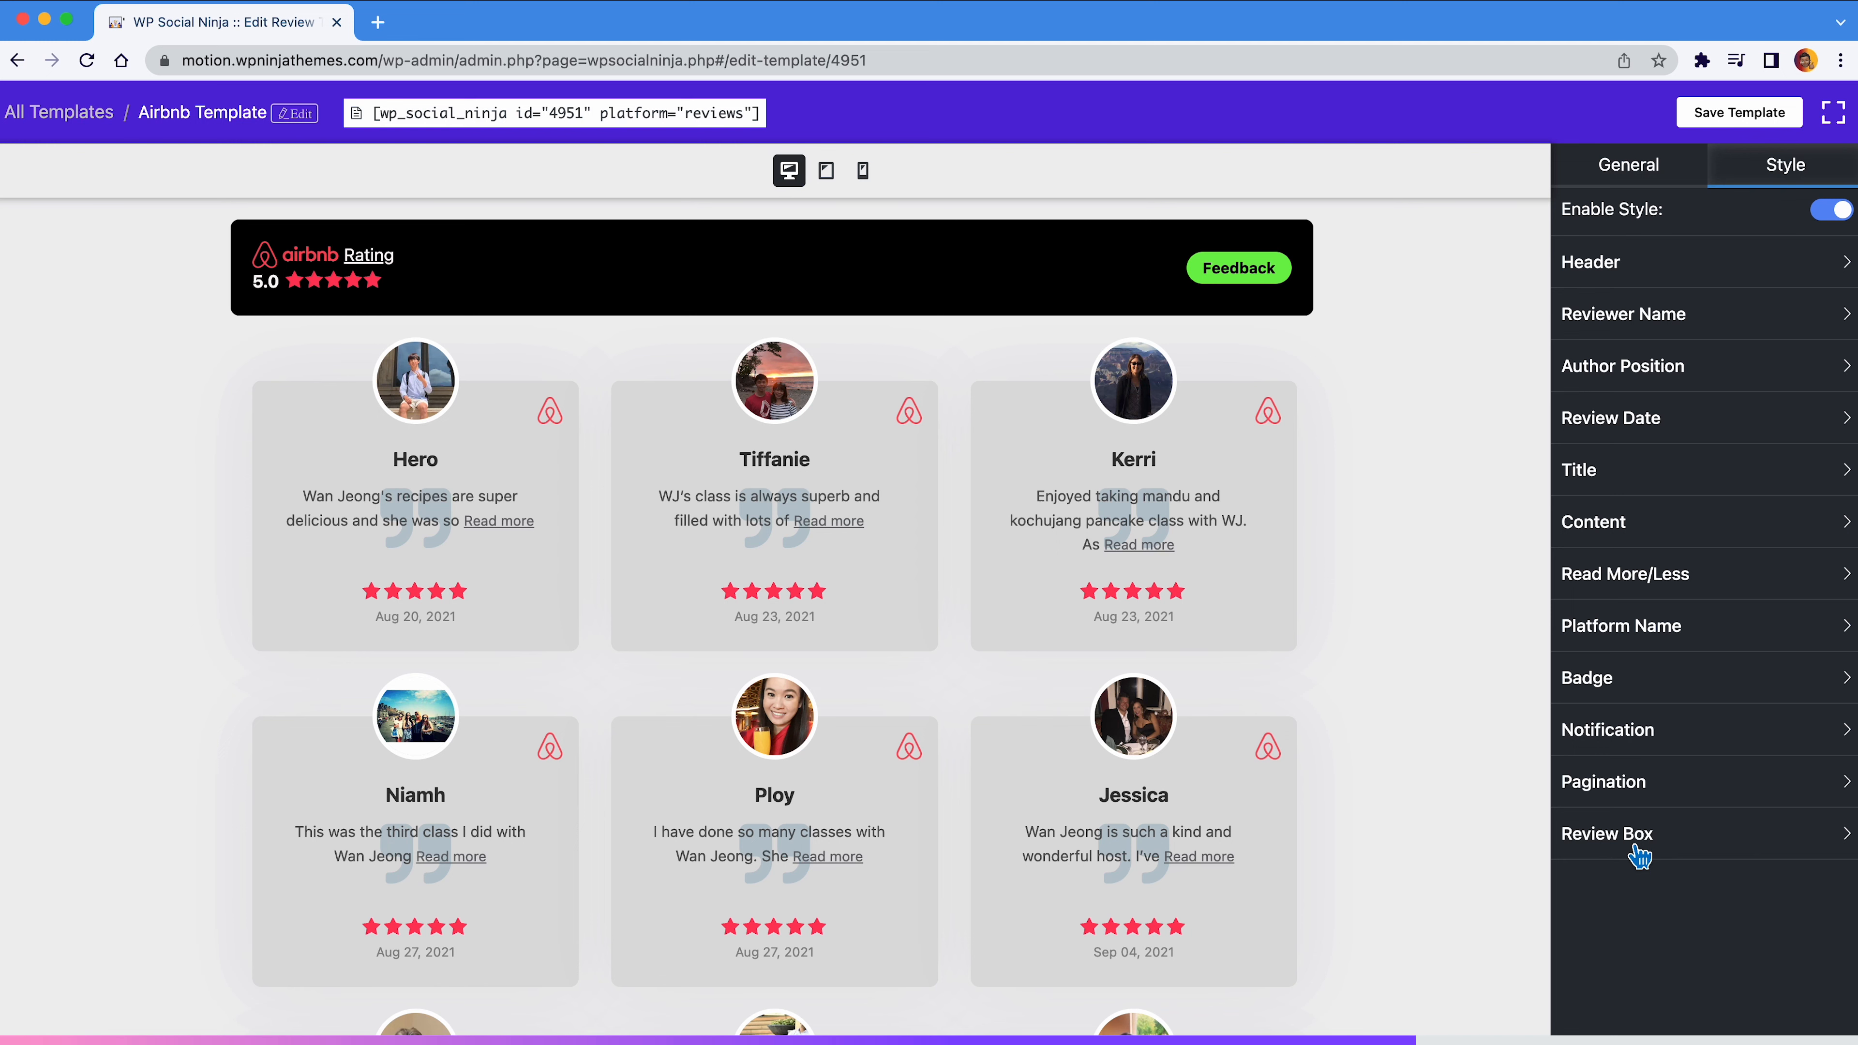
Preview the template in the tablet and mobile layouts, and return to the desktop view
left_click(826, 171)
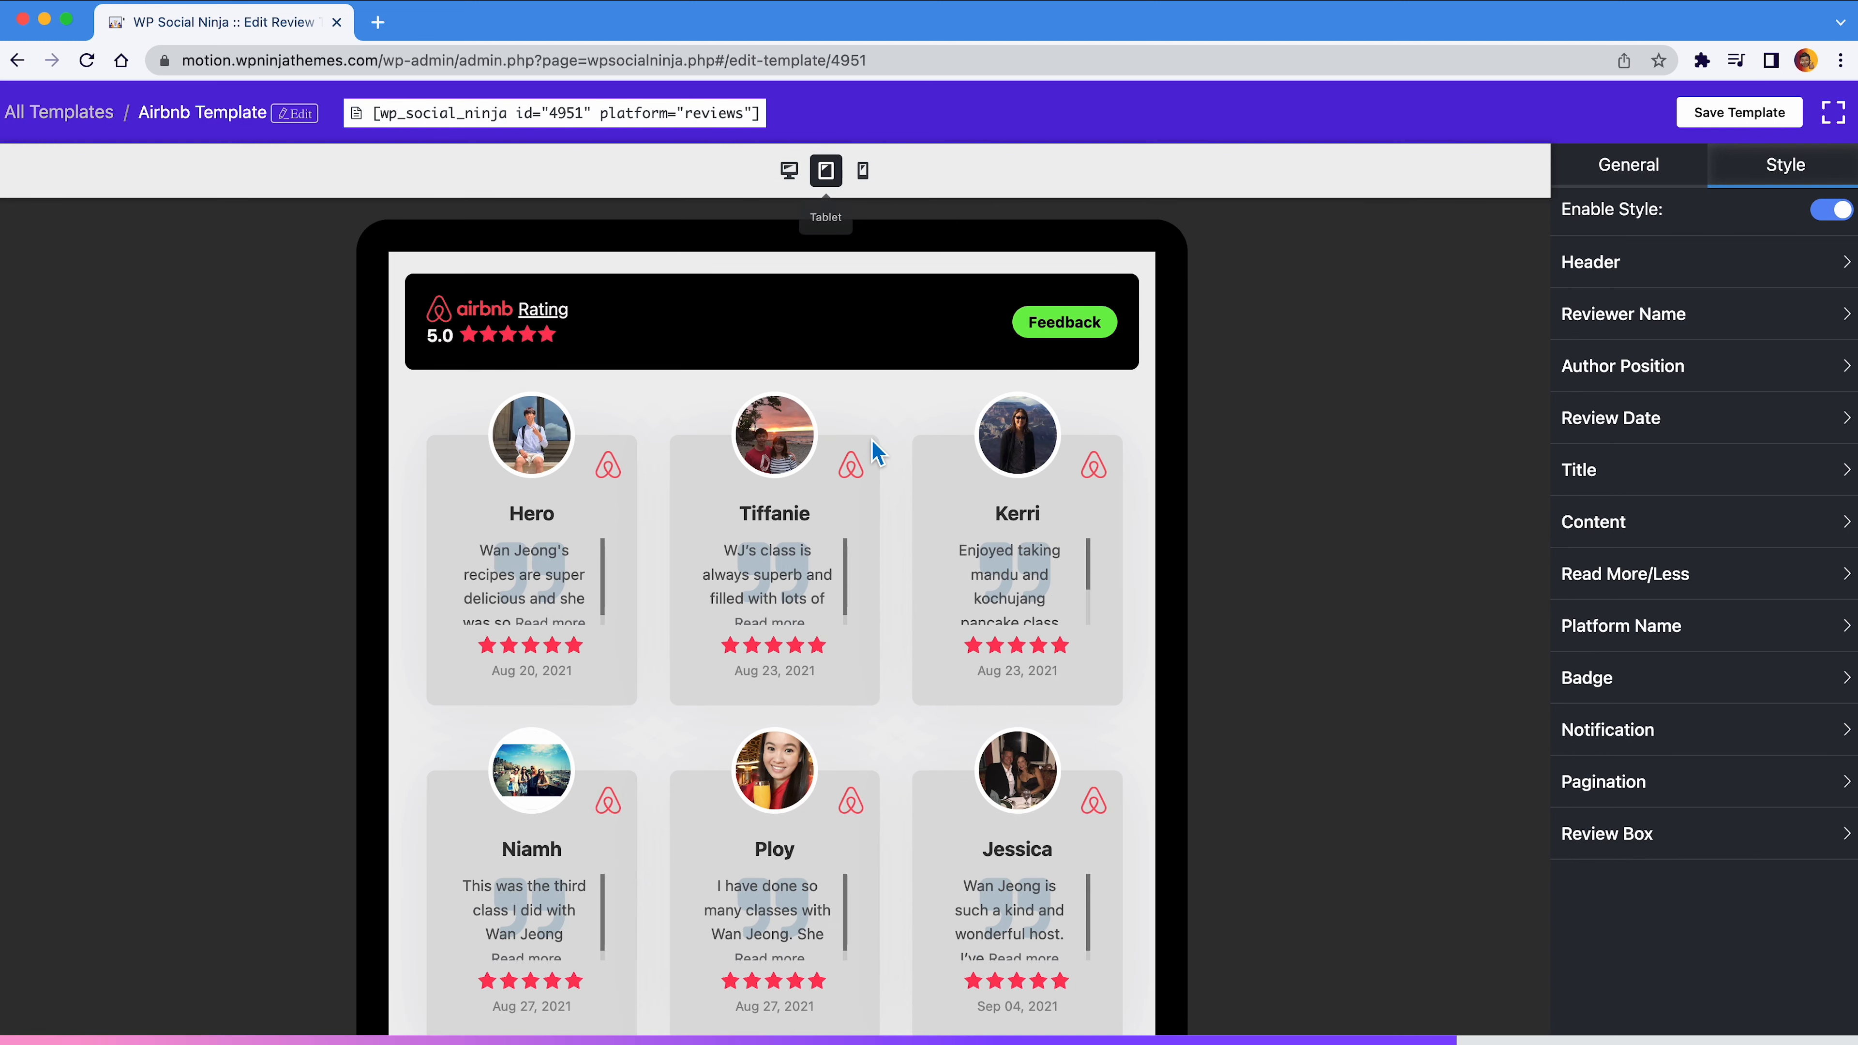
scroll(876, 453, "down", 10)
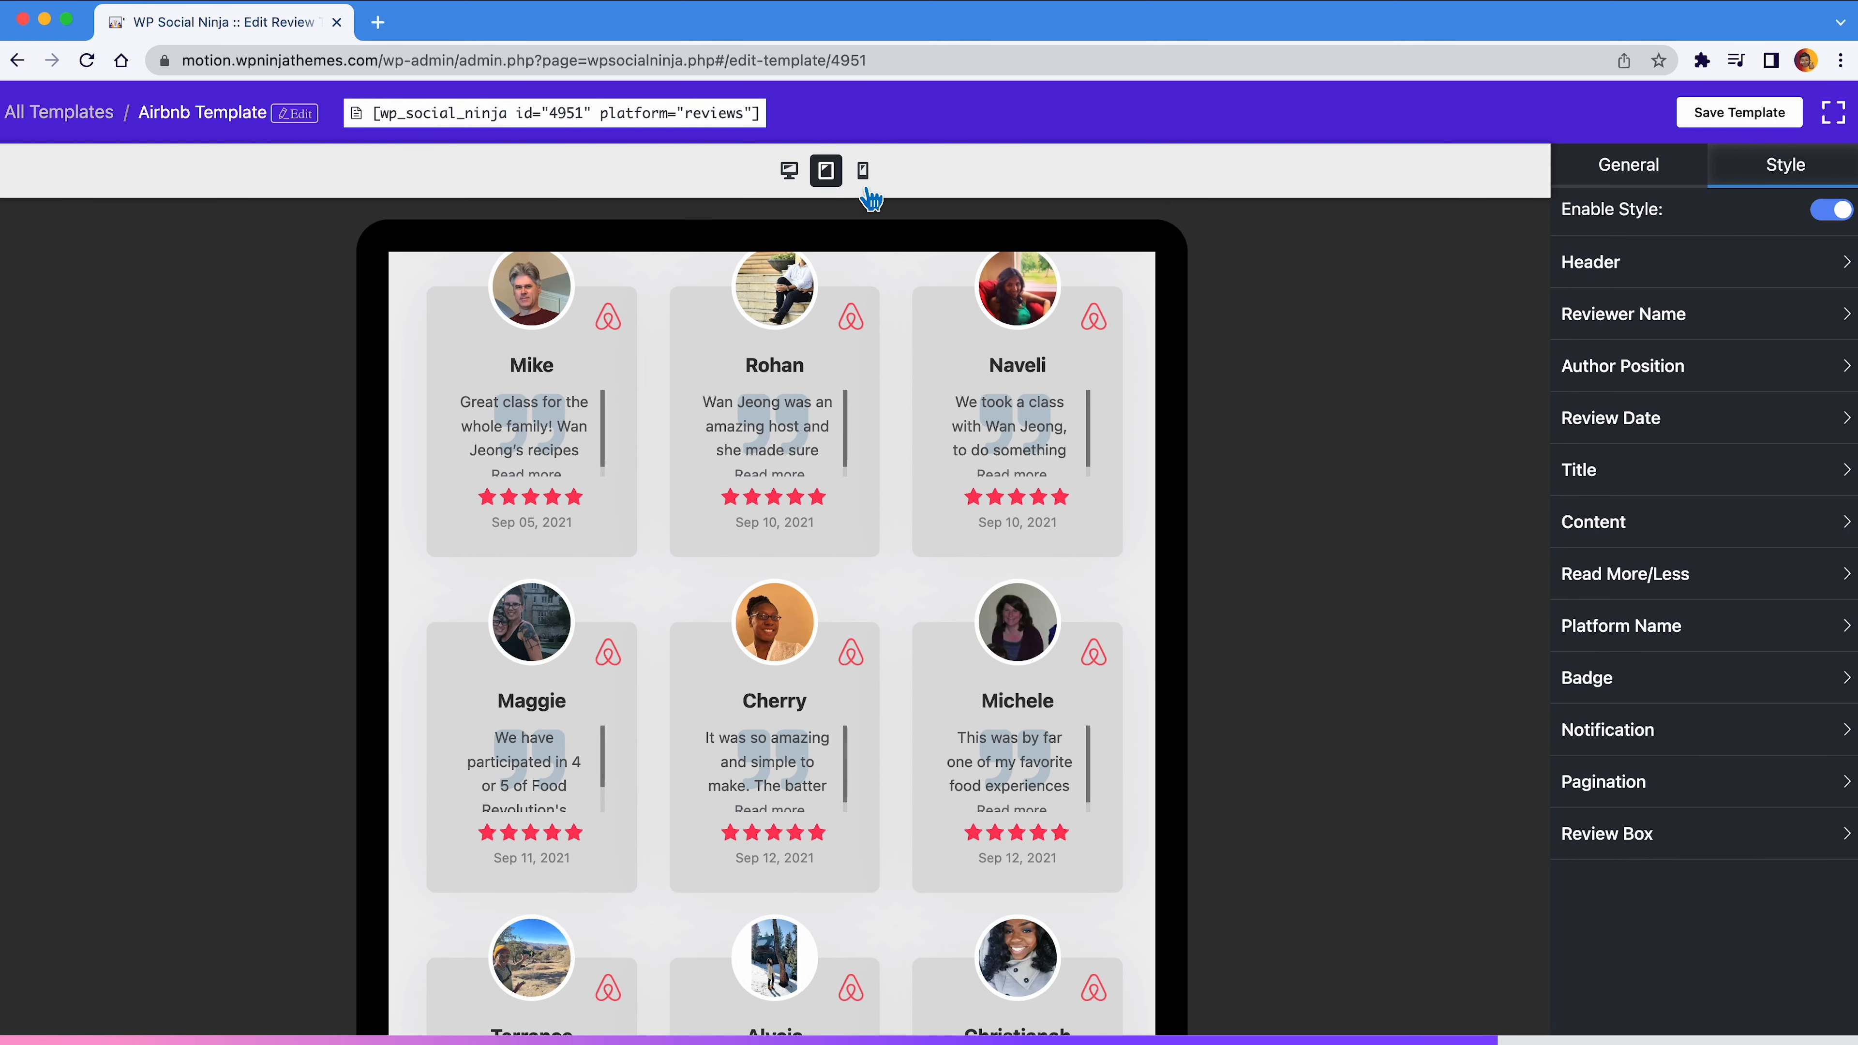
left_click(863, 170)
scroll(835, 523, "down", 5)
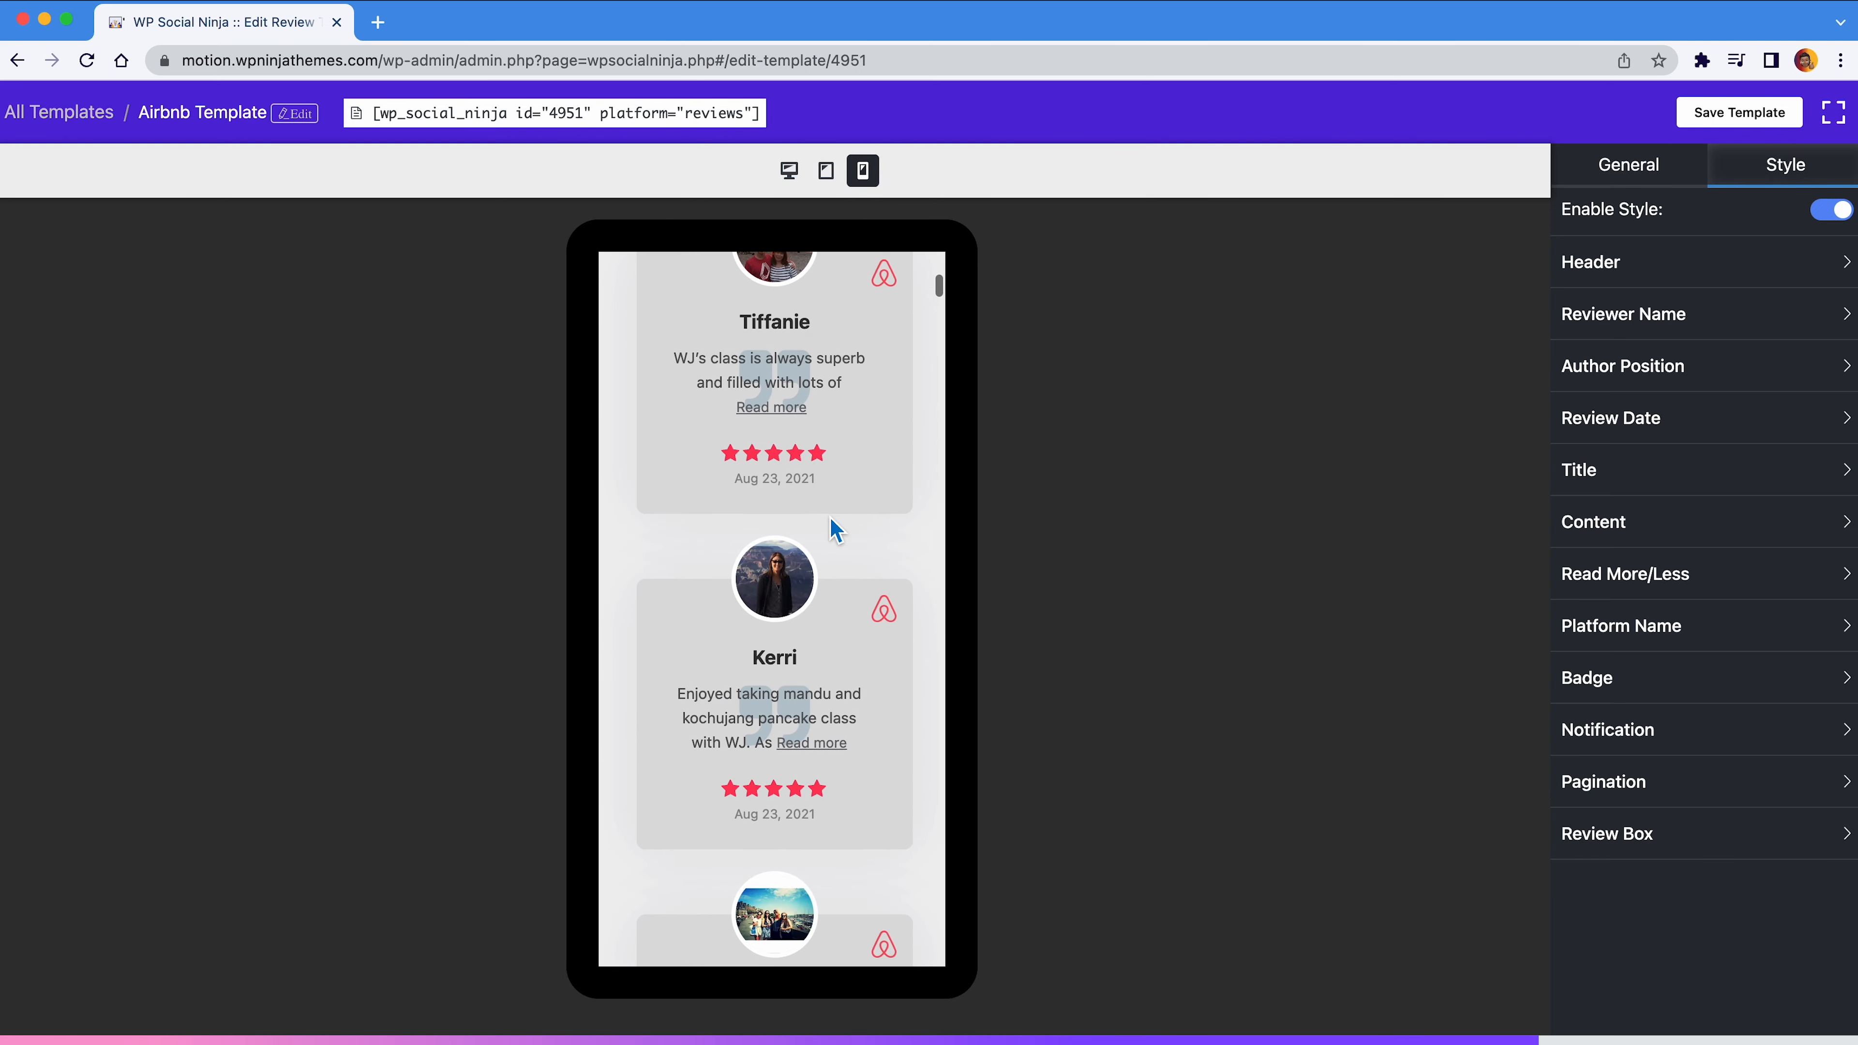
scroll(830, 524, "up", 5)
left_click(789, 172)
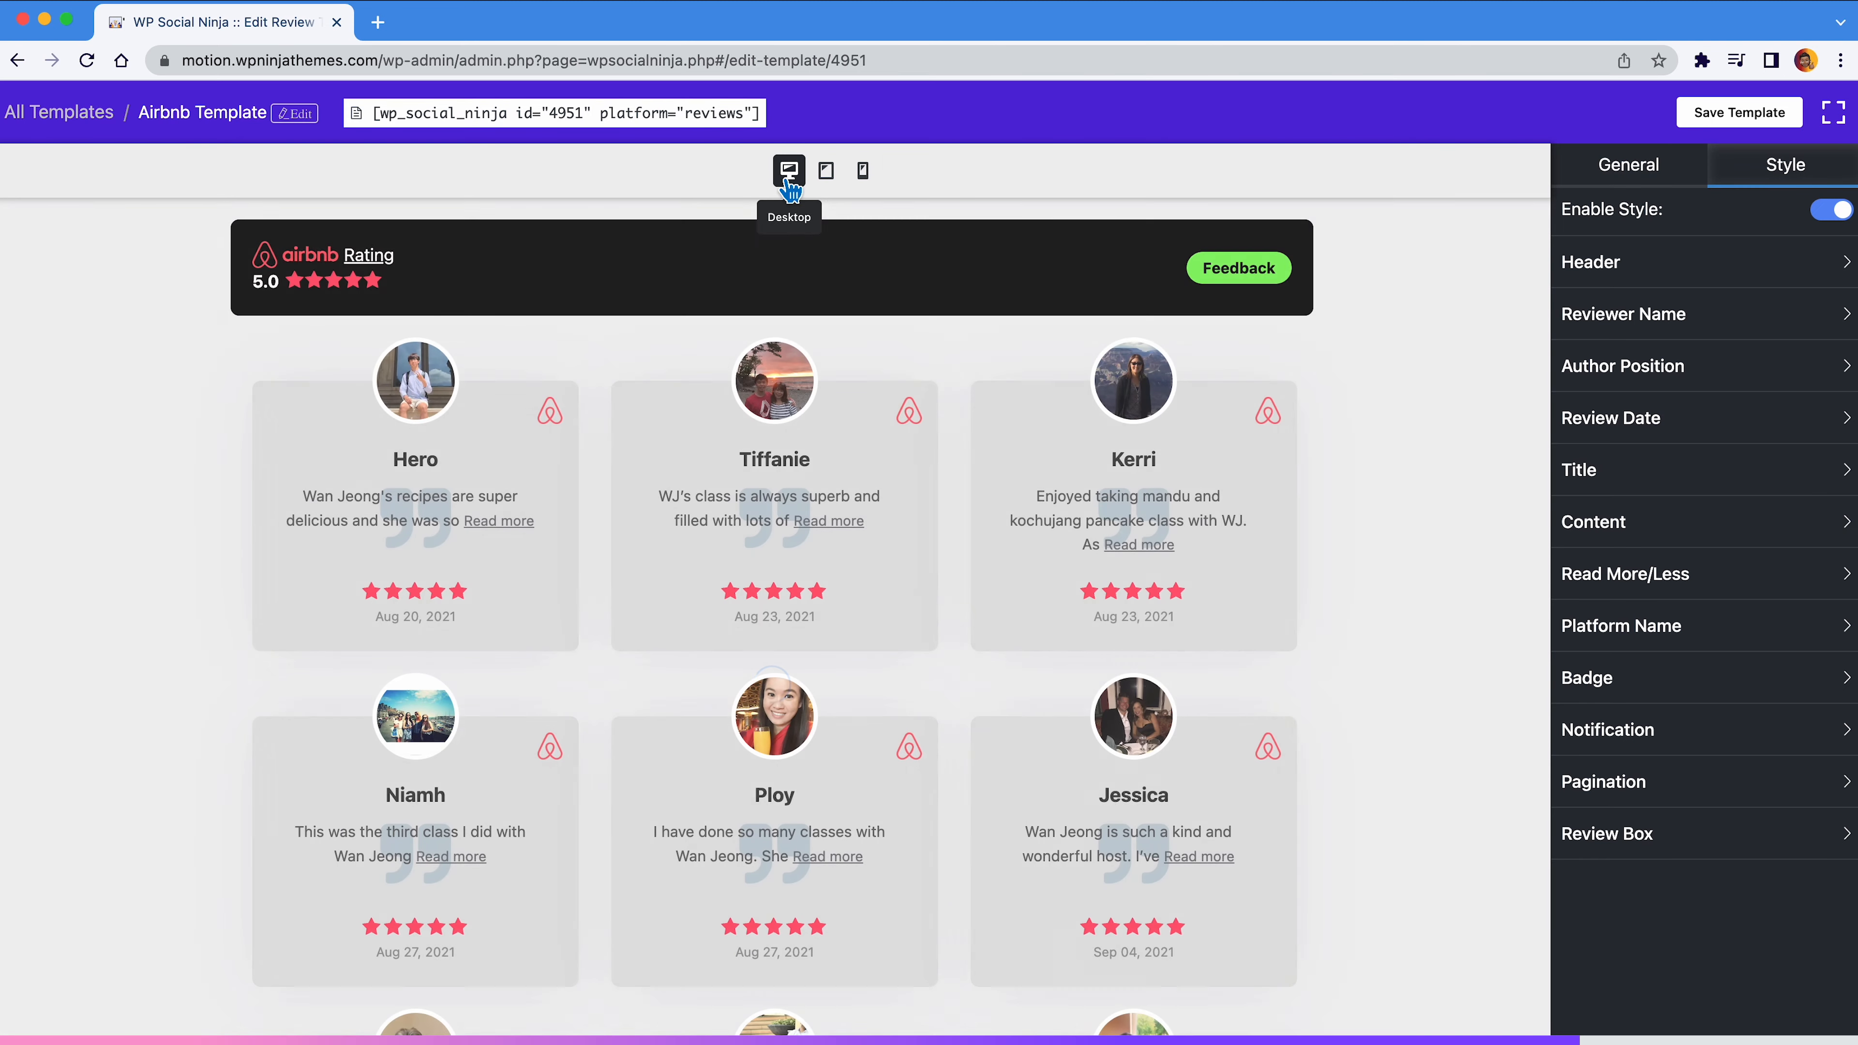
Set the reviewer name's text color to red
left_click(1638, 313)
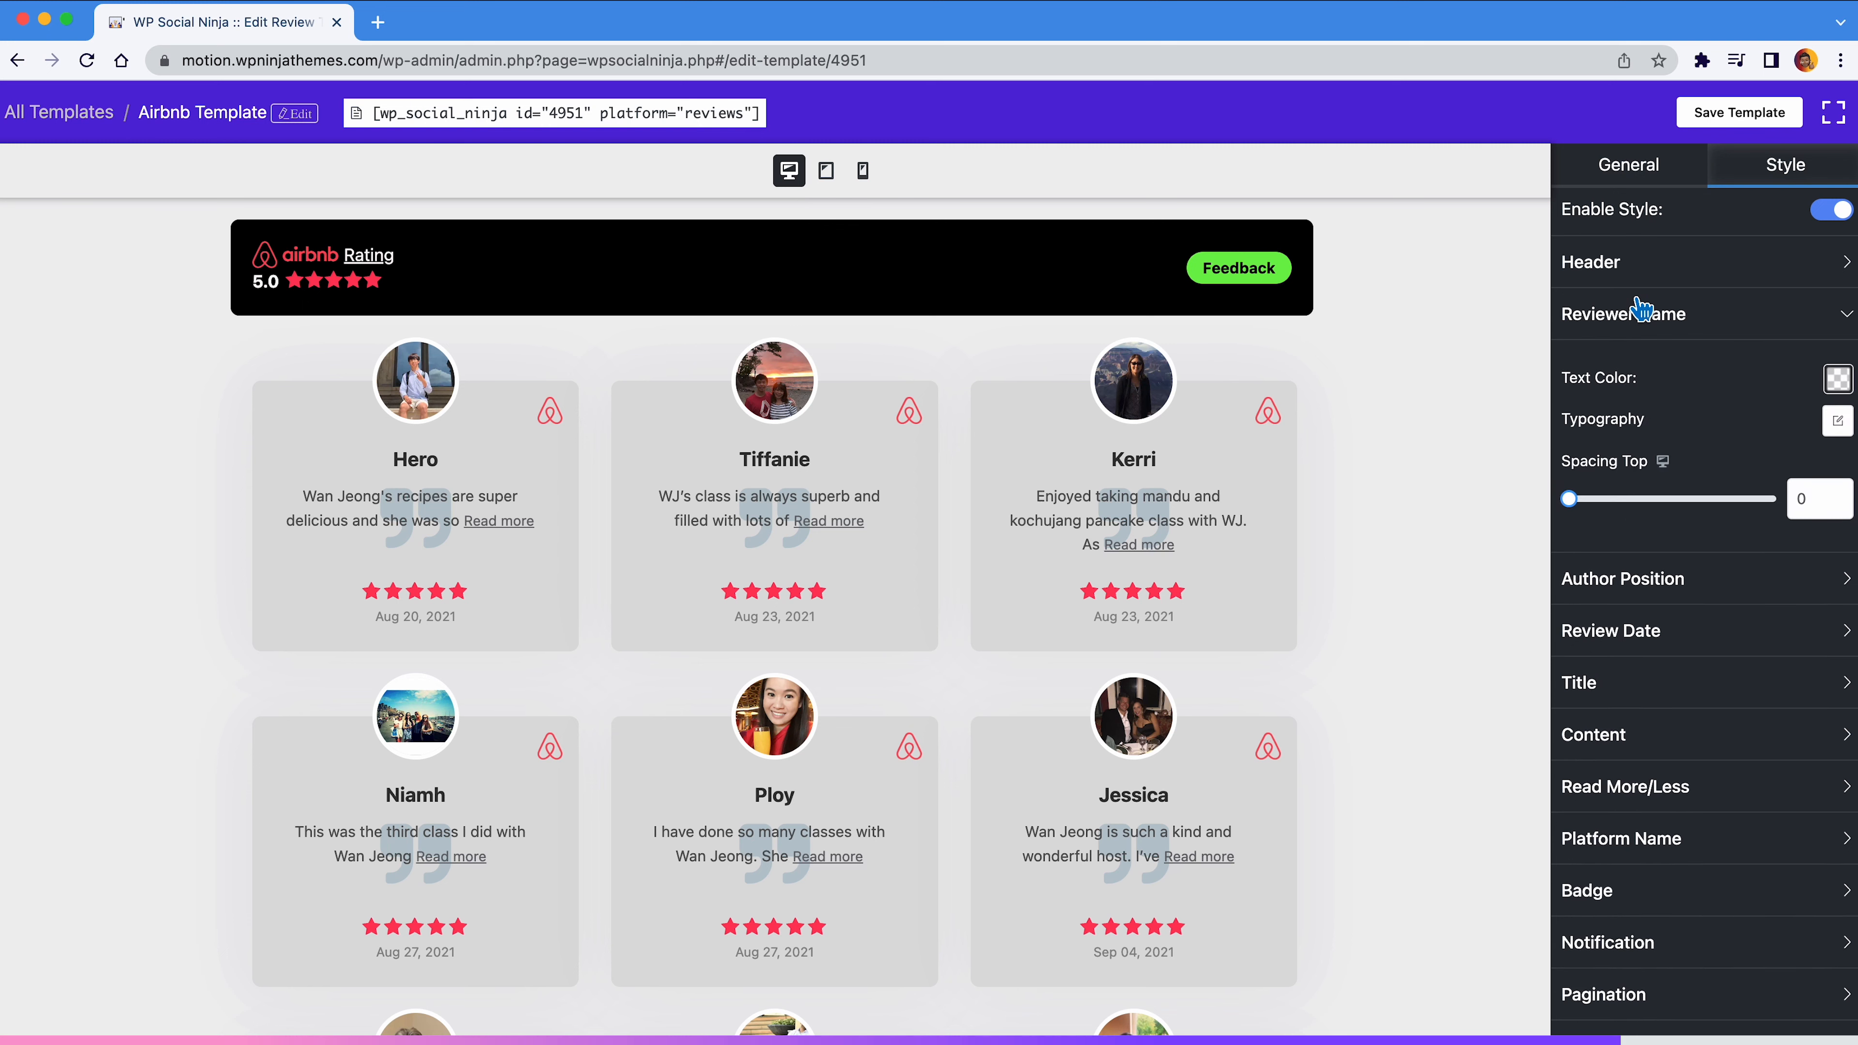
left_click(1837, 379)
left_click(1657, 670)
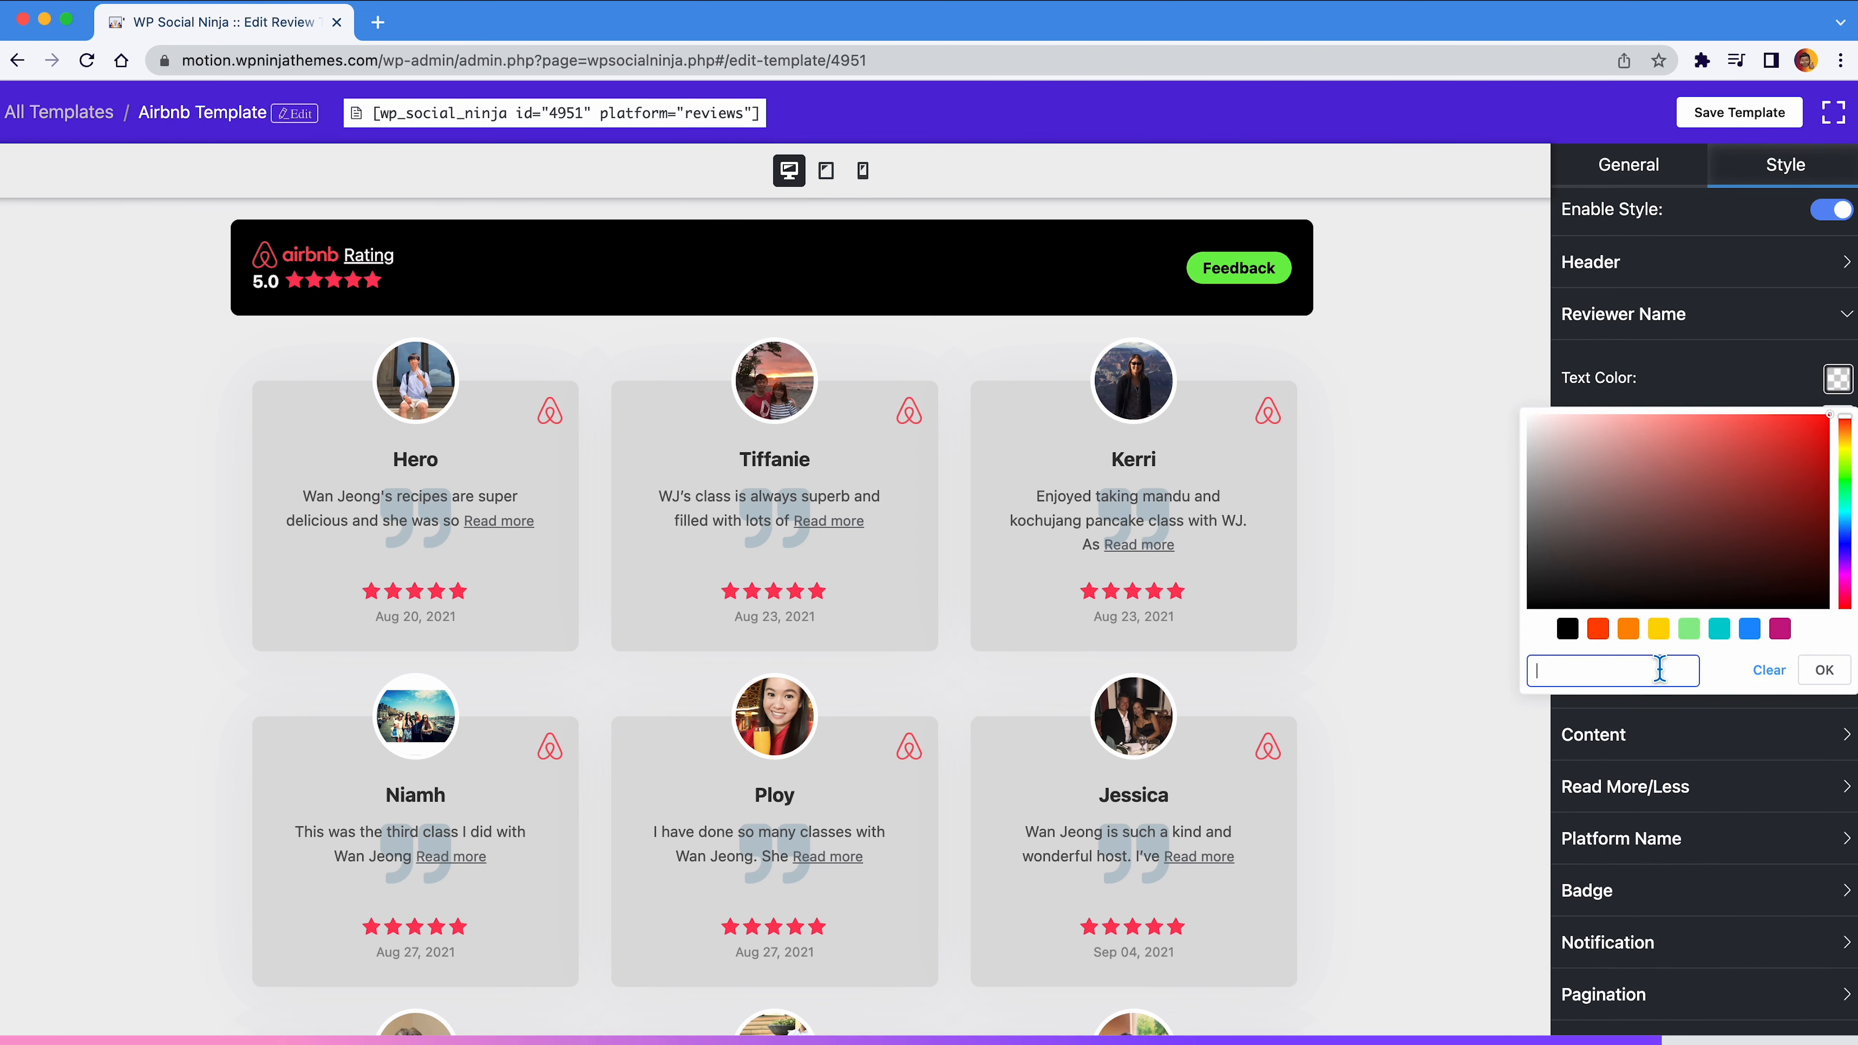
key("ctrl+v")
left_click(1823, 670)
left_click(1720, 331)
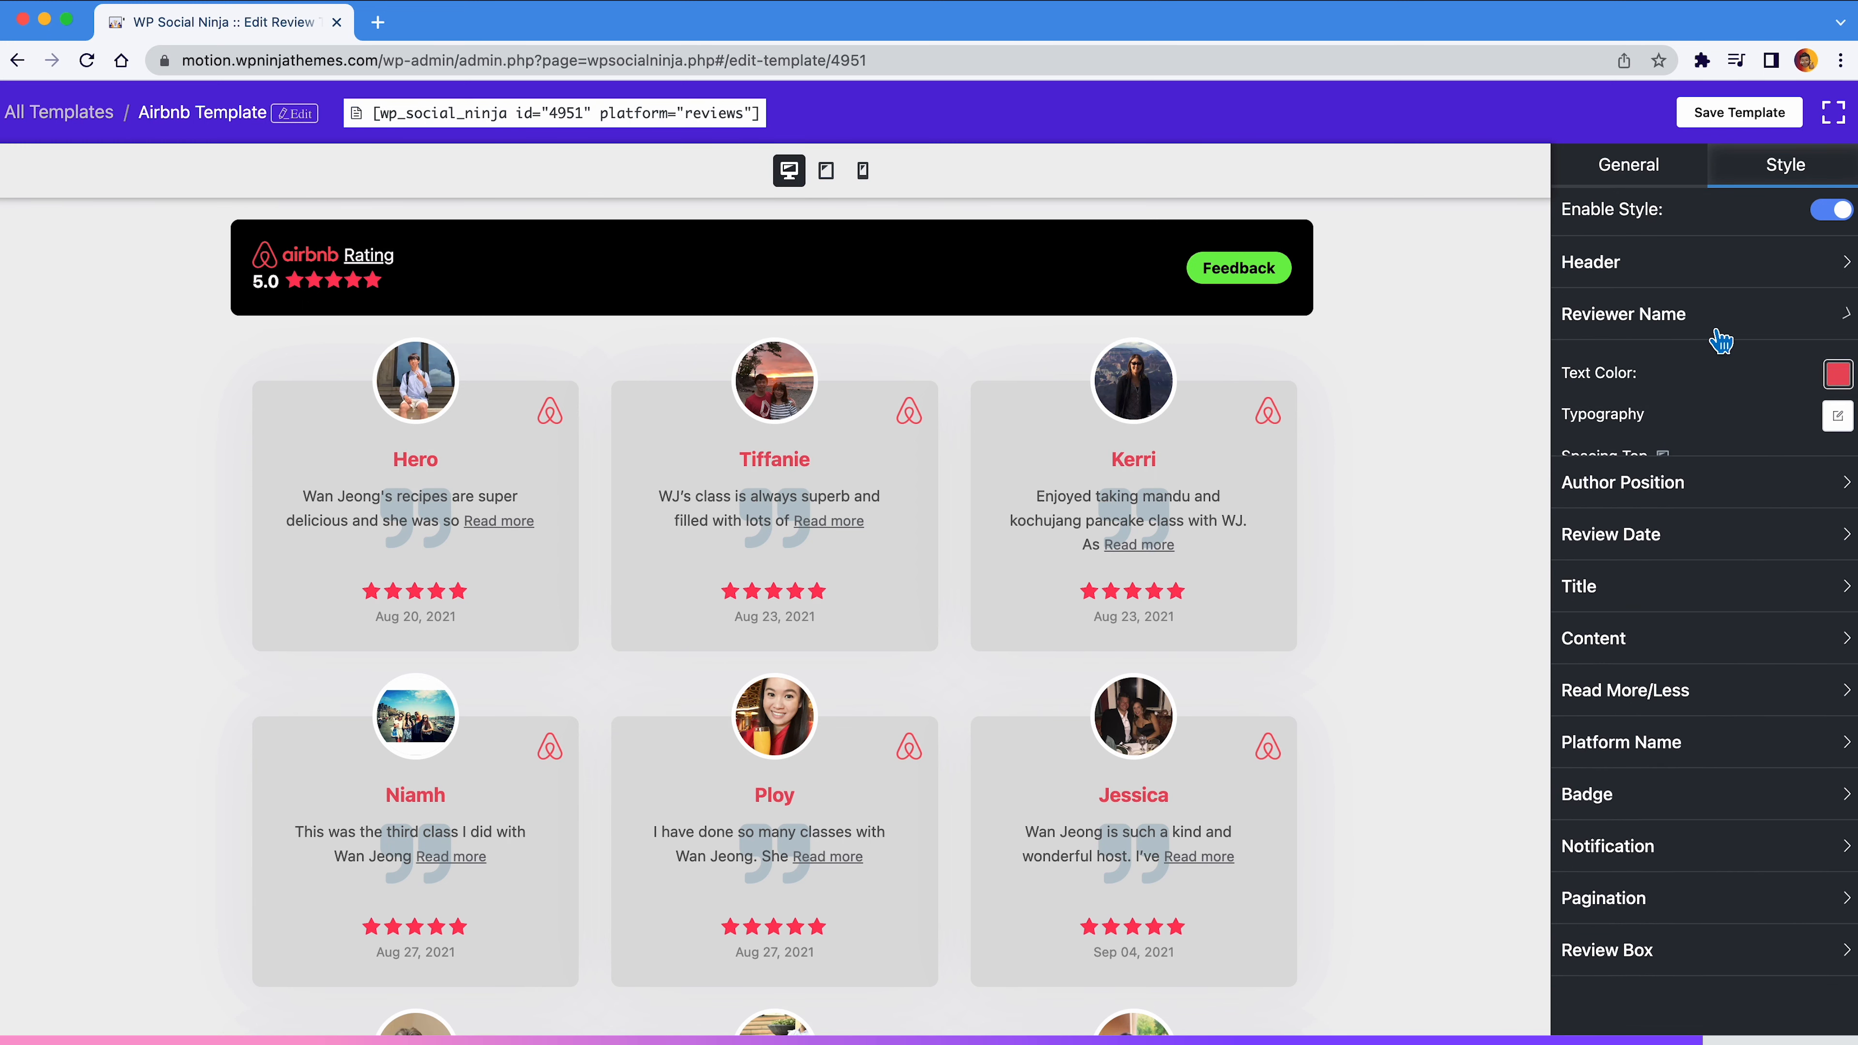
Set the review content's text color to black and save the template
left_click(1725, 472)
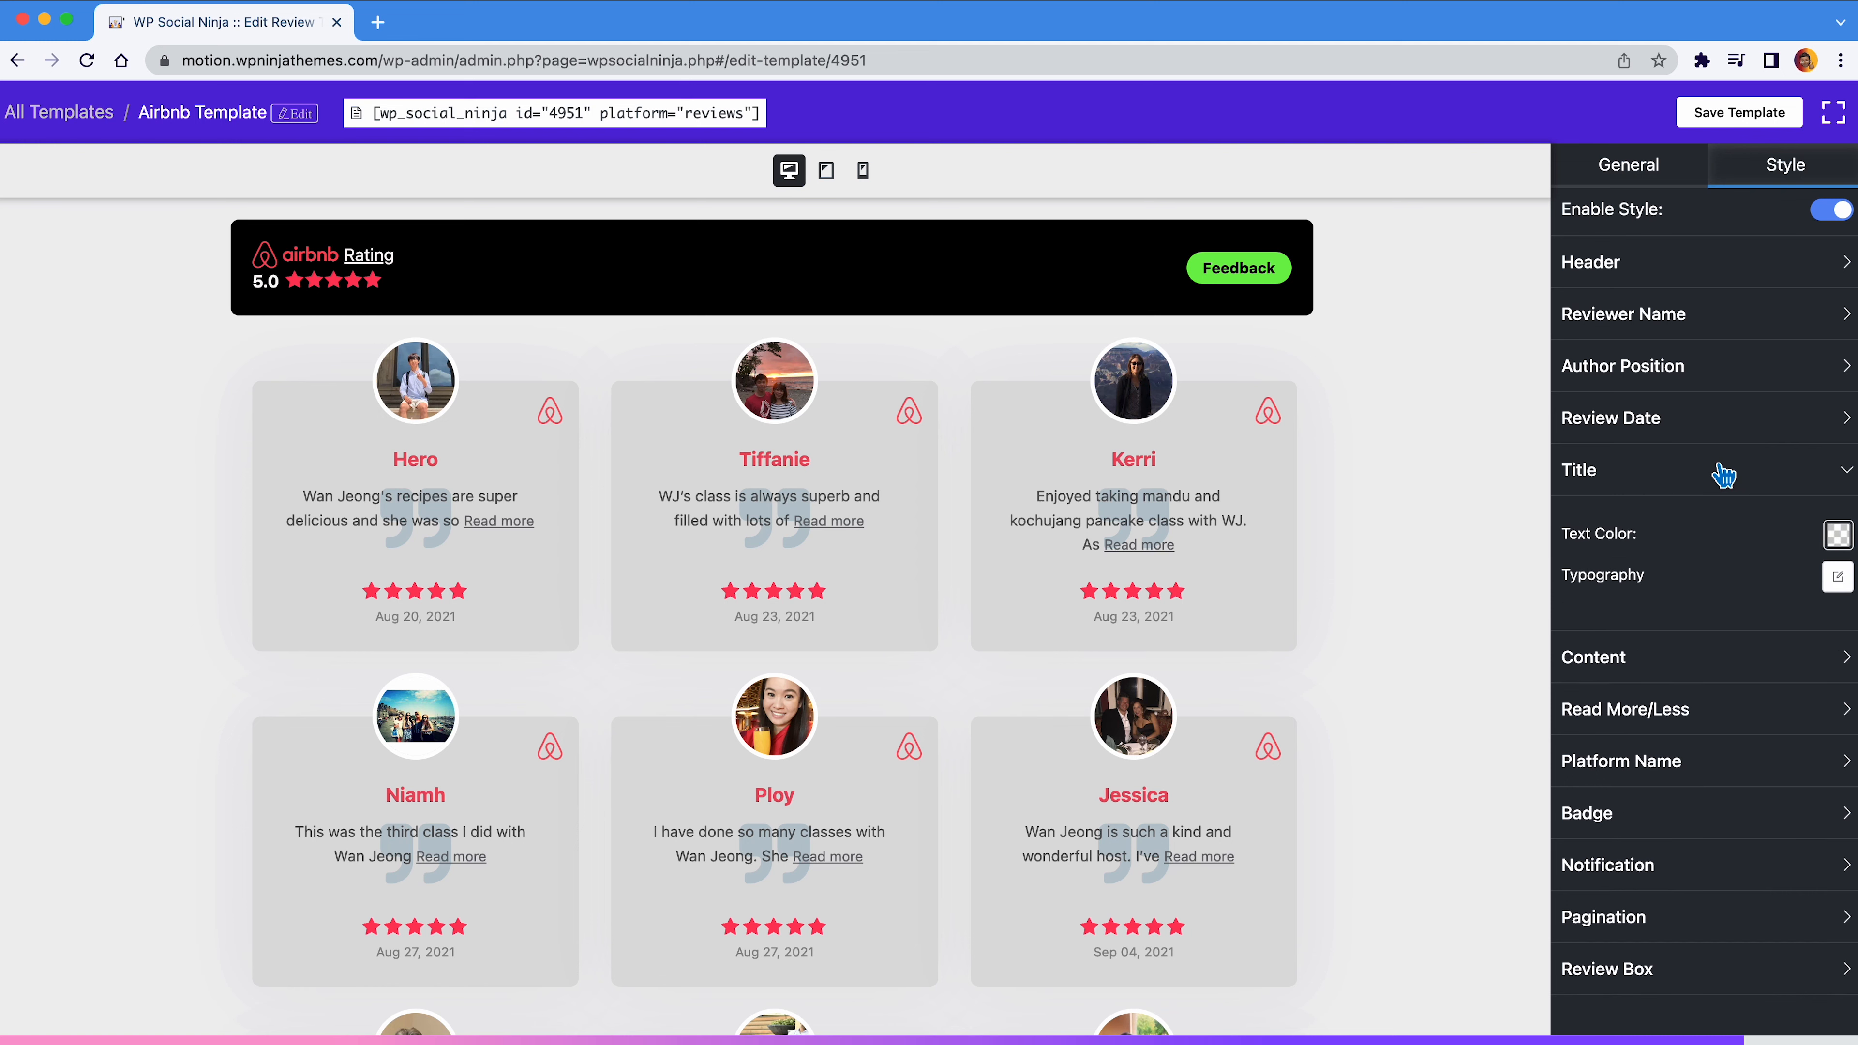
left_click(1724, 472)
left_click(1718, 542)
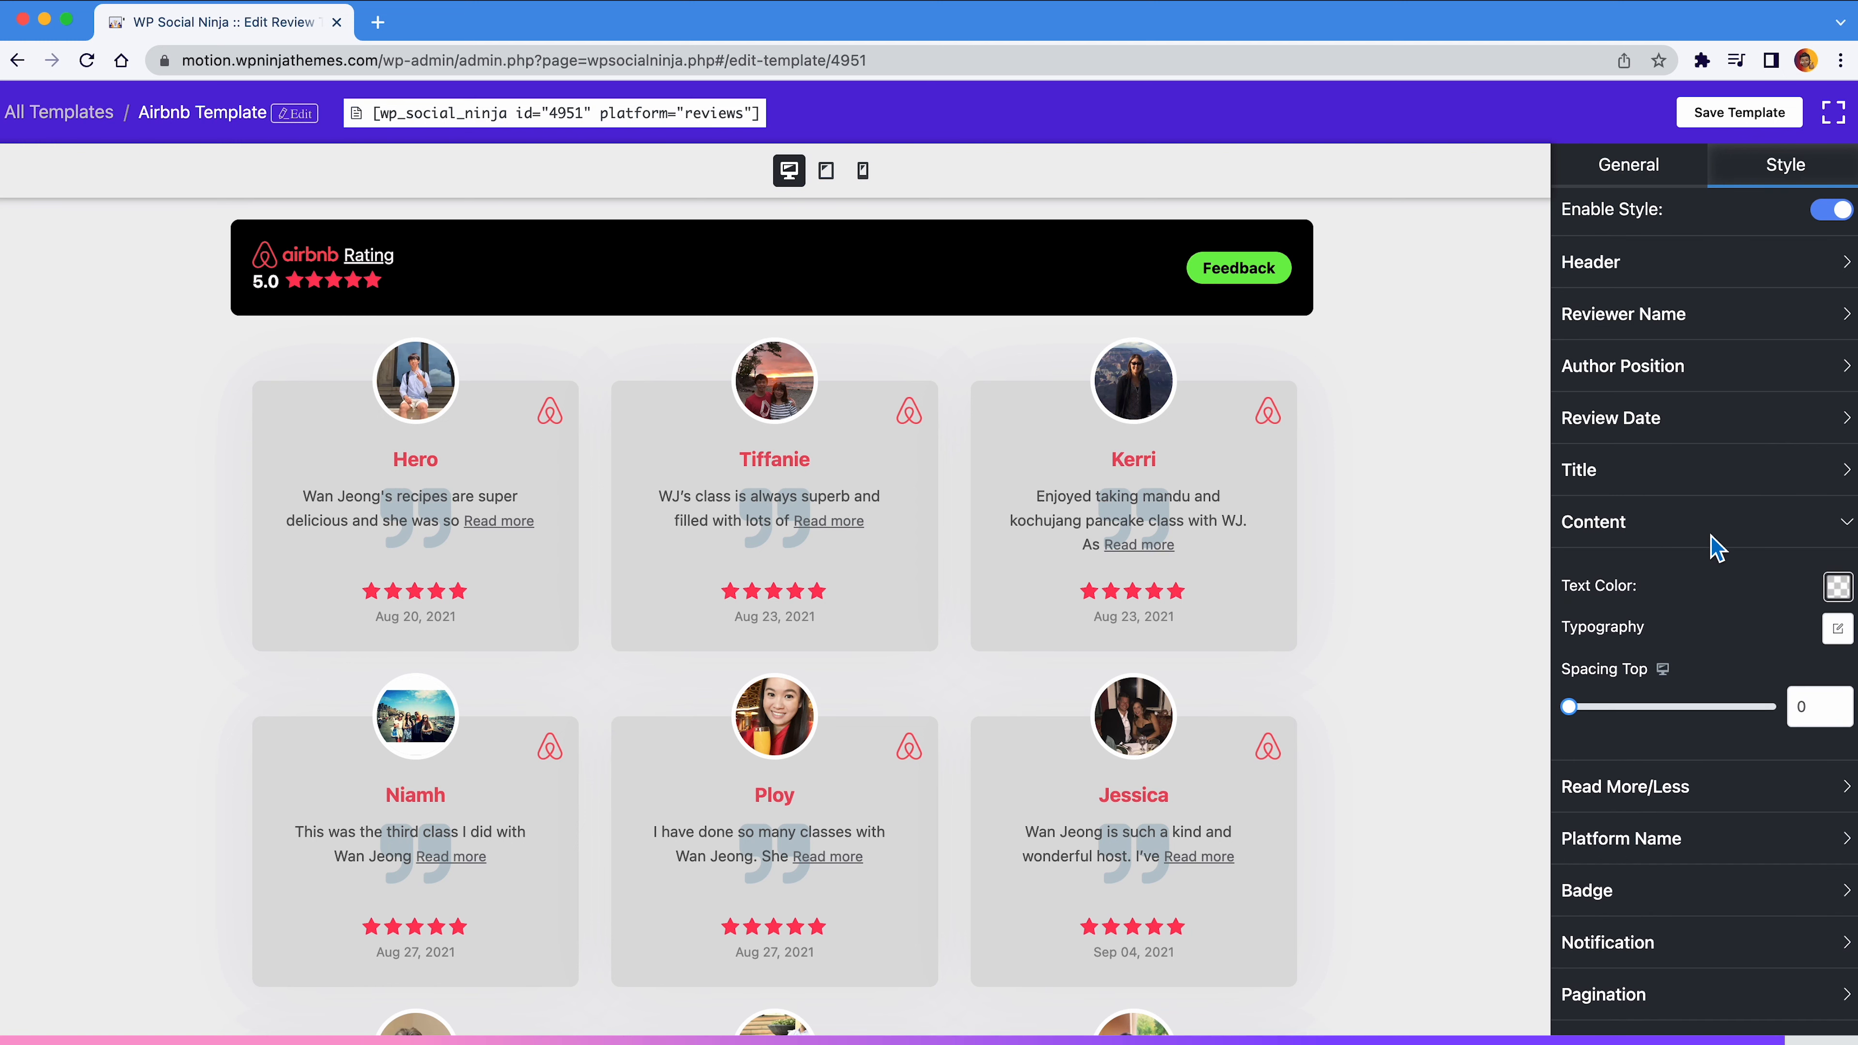
left_click(1838, 585)
left_click(1568, 837)
left_click(1827, 878)
left_click(1681, 545)
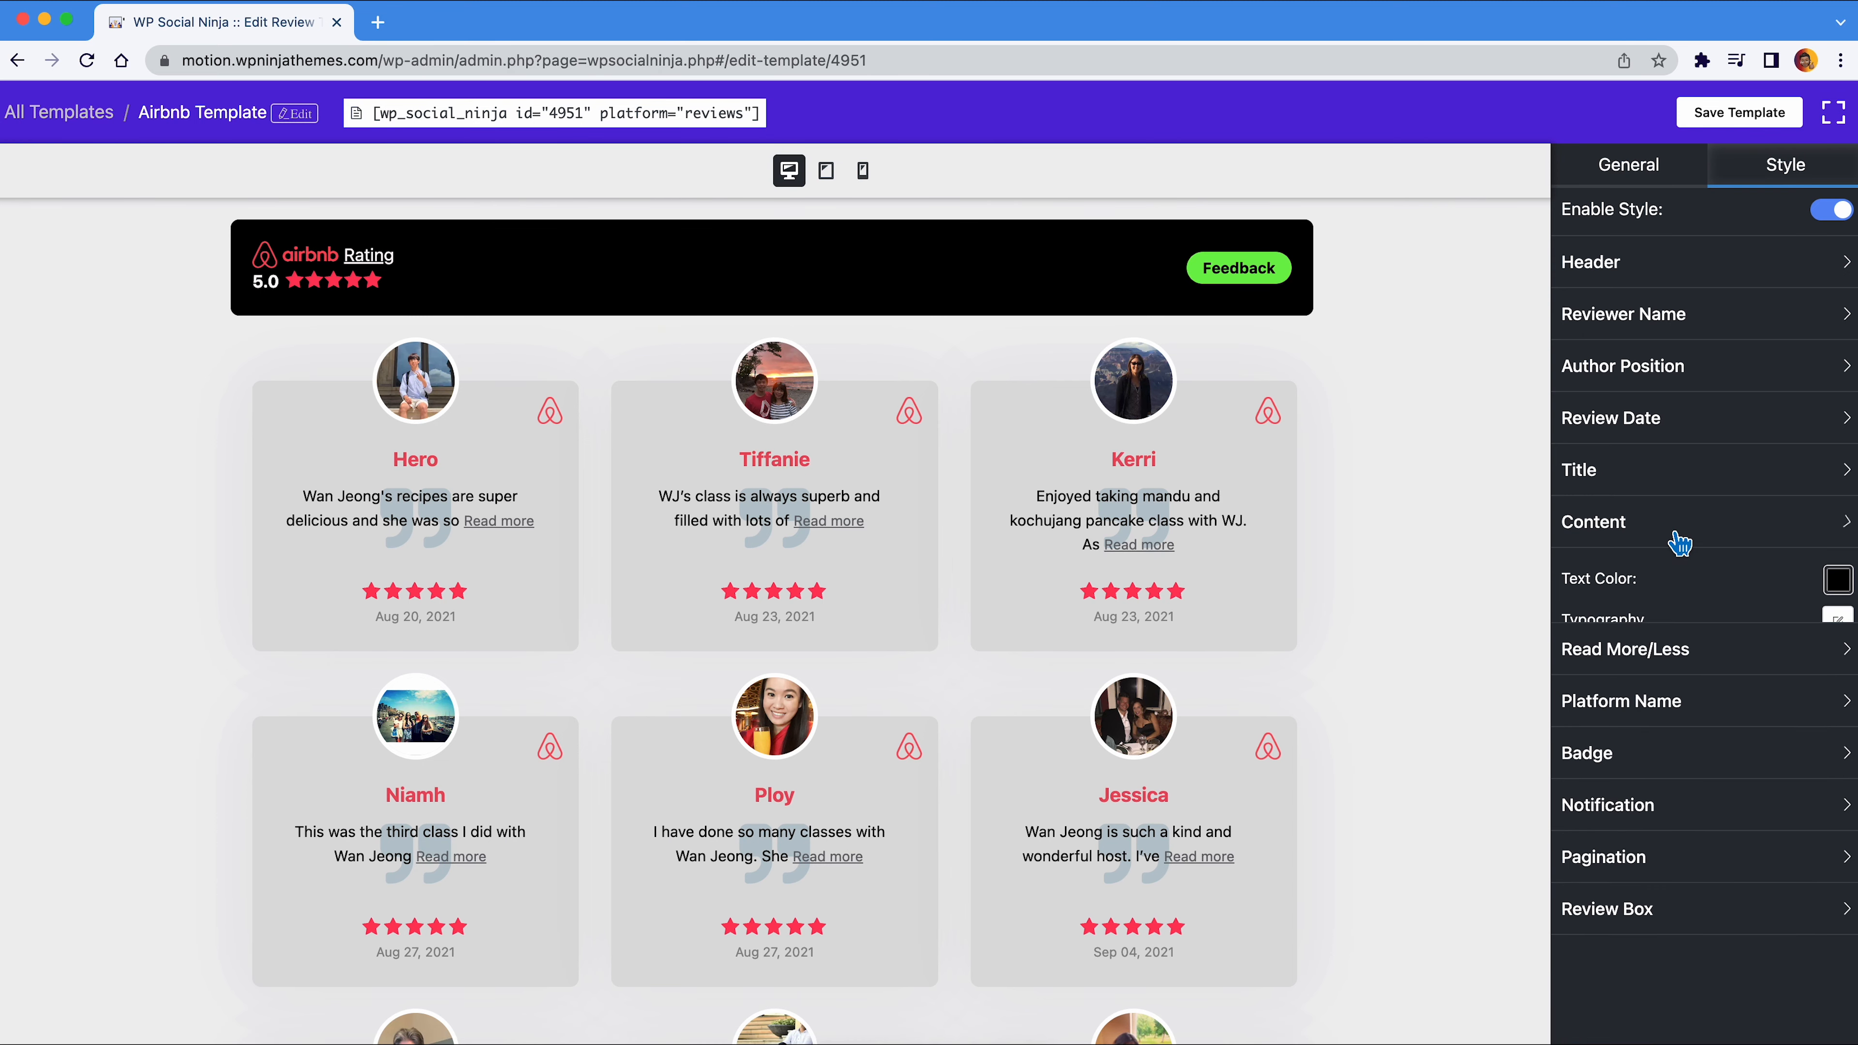
left_click(1725, 124)
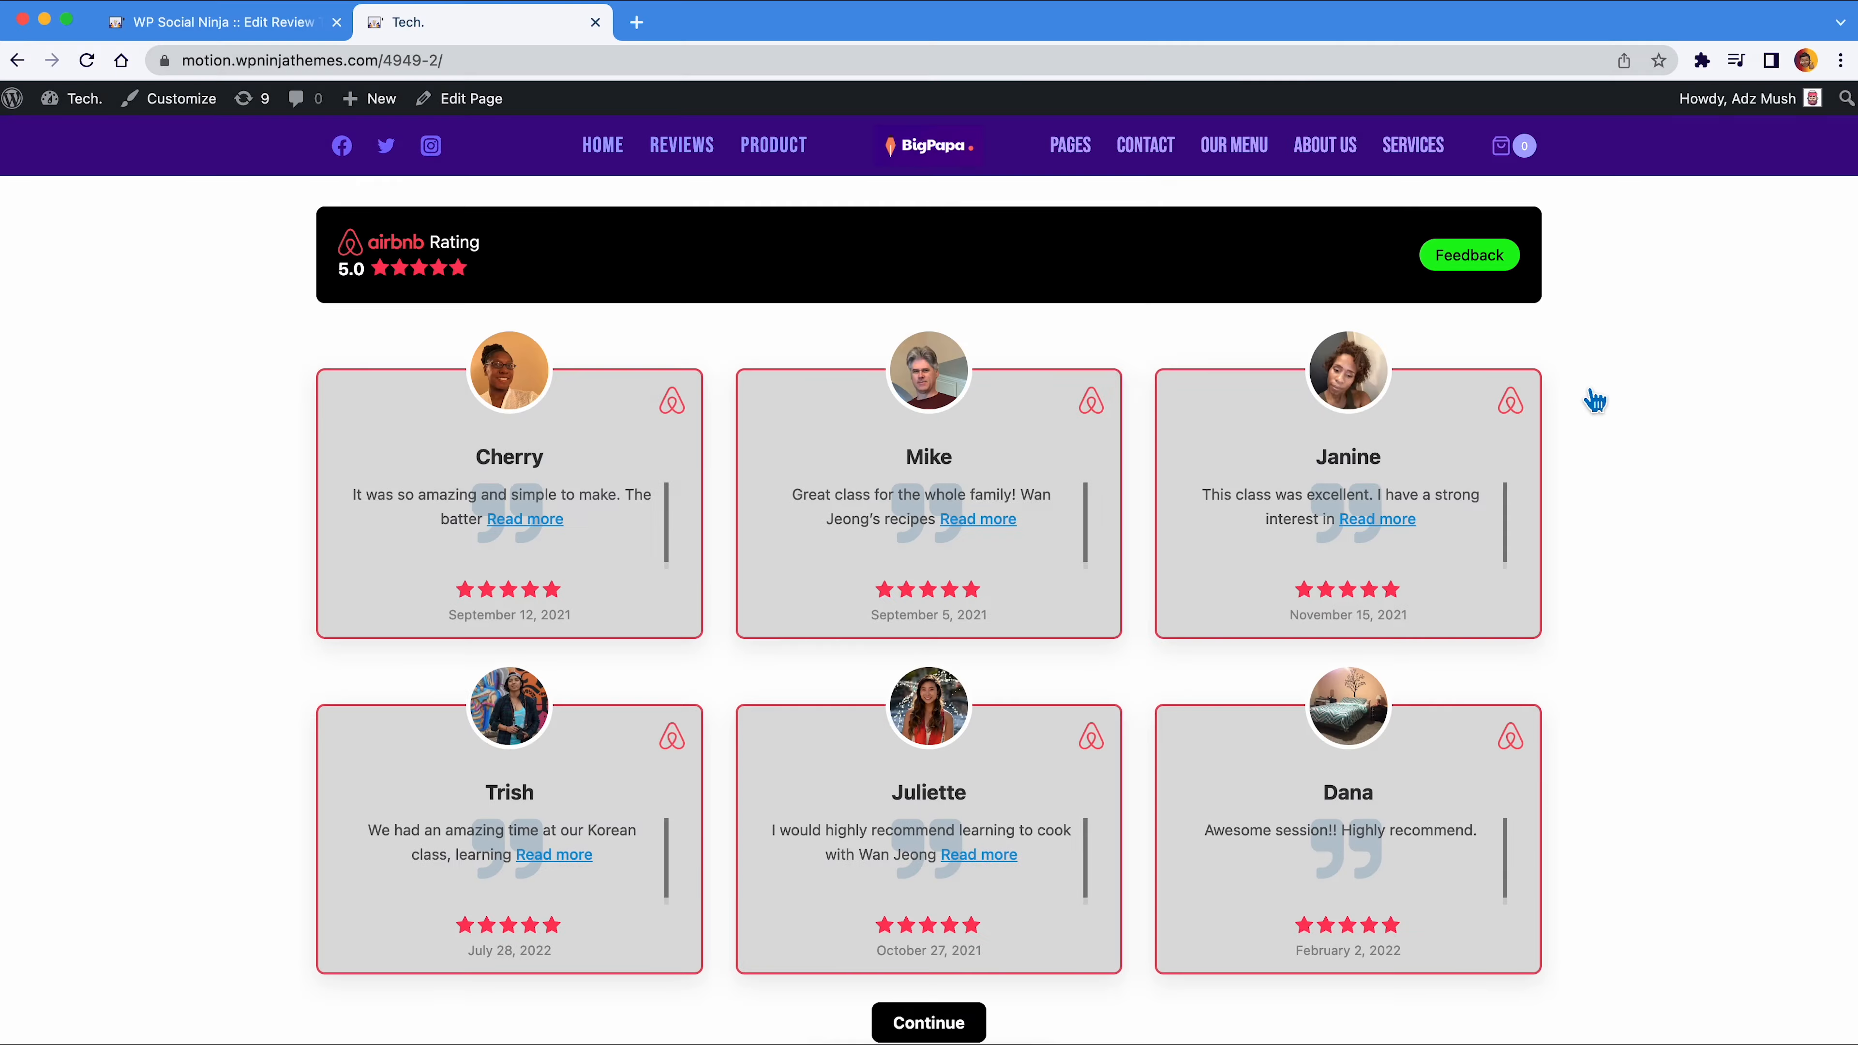
Look through the Airbnb reviews on the published page and load more of them
scroll(1591, 399, "down", 3)
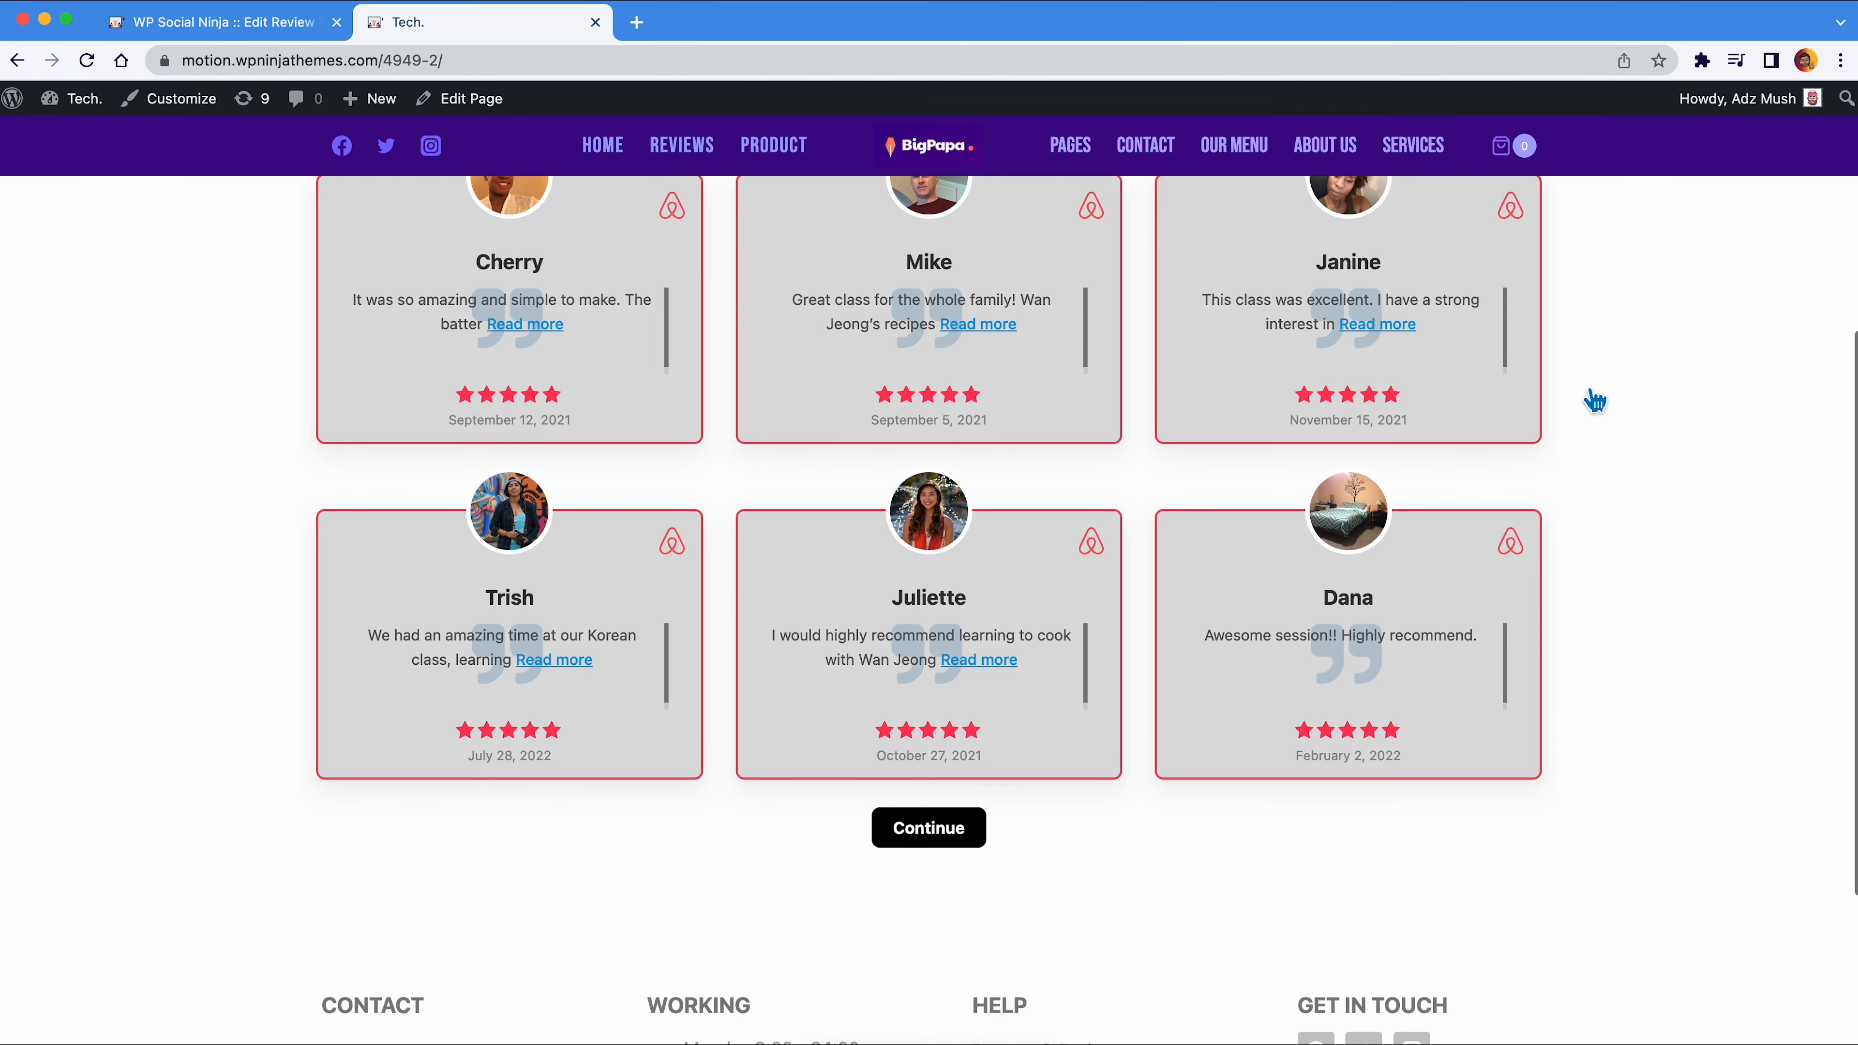
left_click(960, 842)
scroll(963, 850, "down", 6)
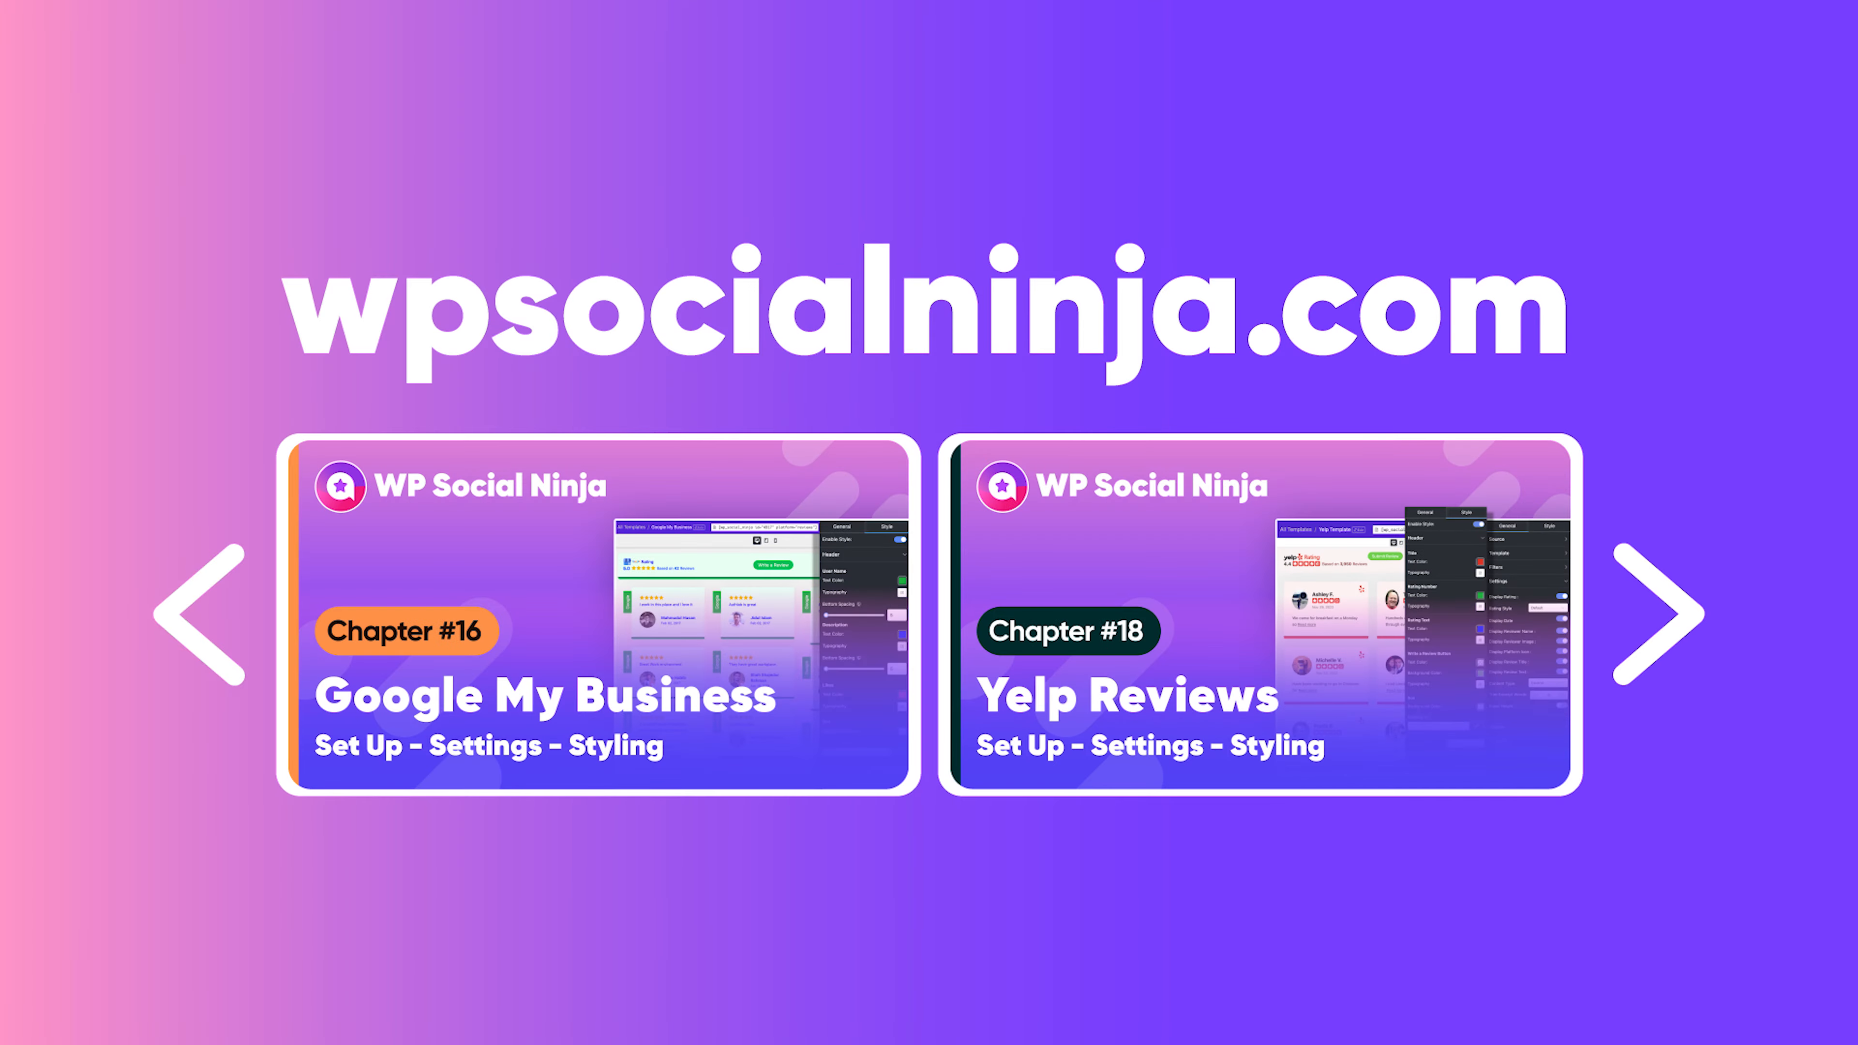